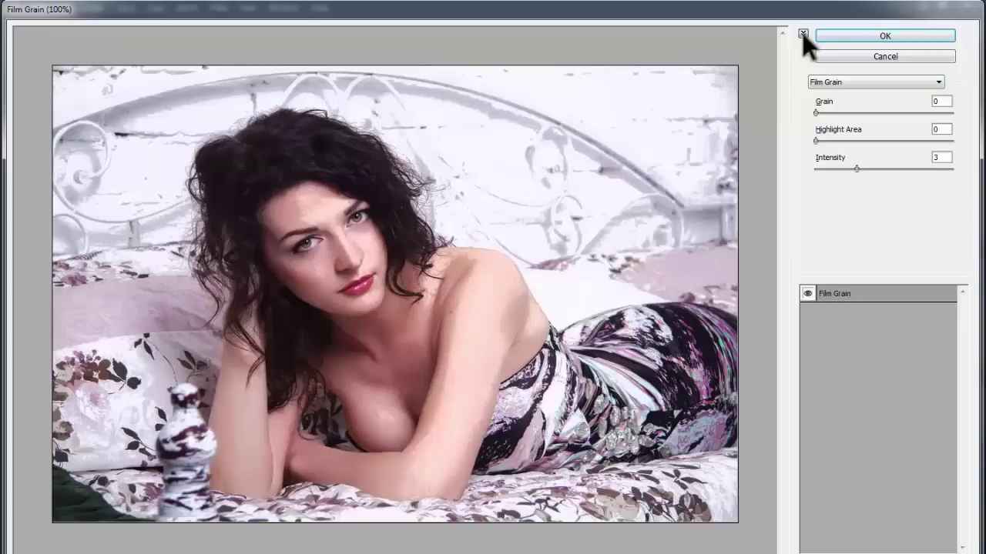
Collapse and expand the Filter Gallery's effect list to compare the preview sizes, leaving the list shown.
left_click(802, 32)
left_click(802, 33)
left_click(802, 32)
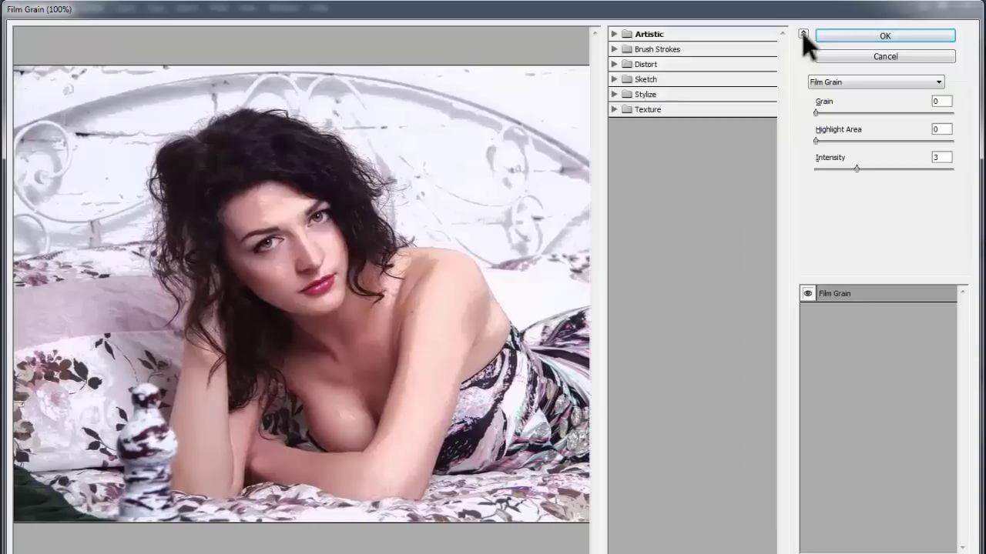
left_click(801, 33)
left_click(801, 33)
left_click(800, 32)
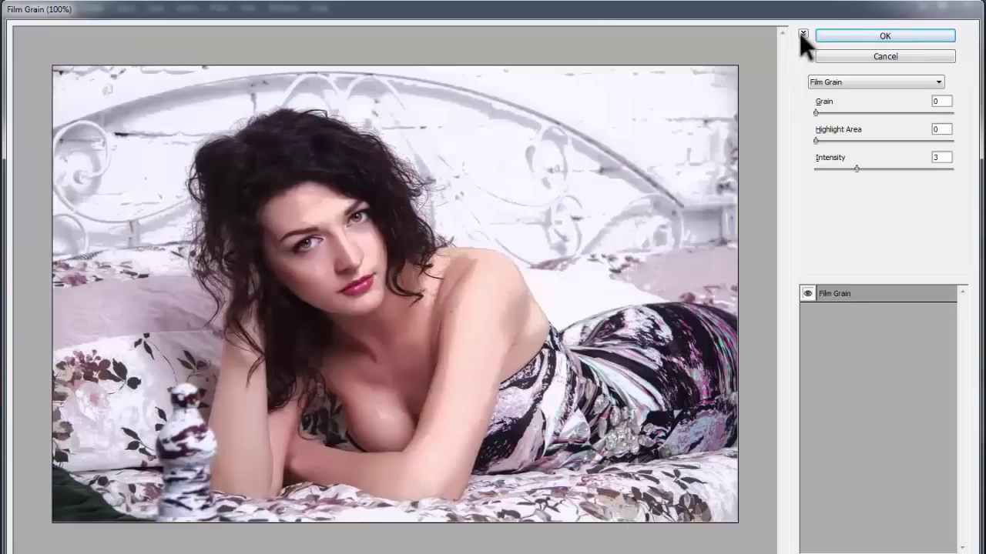
left_click(799, 32)
left_click(799, 32)
left_click(799, 33)
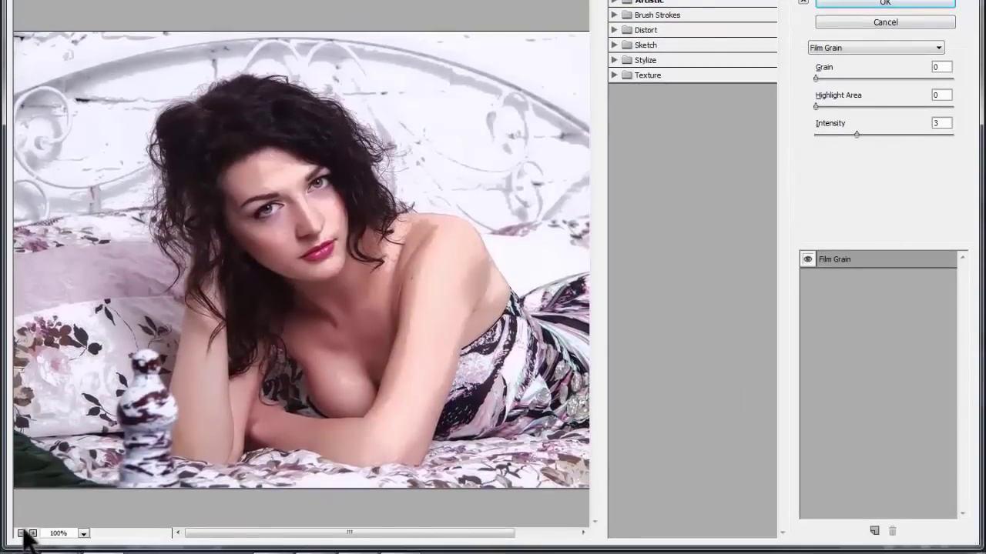
Try zooming the filter preview out and in and choosing a preset magnification, leaving it at 100%.
left_click(21, 534)
left_click(33, 534)
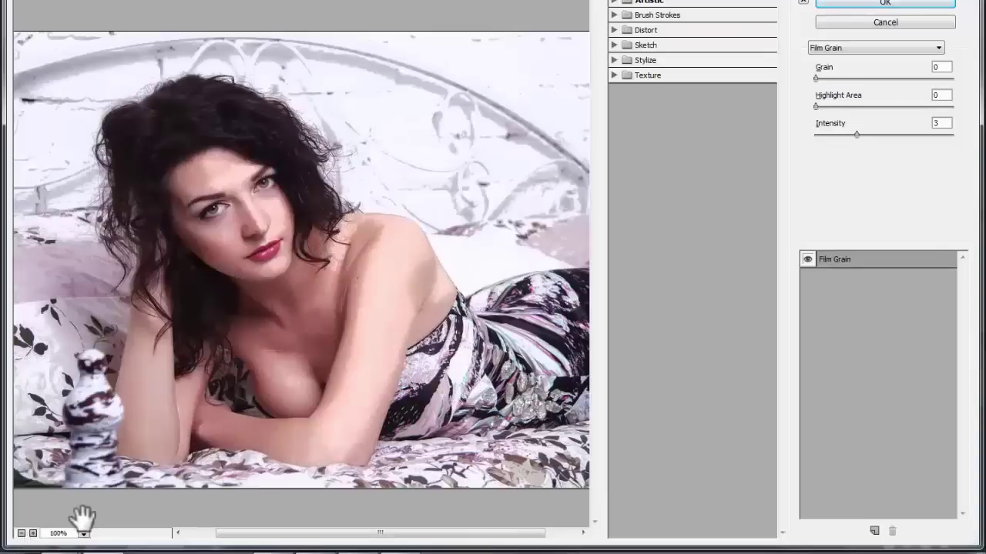
left_click(83, 534)
left_click(81, 339)
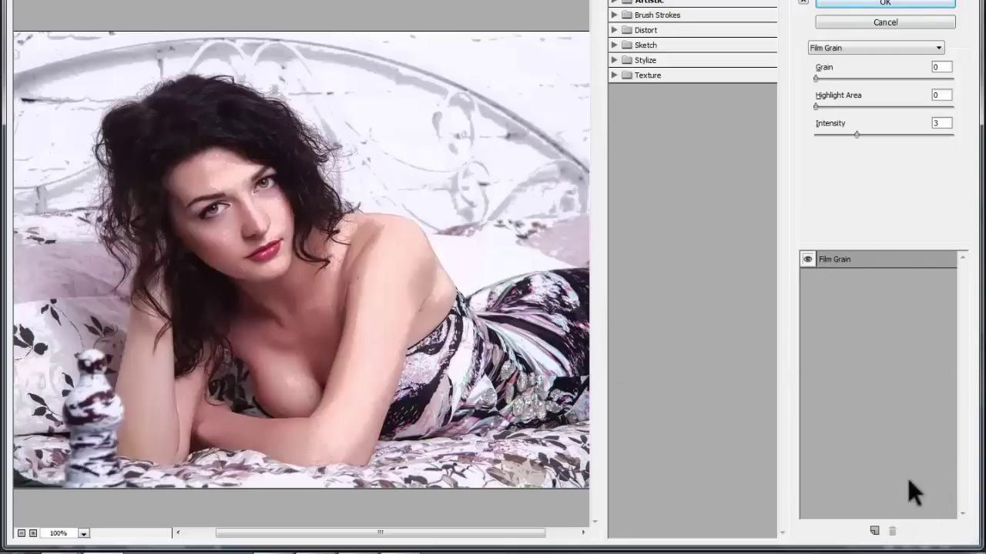
Try adding a second Film Grain effect layer, undo it, and cancel the Filter Gallery.
left_click(875, 531)
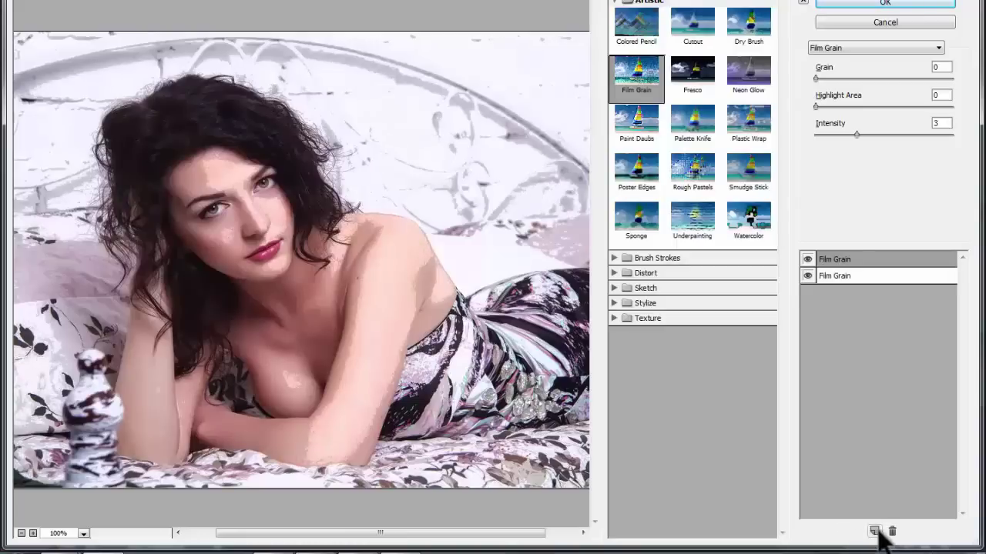
key("ctrl+z")
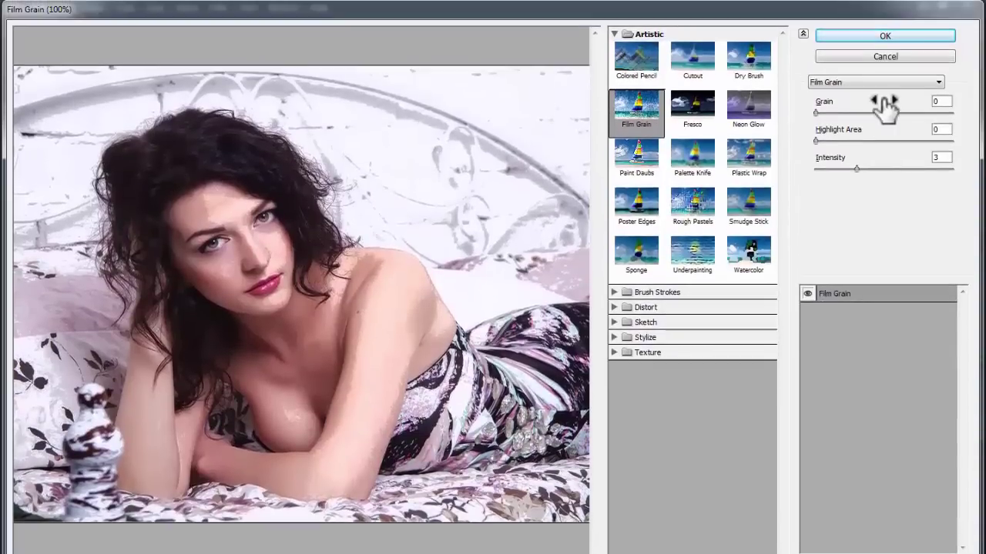
left_click(858, 52)
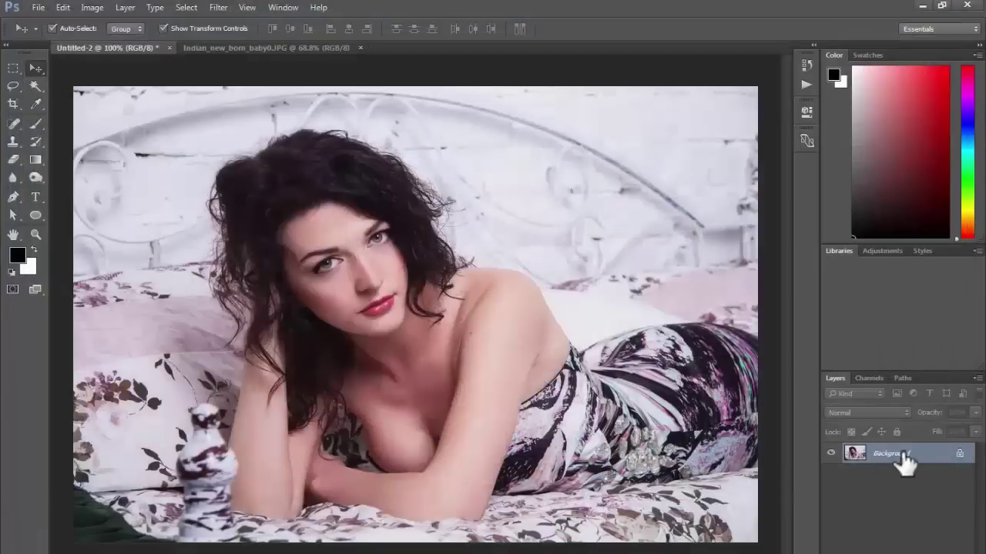
Duplicate the Background layer with the original hidden, and open the Filter Gallery for the copy.
key("ctrl+j")
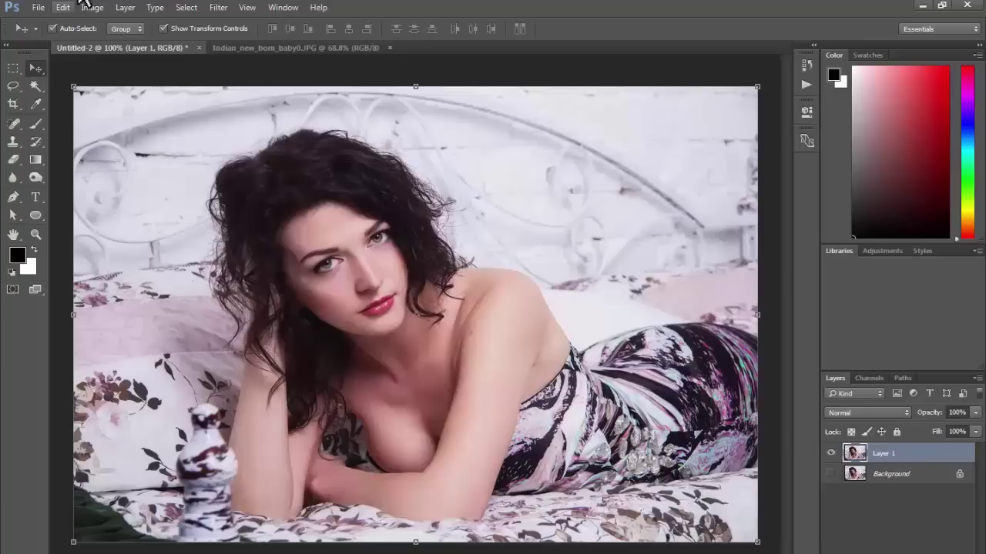
left_click(225, 10)
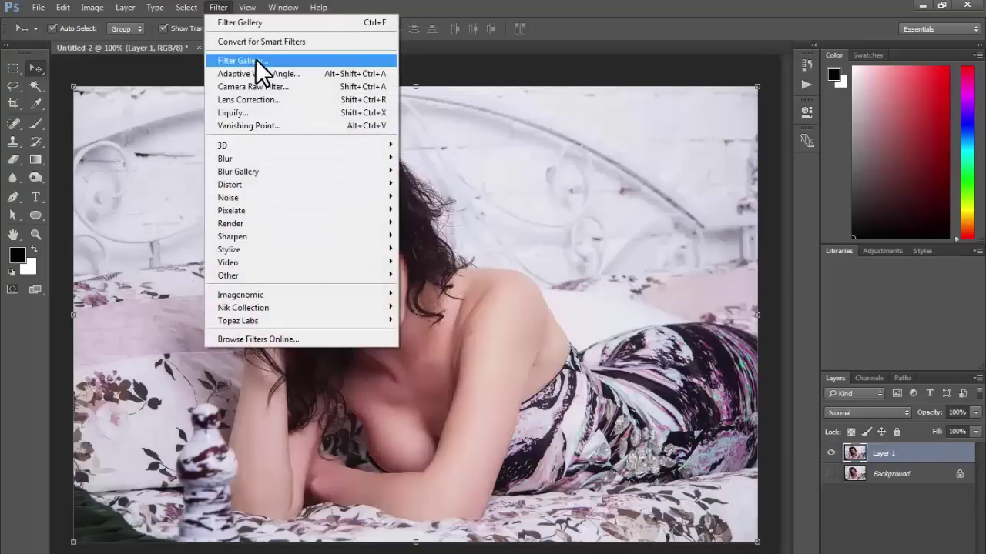
left_click(256, 60)
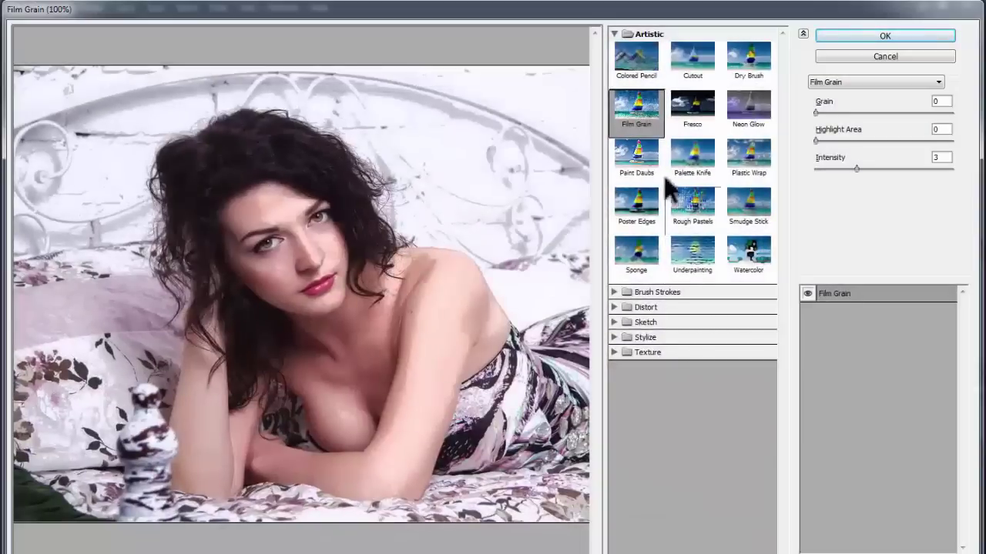
Preview the Colored Pencil and Accented Edges effects, return to Colored Pencil, and collapse the Brush Strokes category.
left_click(621, 36)
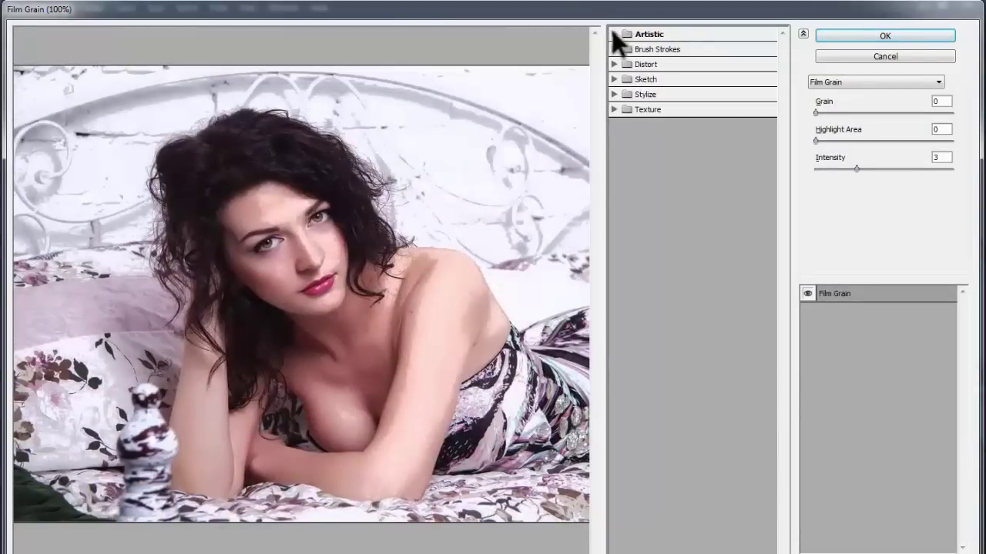
left_click(613, 34)
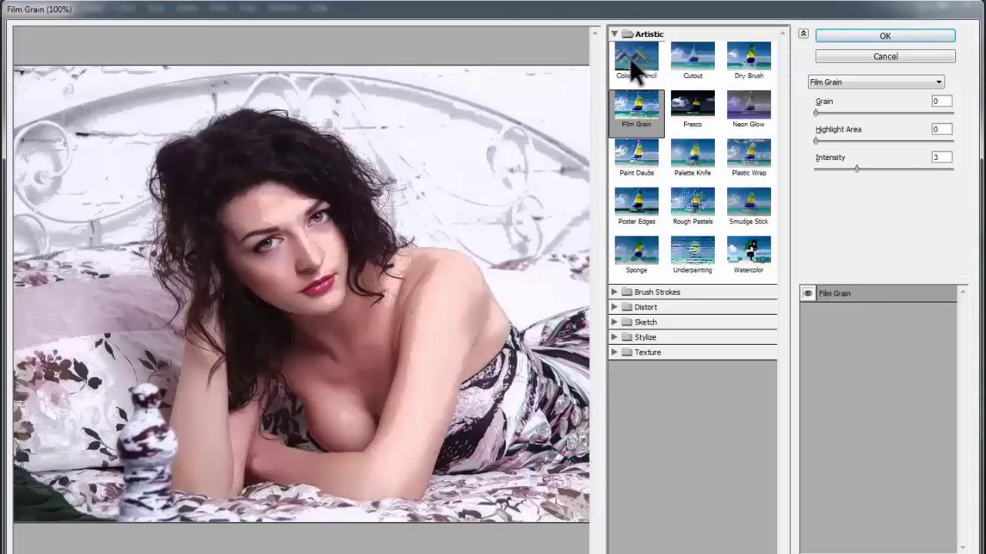
left_click(632, 62)
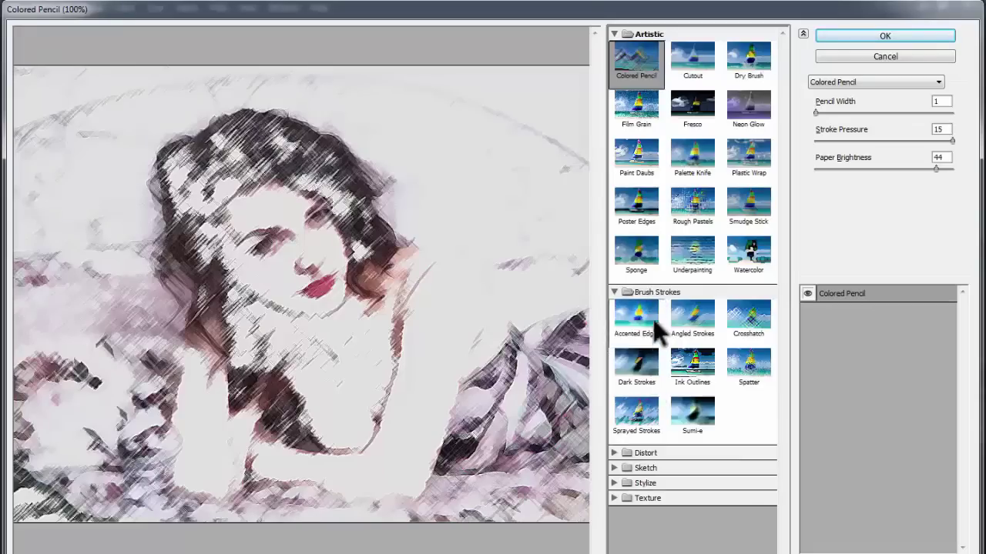
left_click(649, 322)
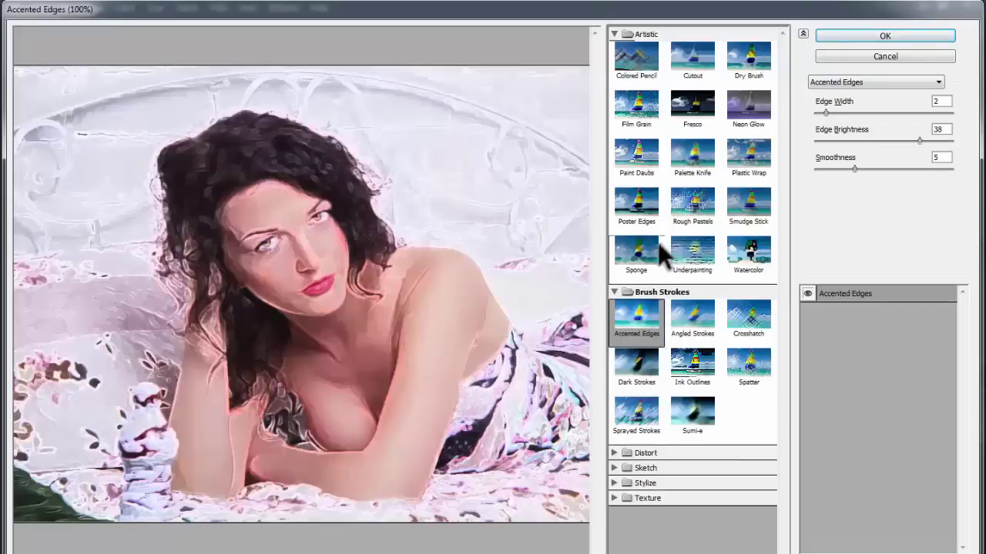
left_click(653, 254)
left_click(674, 162)
left_click(633, 54)
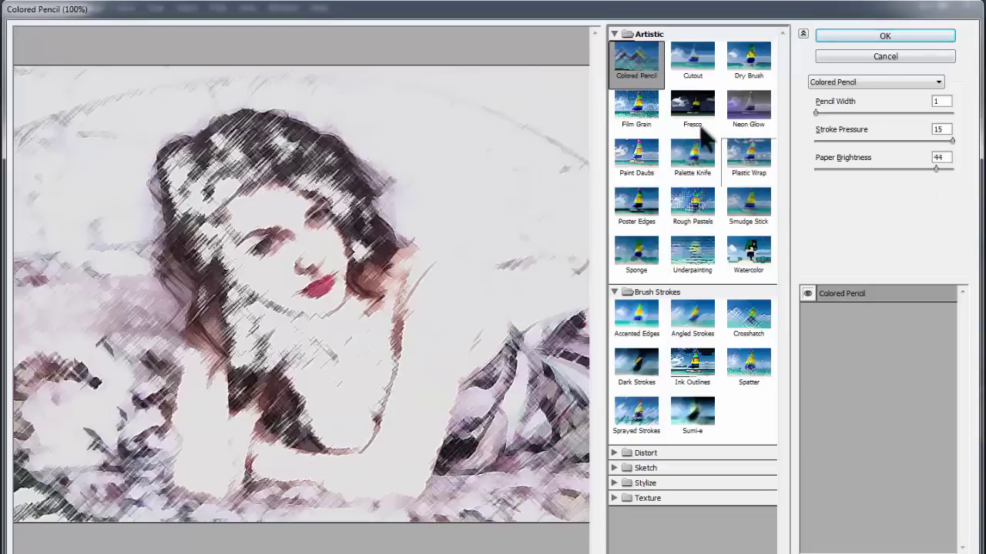
left_click(616, 293)
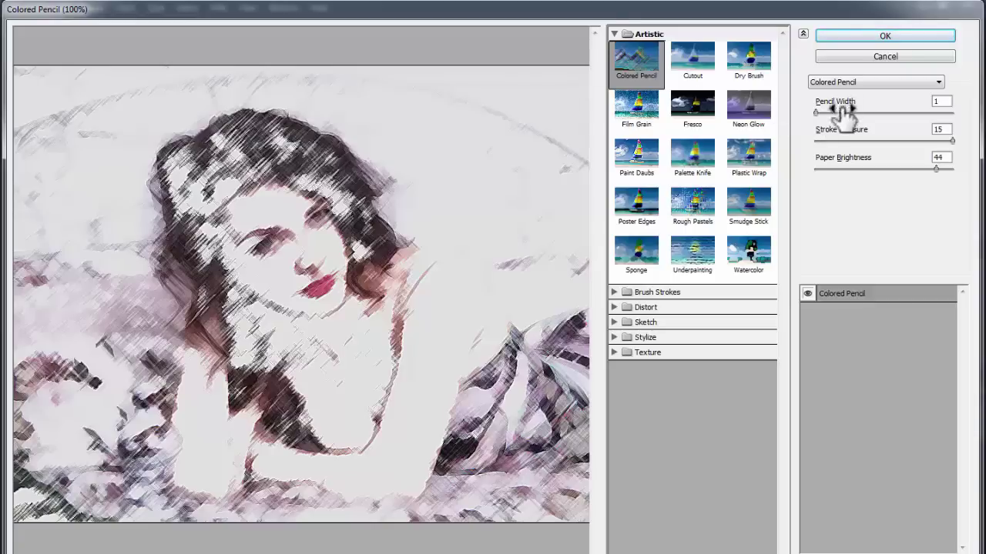
Apply Colored Pencil to the duplicate layer with pencil width 9, stroke pressure 2 and paper brightness 50.
mouse_move(818, 112)
left_mouse_down()
mouse_move(864, 119)
mouse_move(861, 112)
mouse_move(919, 109)
mouse_move(825, 115)
mouse_move(861, 112)
mouse_move(863, 140)
mouse_move(803, 140)
mouse_move(836, 140)
mouse_move(840, 162)
mouse_move(951, 172)
left_mouse_up()
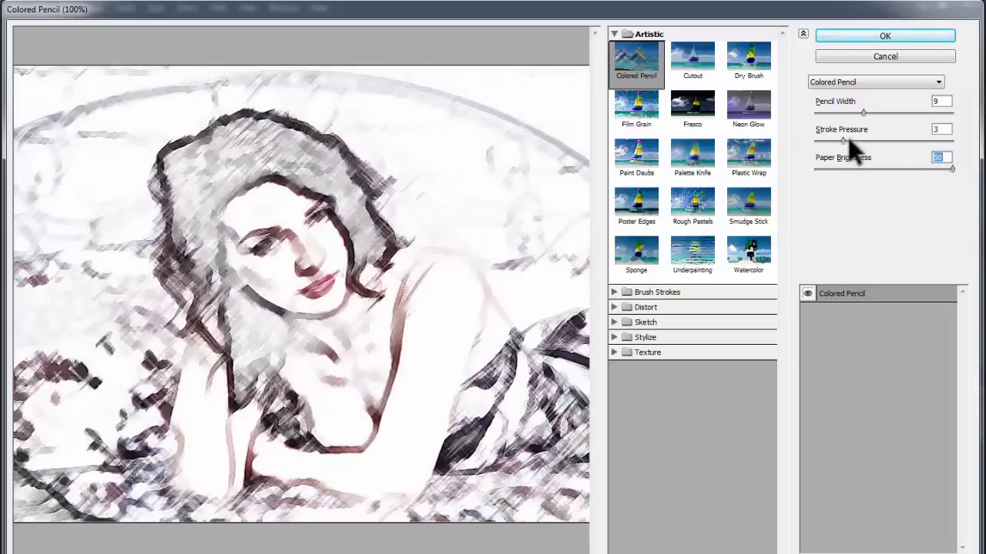
mouse_move(875, 141)
left_mouse_down()
mouse_move(893, 142)
mouse_move(842, 142)
left_mouse_up()
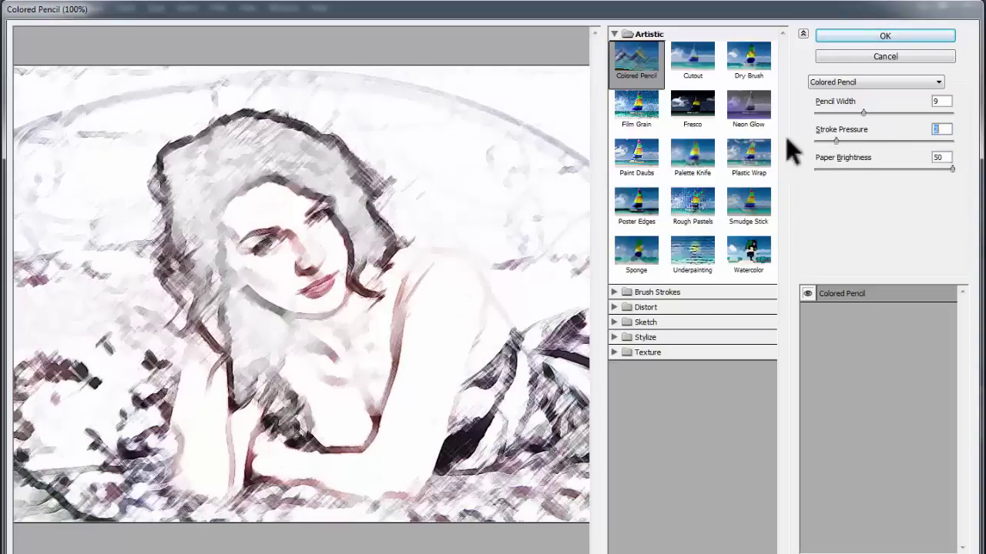
left_click(899, 33)
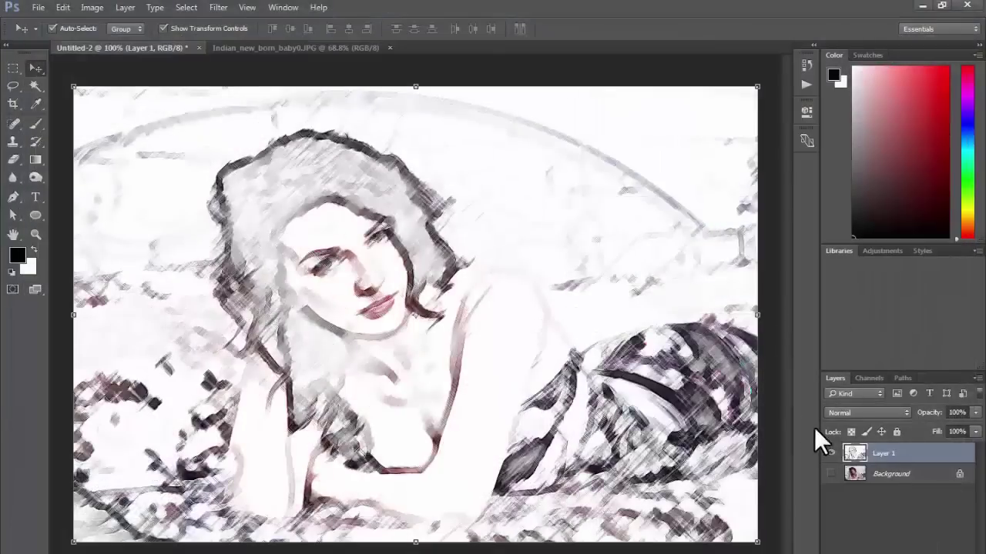
Undo the Colored Pencil filter on the duplicate layer and reopen the Filter Gallery.
left_click_drag(483, 282, 488, 368)
key("ctrl+z")
mouse_move(473, 231)
left_mouse_down()
mouse_move(499, 242)
mouse_move(489, 238)
left_mouse_up()
left_click(218, 10)
left_click(227, 58)
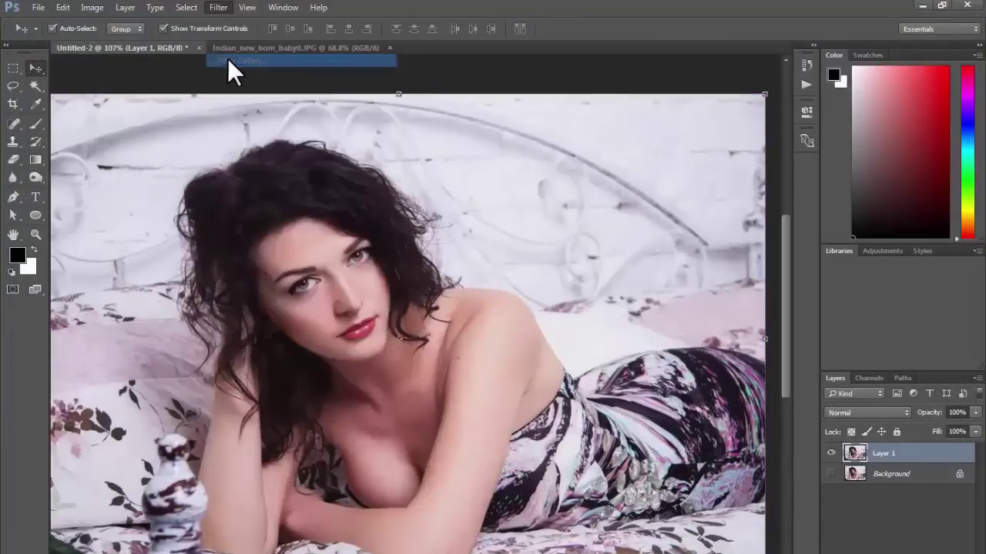
Switch to the Cutout effect and try its number of levels at 2, 4 and 8.
left_click(292, 270, "ctrl")
left_click(291, 272, "alt")
left_click(290, 273, "alt")
left_click(331, 281, "ctrl")
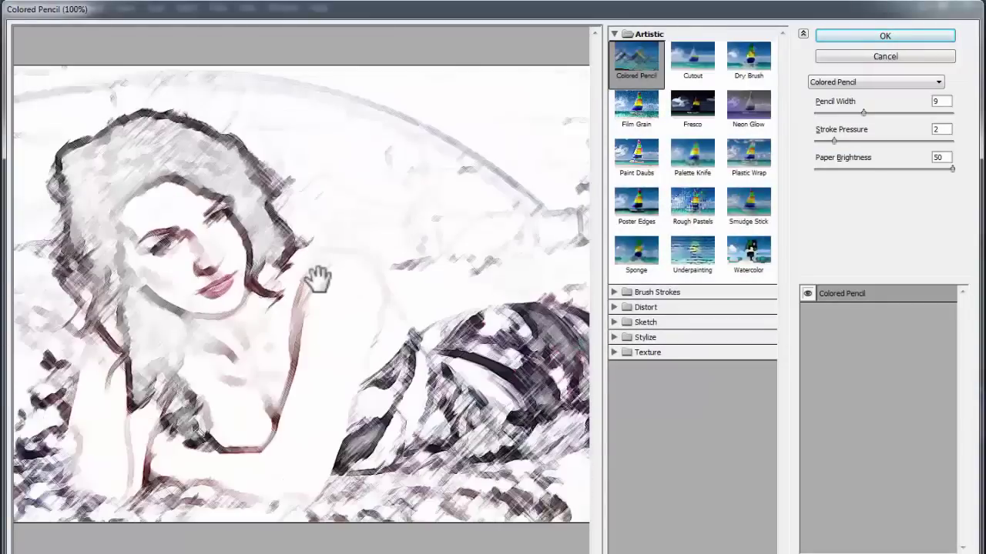
left_click(693, 65)
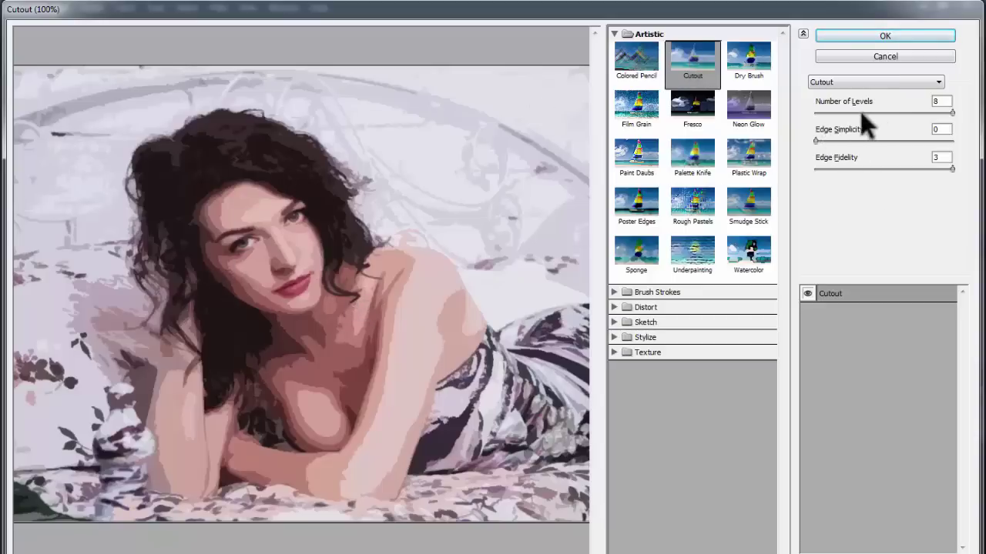
left_click_drag(860, 110, 801, 113)
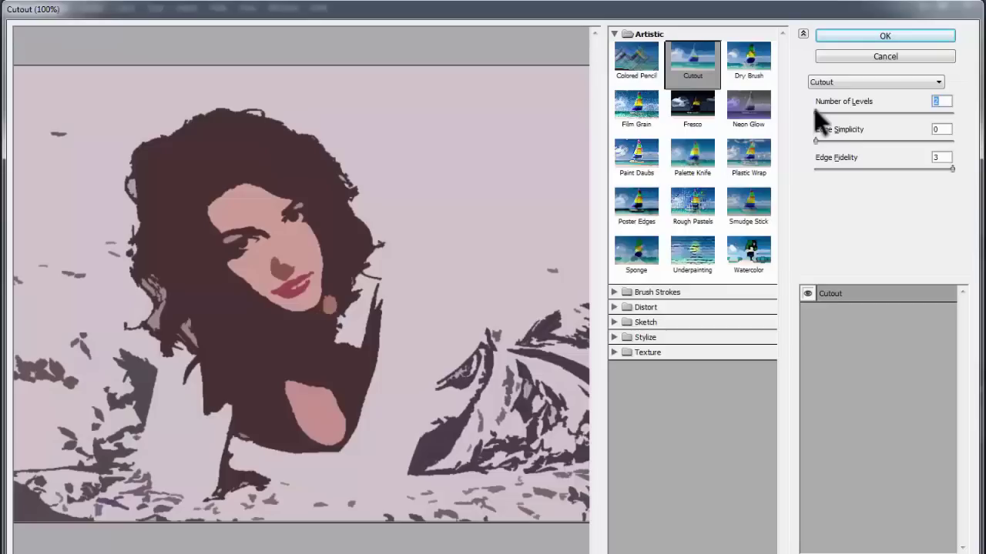
left_click_drag(824, 113, 850, 113)
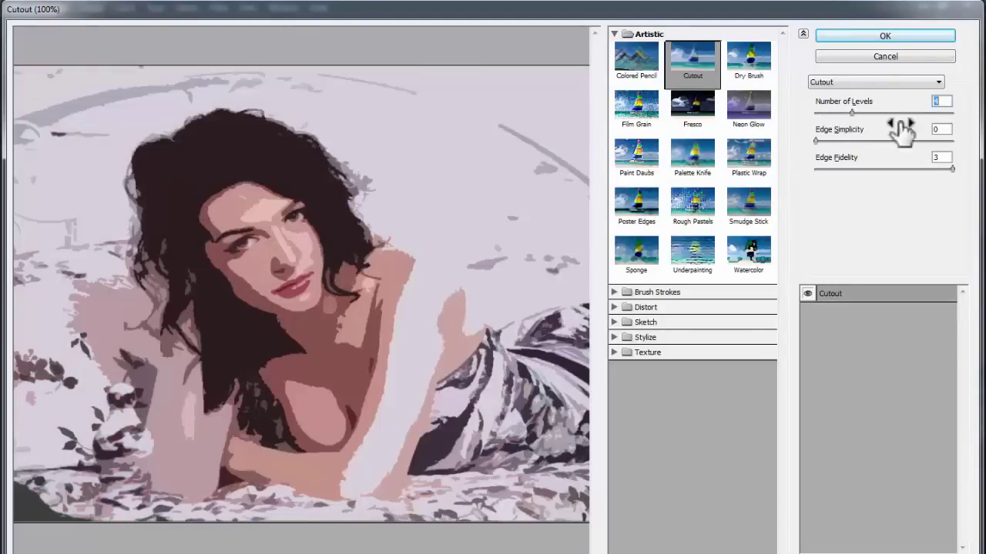
left_click_drag(873, 113, 953, 114)
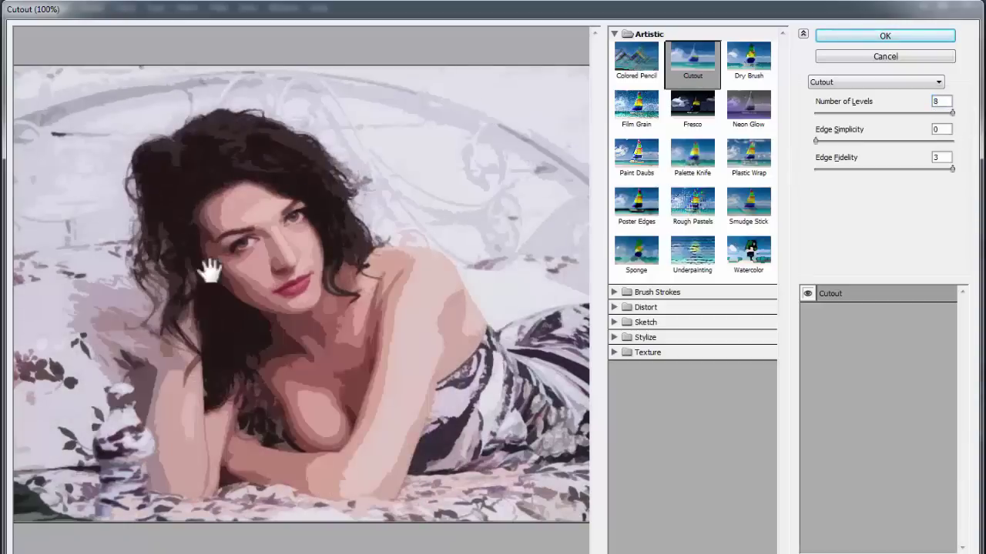
Examine the Cutout effect on the portrait at several magnifications, ending at 100%.
left_click(369, 227, "alt")
left_click(330, 266, "alt")
left_click(323, 276, "alt")
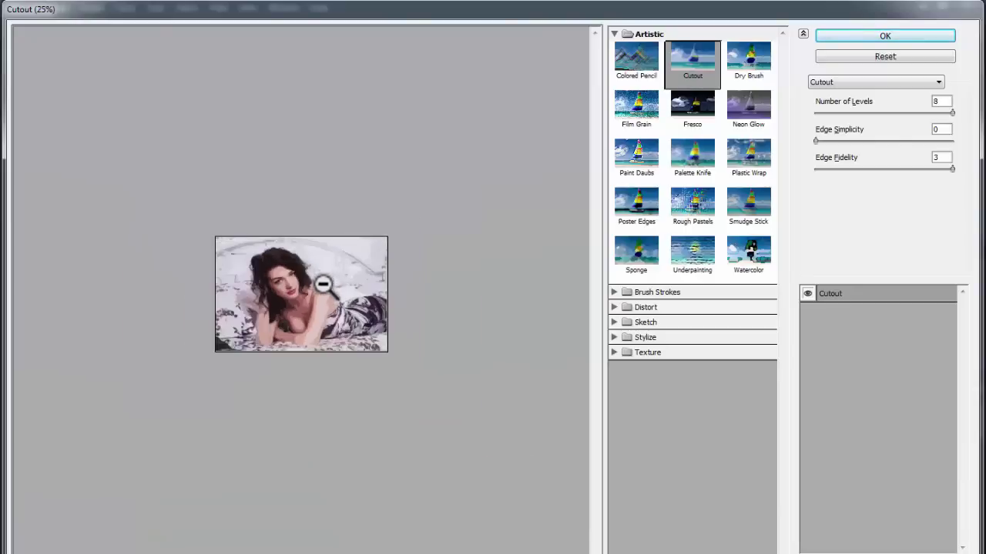
left_click(323, 284, "alt")
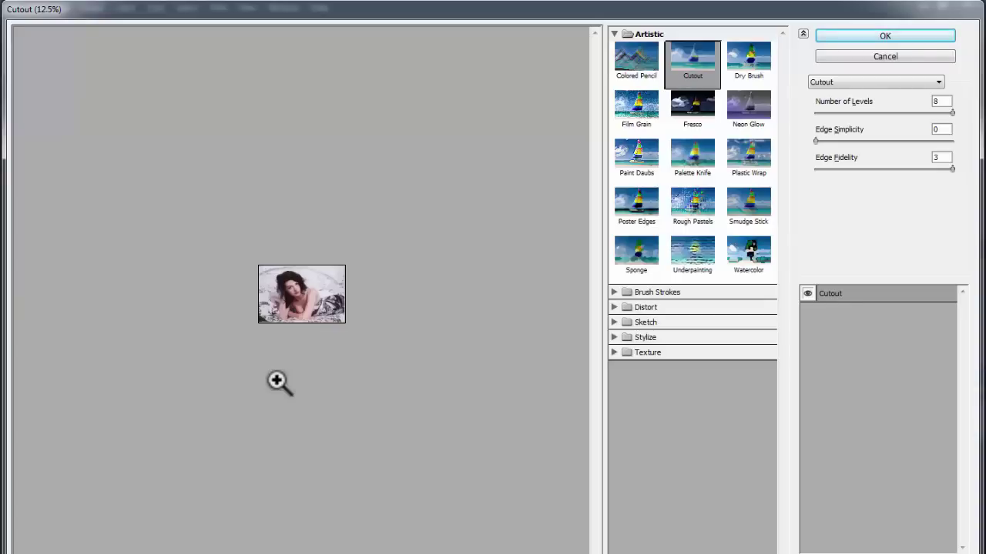
key("ctrl")
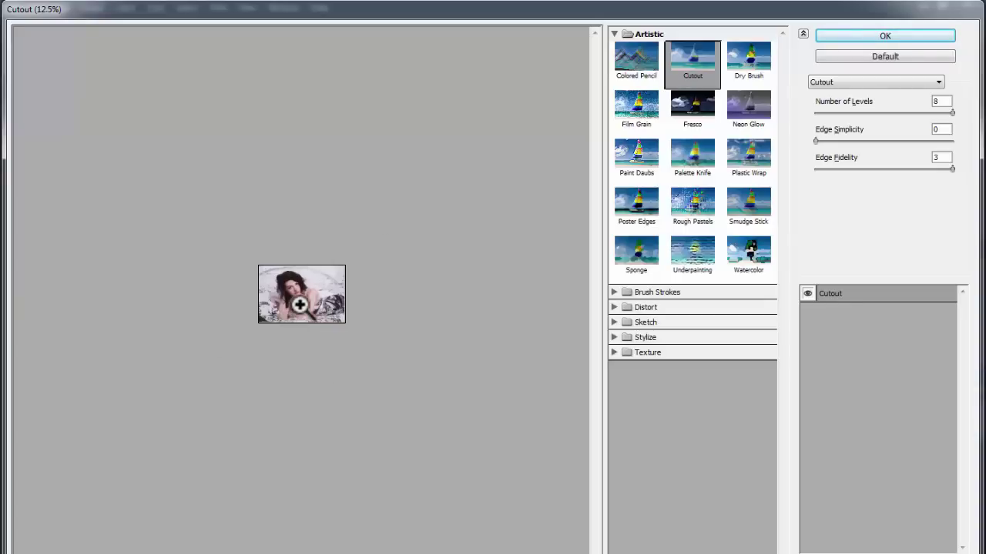
left_click(299, 305, "ctrl")
left_click(300, 305, "ctrl")
left_click(301, 304, "ctrl")
left_click(308, 280, "ctrl")
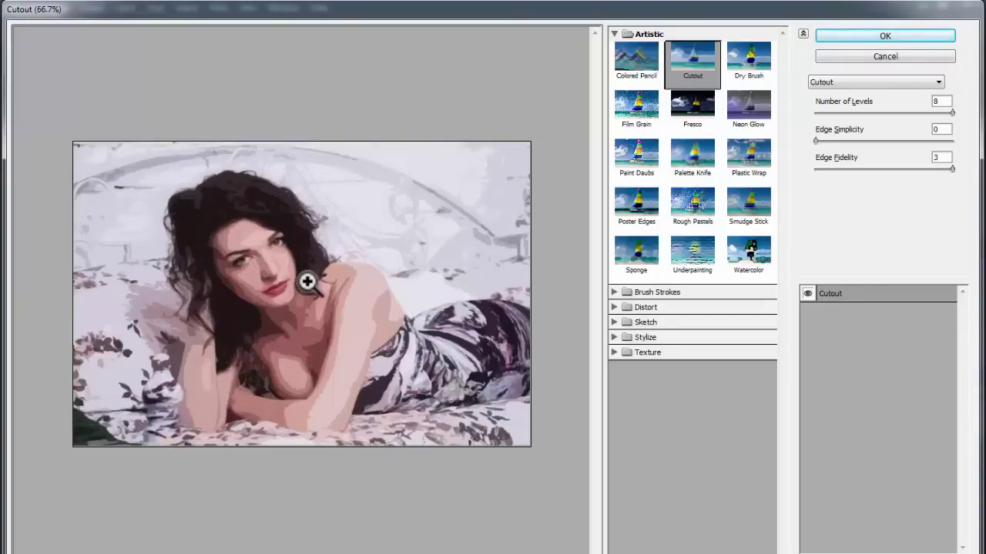
key("alt")
right_click(285, 235)
left_click(329, 197)
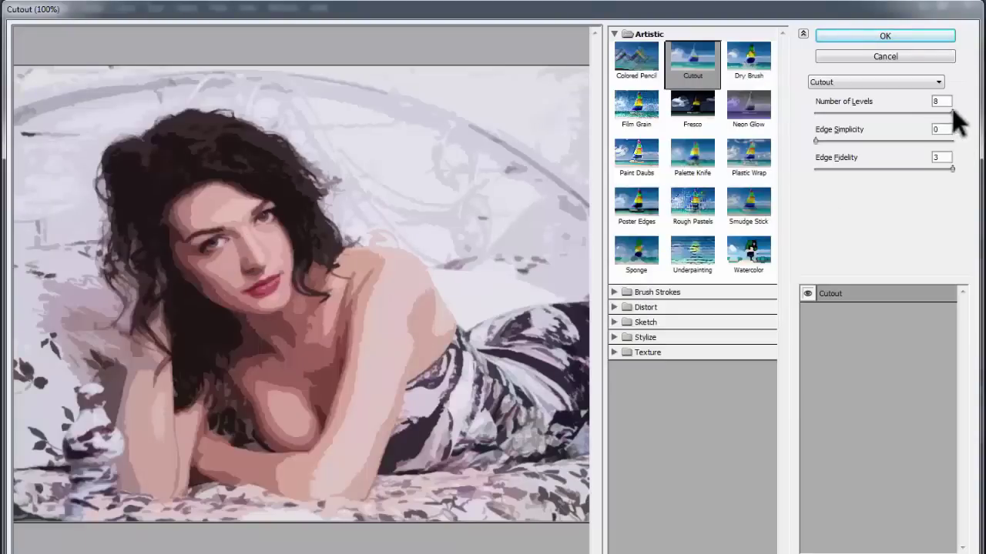
Try Cutout with 2 levels and the Dry Brush effect with brush size 4.
left_click_drag(952, 111, 791, 119)
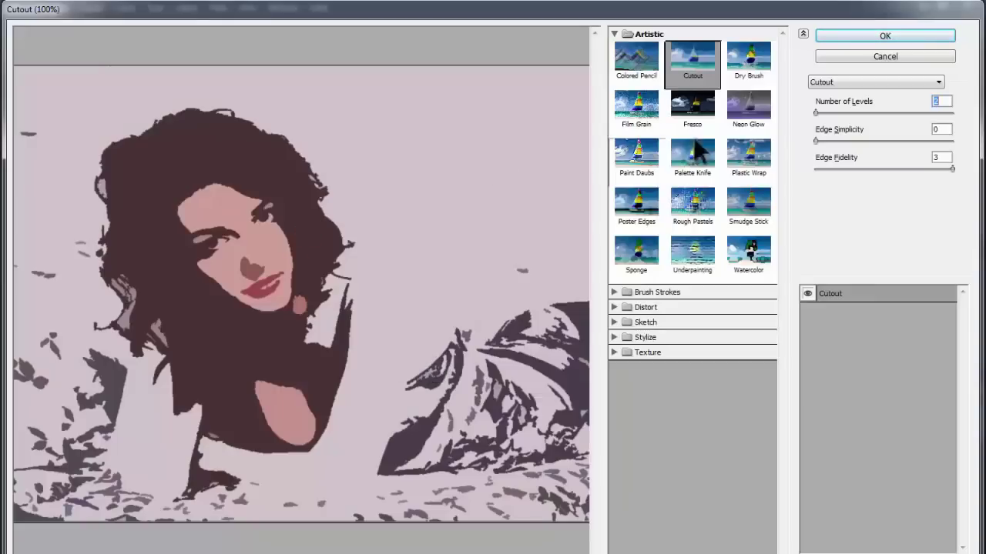
left_click(741, 68)
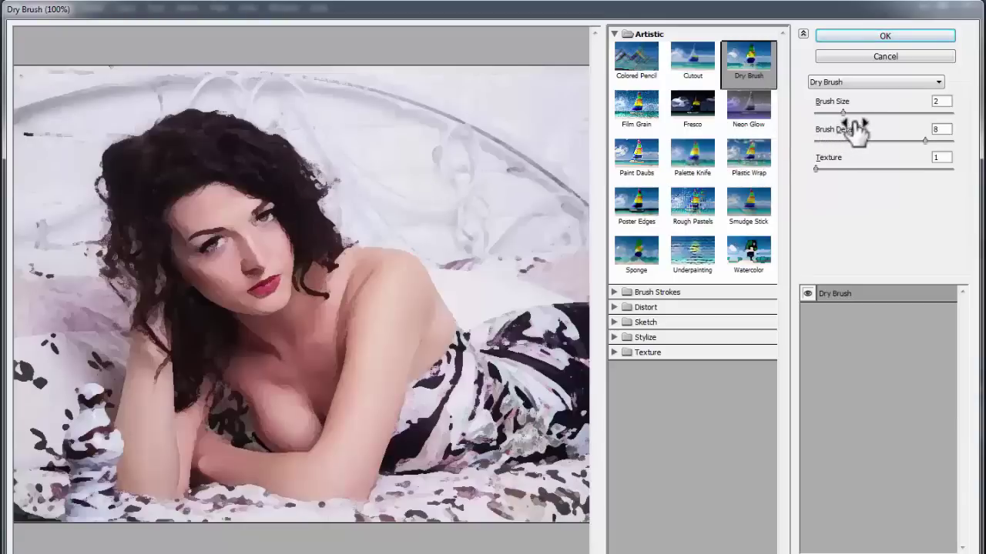
left_click_drag(842, 112, 883, 112)
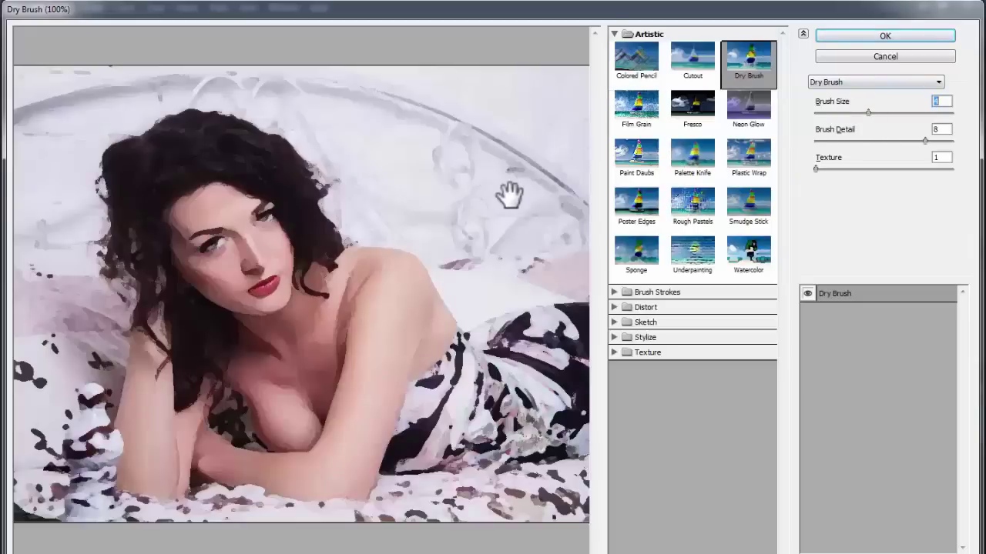
Try Dry Brush with texture 1, and Film Grain with grain 13 and highlight area 20.
left_click(642, 103)
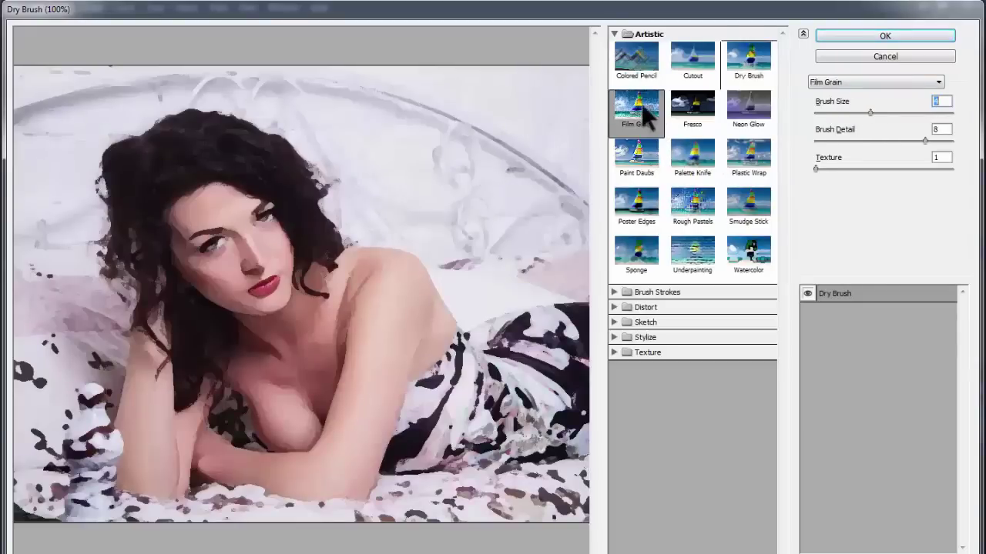
left_click(748, 67)
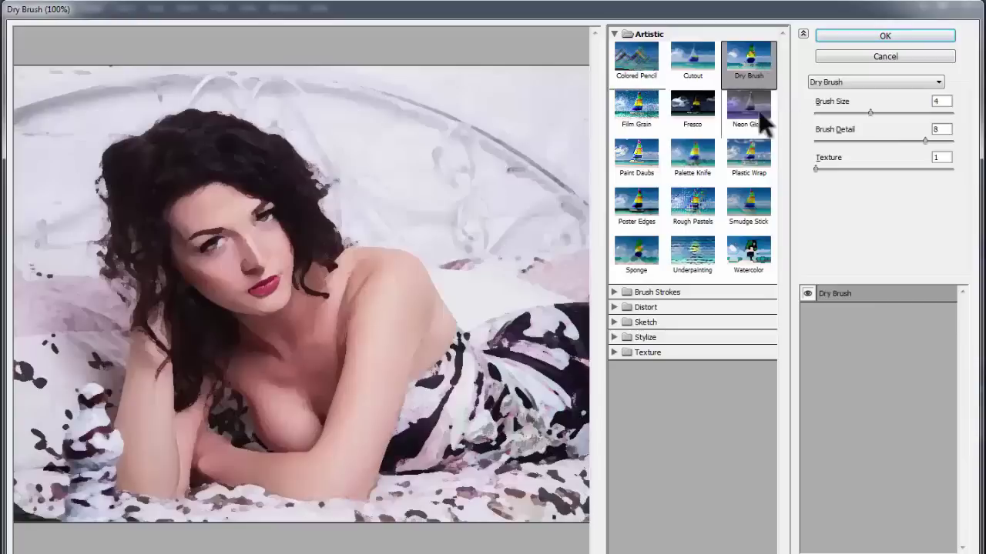
left_click(816, 168)
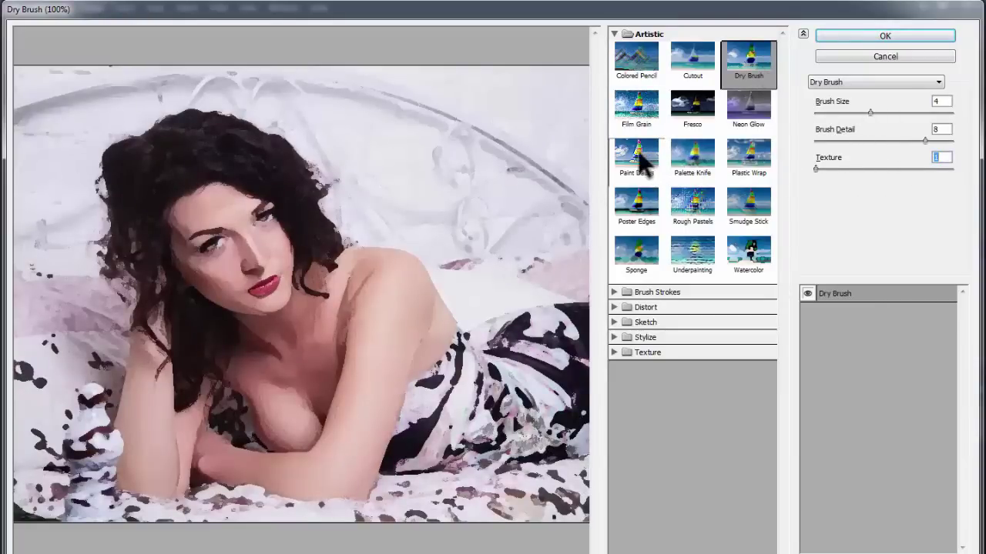
left_click(643, 109)
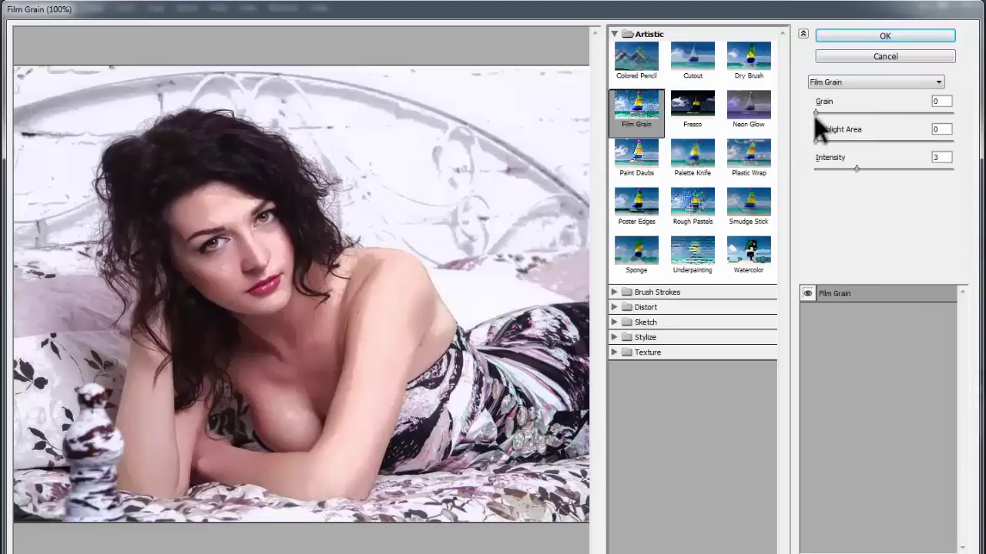
left_click_drag(814, 113, 901, 121)
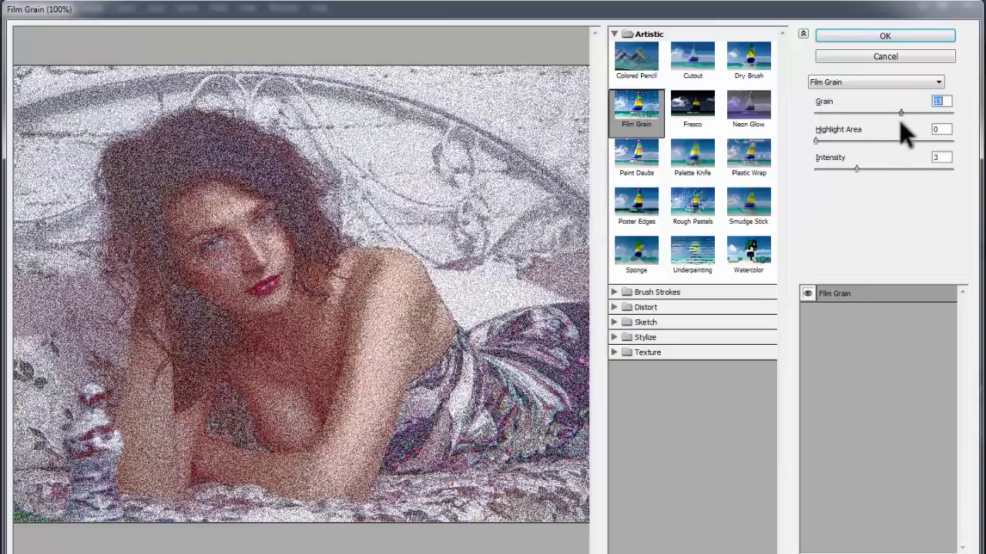
left_click_drag(816, 141, 975, 142)
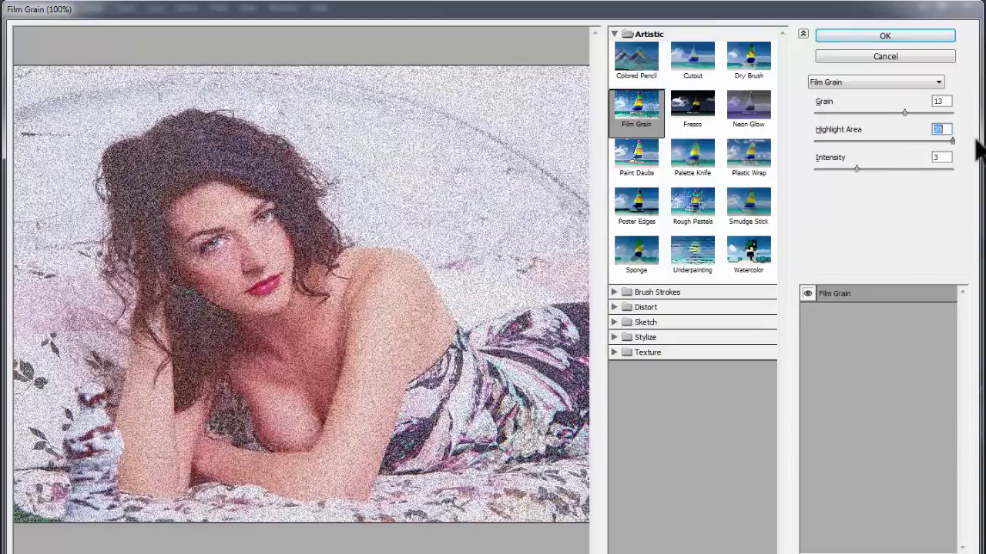
Try the Fresco effect and Neon Glow with a white glow colour, glow brightness 50 and glow size 21.
left_click(697, 112)
left_click(752, 108)
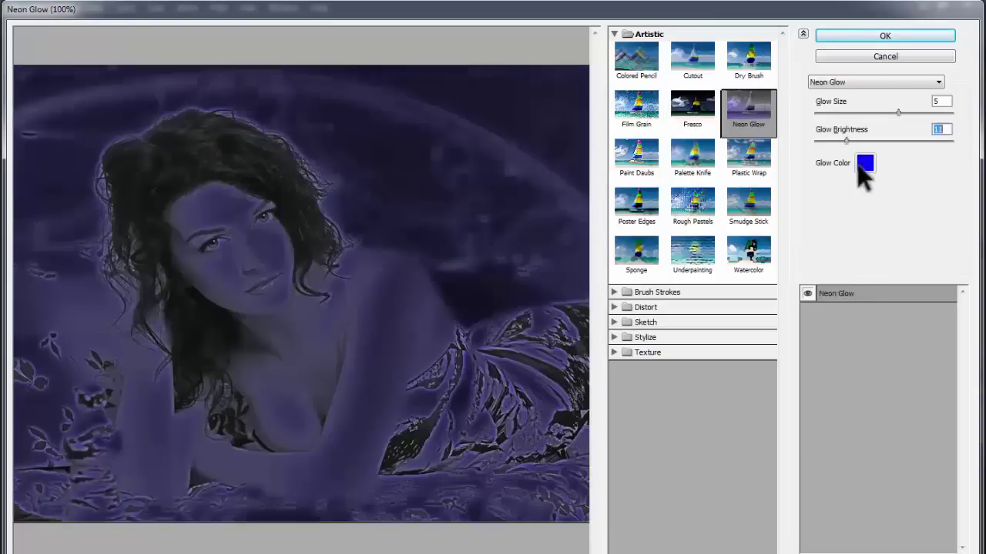
left_click(865, 163)
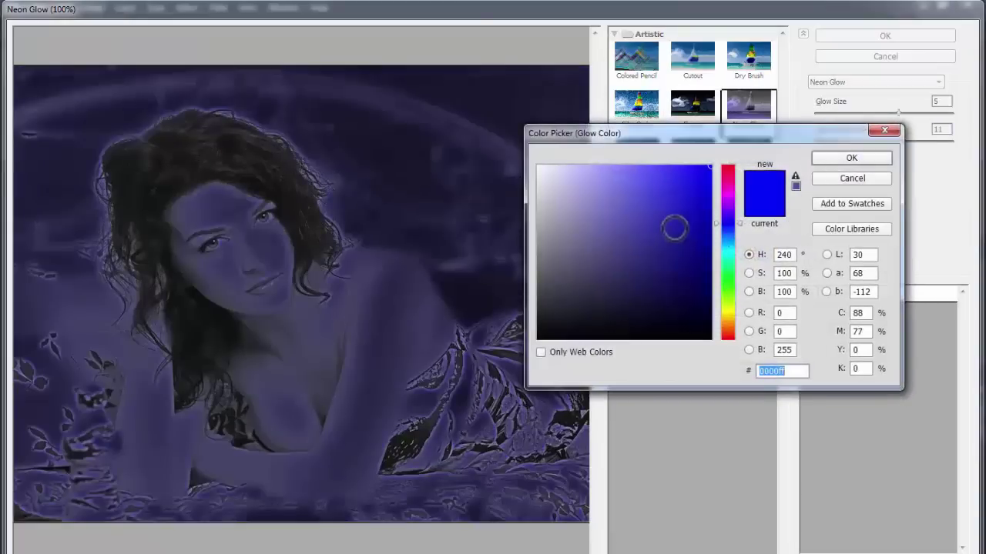
left_click_drag(671, 227, 406, 138)
left_click(841, 157)
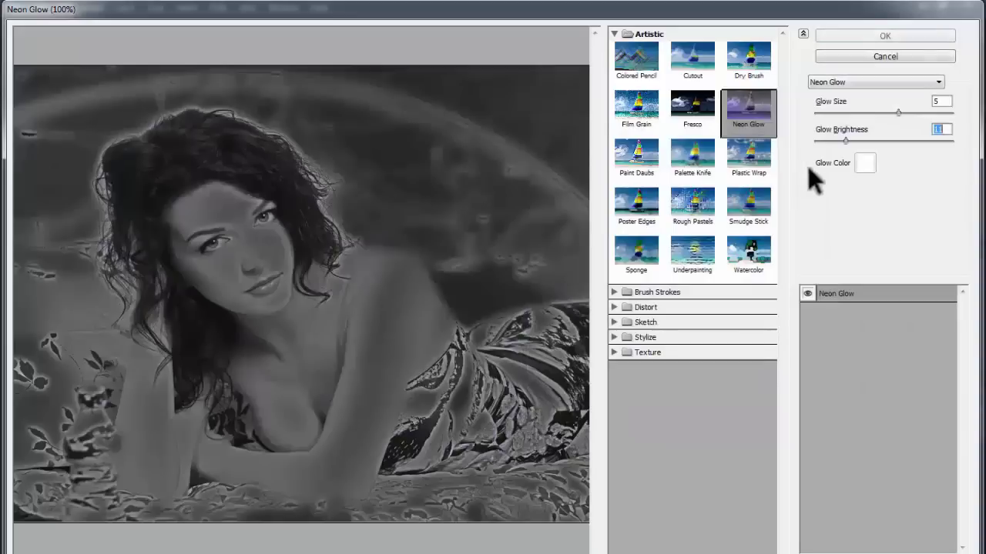
left_click_drag(845, 141, 978, 148)
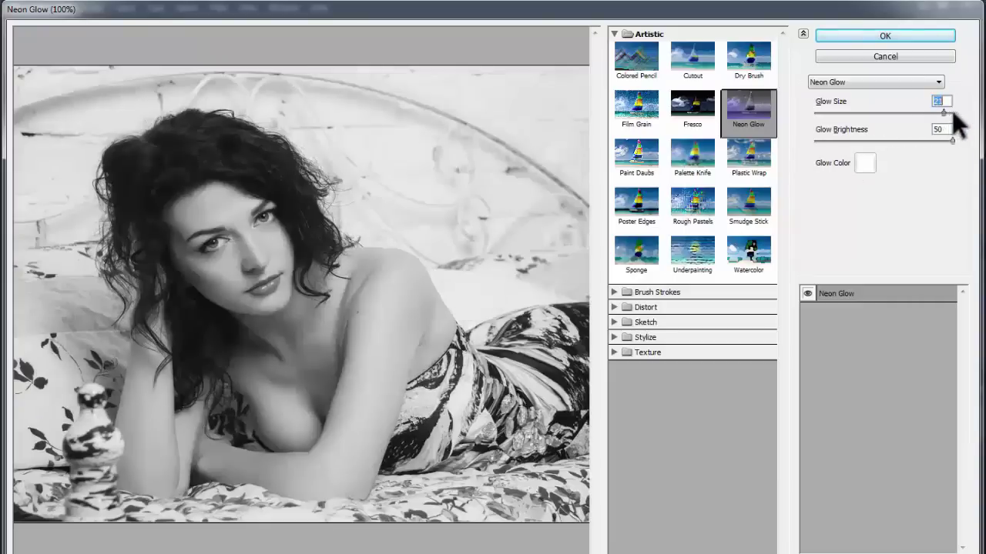
Try Paint Daubs with a larger brush size, ending at brush size 4 and sharpness 4.
left_click(636, 158)
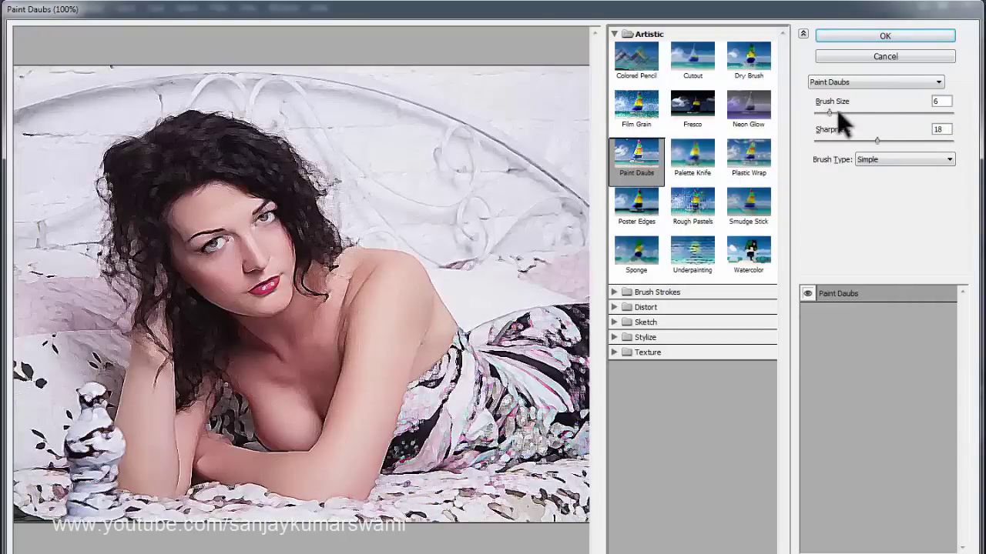
mouse_move(838, 112)
left_mouse_down()
mouse_move(914, 111)
mouse_move(832, 112)
mouse_move(847, 112)
left_mouse_up()
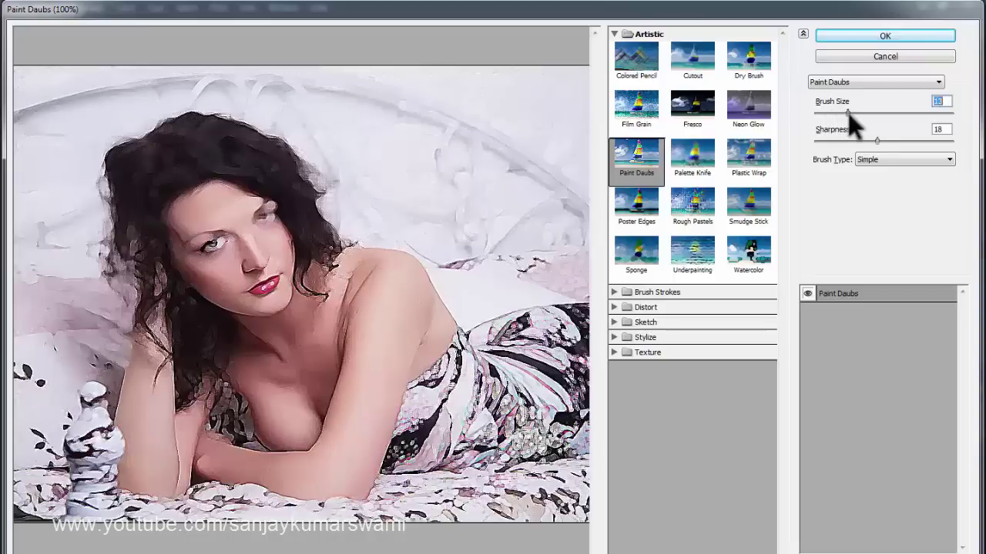
mouse_move(905, 140)
left_mouse_down()
mouse_move(966, 140)
mouse_move(806, 140)
mouse_move(845, 141)
mouse_move(827, 144)
mouse_move(839, 111)
mouse_move(806, 109)
mouse_move(822, 114)
left_mouse_up()
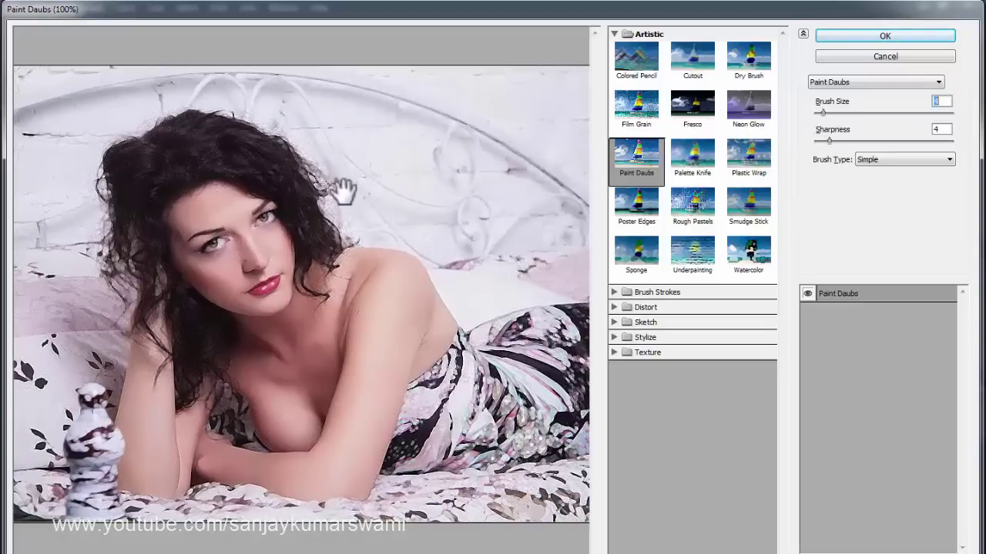
Try the Palette Knife effect with stroke size 7, stroke detail 1 and a lower softness.
left_click(679, 171)
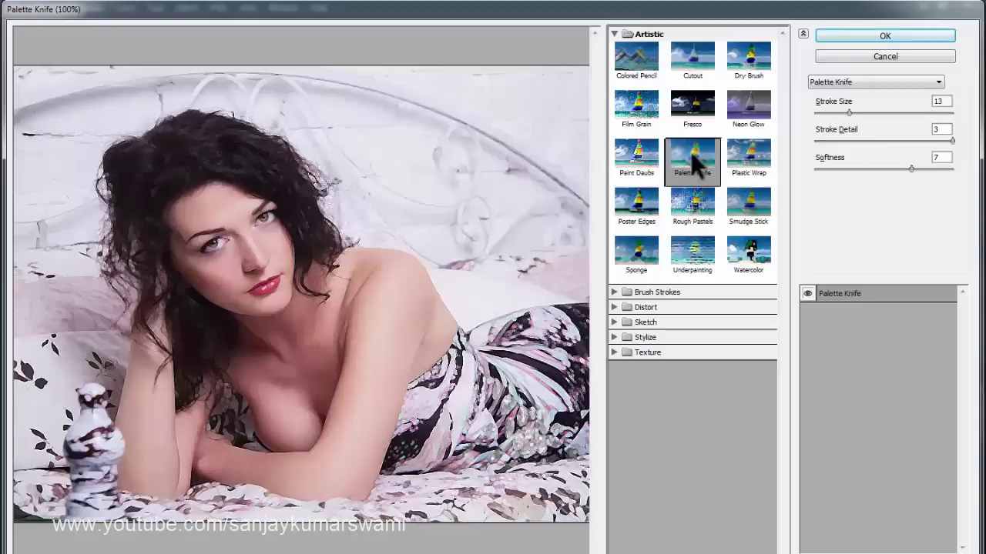
mouse_move(851, 111)
left_mouse_down()
mouse_move(890, 111)
mouse_move(831, 113)
left_mouse_up()
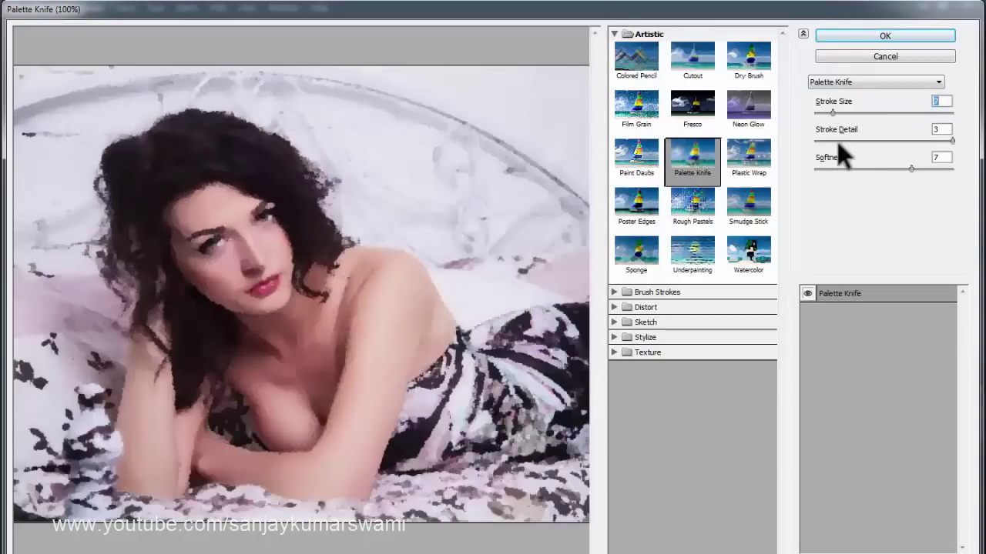
left_click(837, 142)
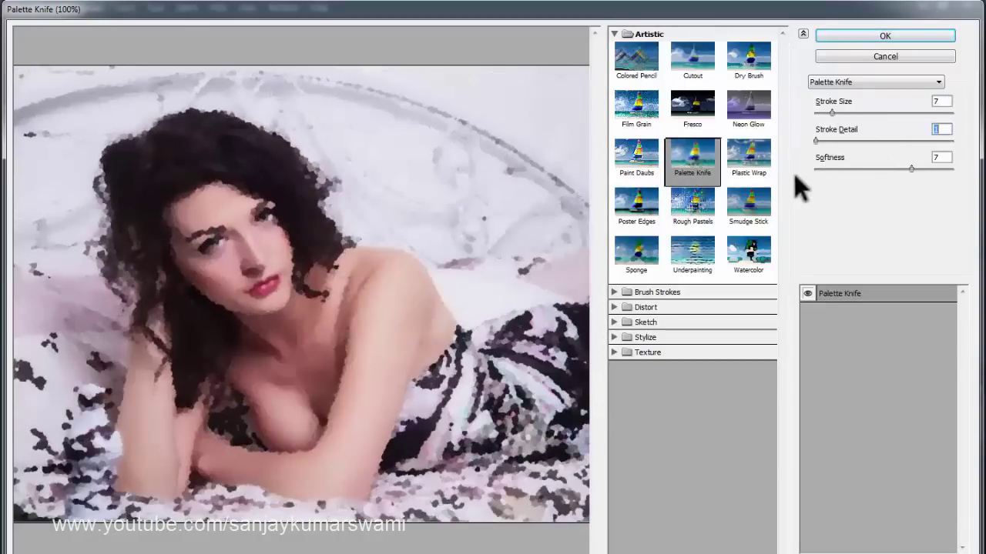
left_click(826, 165)
Try Plastic Wrap with highlight strength 13, detail 15 and smoothness 15, and with strength 7, detail 3 and smoothness 2.
left_click(746, 164)
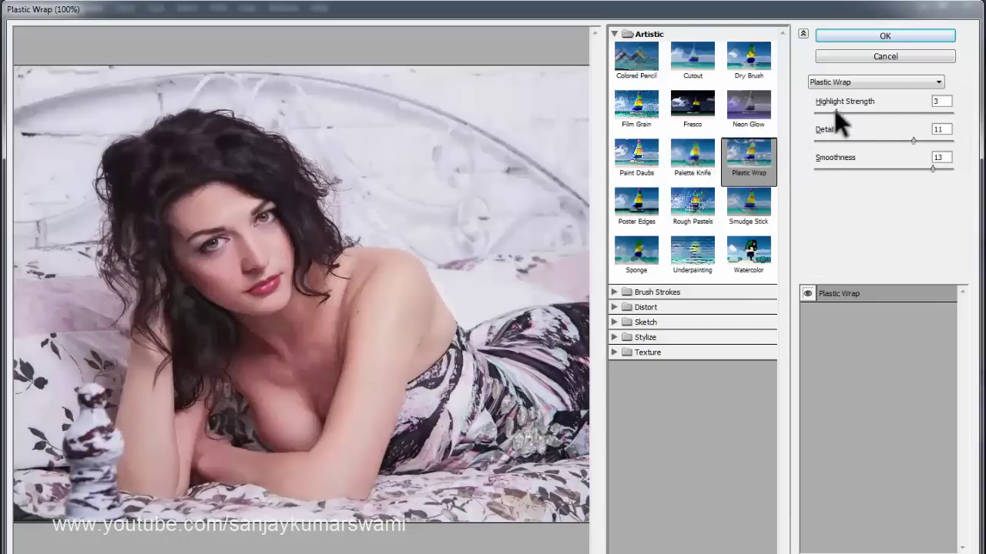
left_click_drag(836, 112, 905, 123)
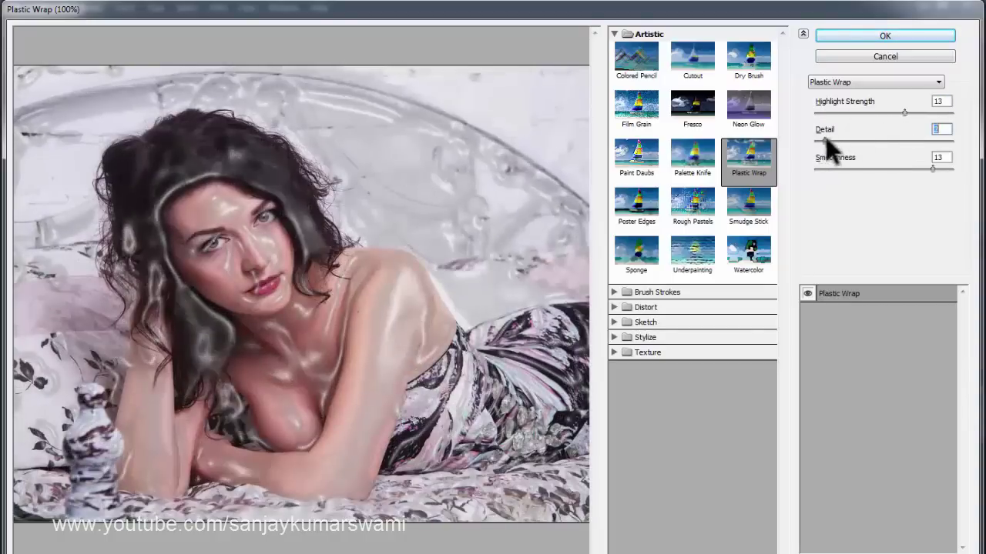
left_click_drag(832, 141, 896, 169)
left_click_drag(978, 181, 985, 181)
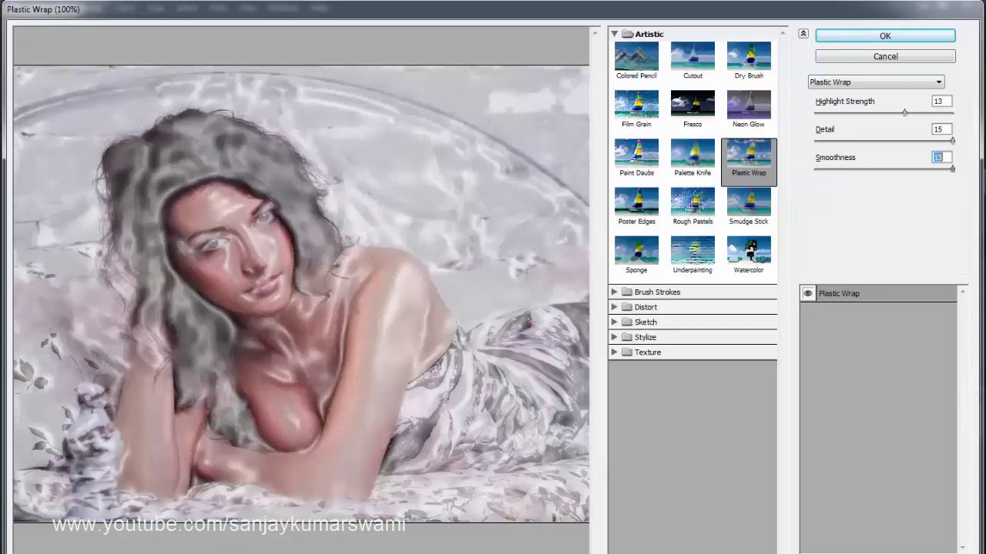
left_click_drag(902, 143, 821, 142)
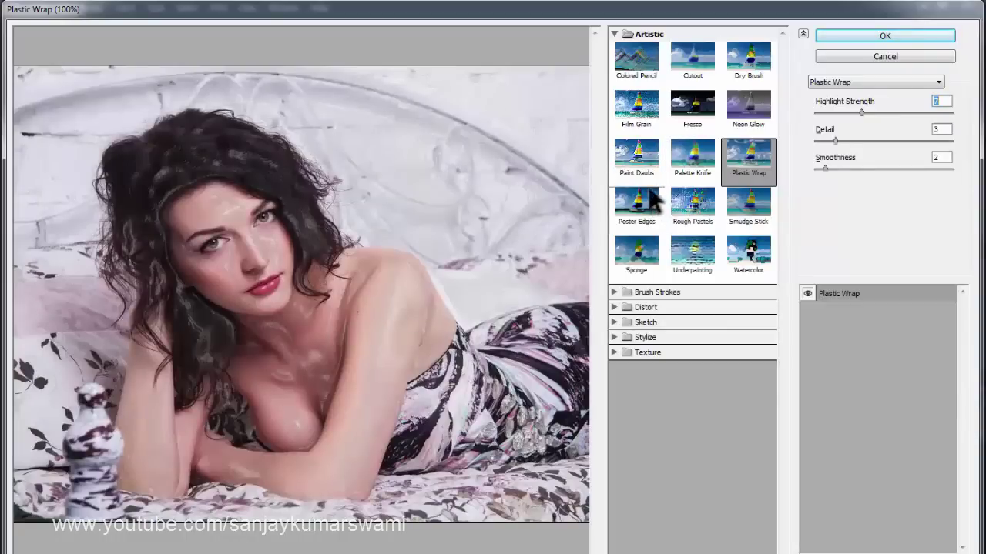
Try Poster Edges, and Rough Pastels with the Brick texture at 200% scaling and a slightly lower relief.
left_click(644, 212)
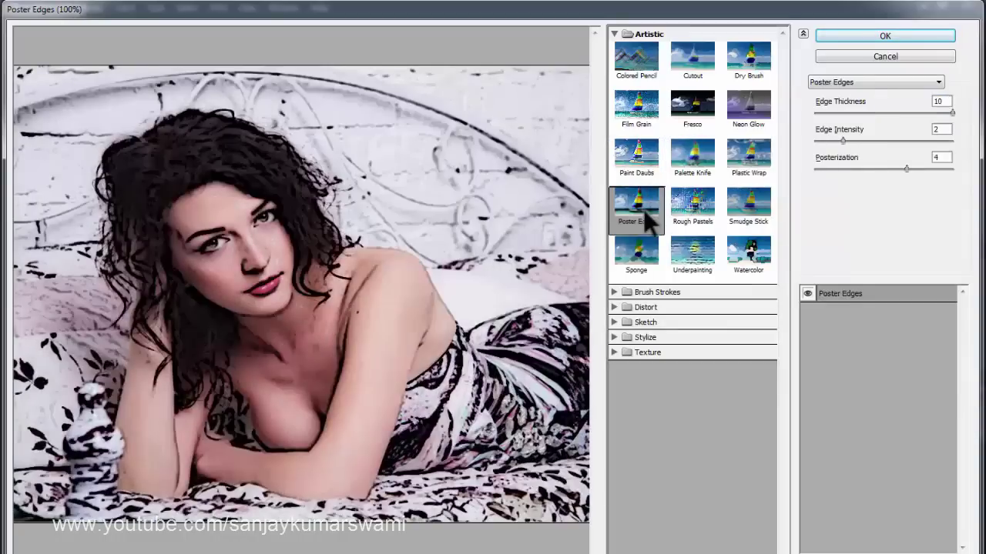
left_click(693, 207)
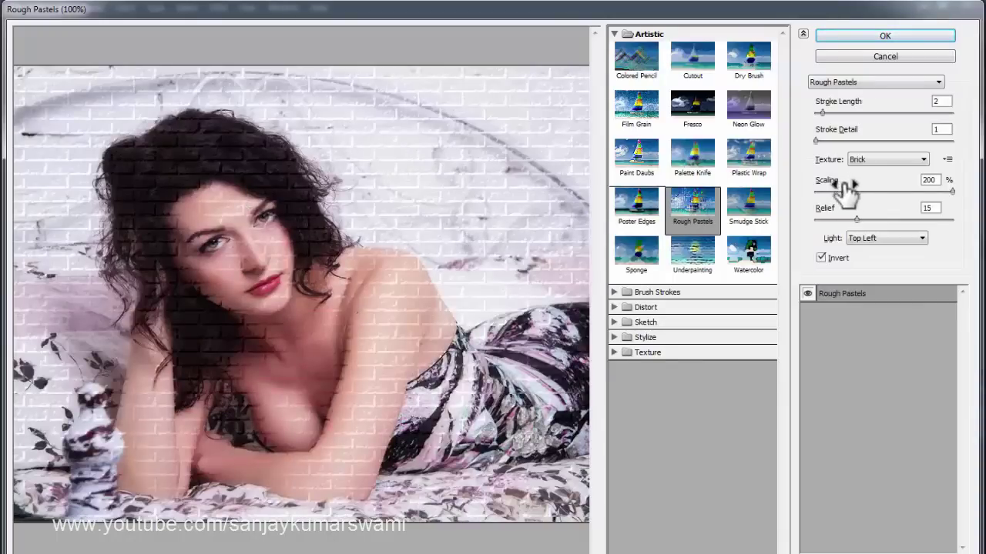
left_click(951, 191)
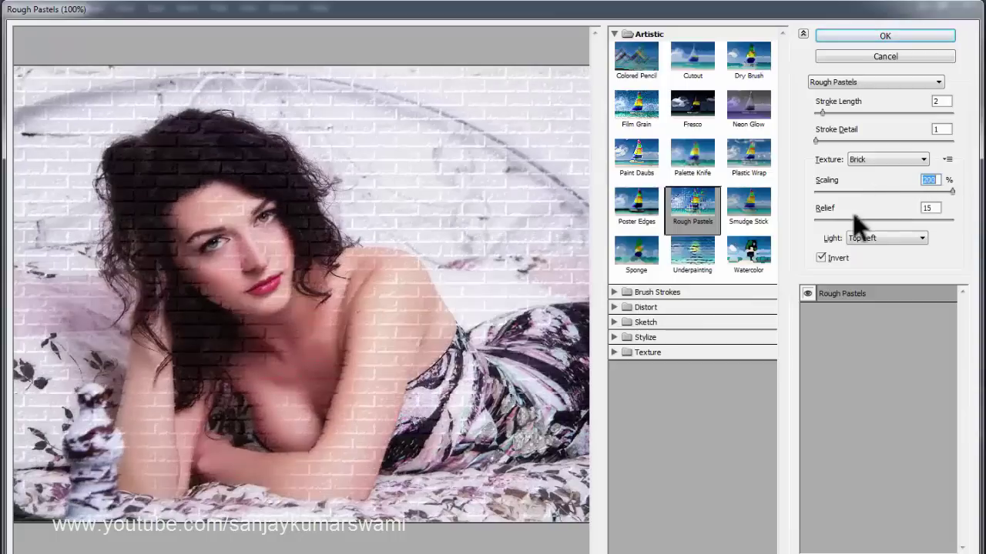
mouse_move(853, 220)
left_mouse_down()
mouse_move(813, 217)
mouse_move(847, 217)
left_mouse_up()
Apply the Smudge Stick effect to the duplicate layer with stroke length 0, highlight area 18 and intensity 7.
left_click(743, 202)
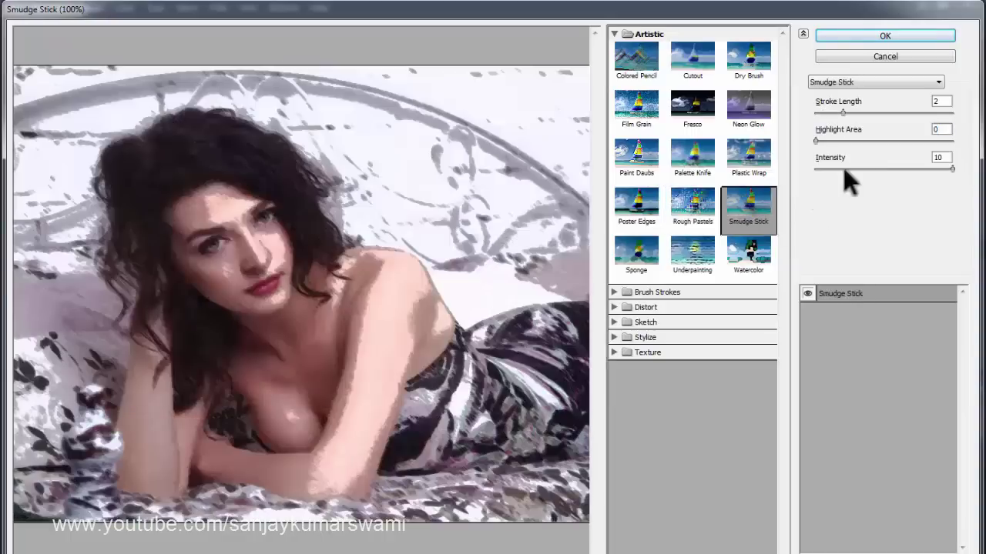
left_click_drag(819, 141, 912, 169)
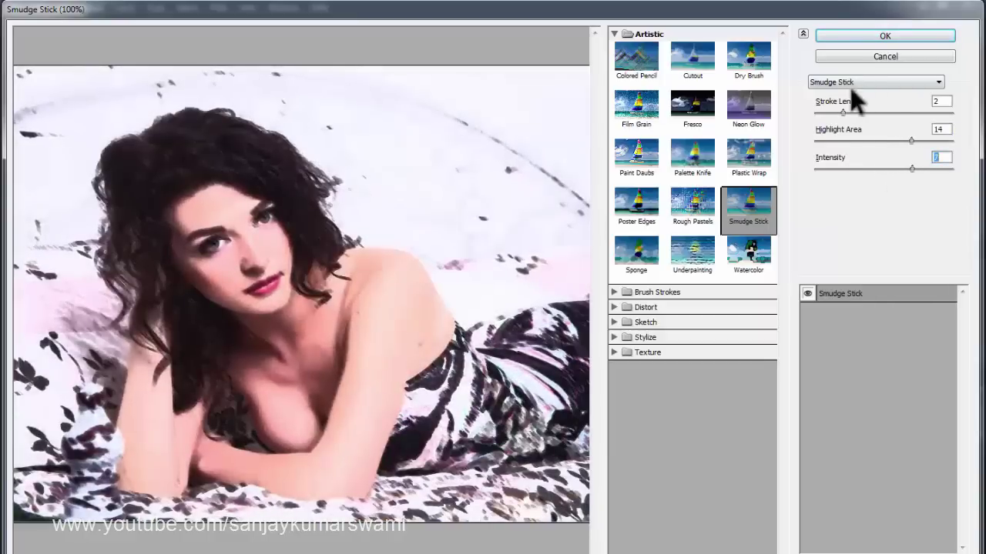
left_click_drag(841, 112, 815, 113)
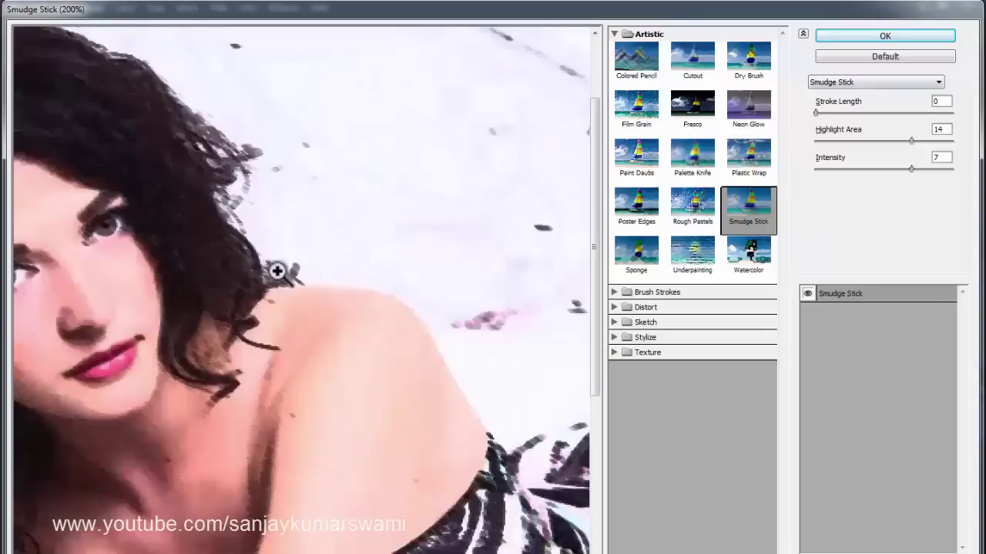
left_click(277, 266, "alt")
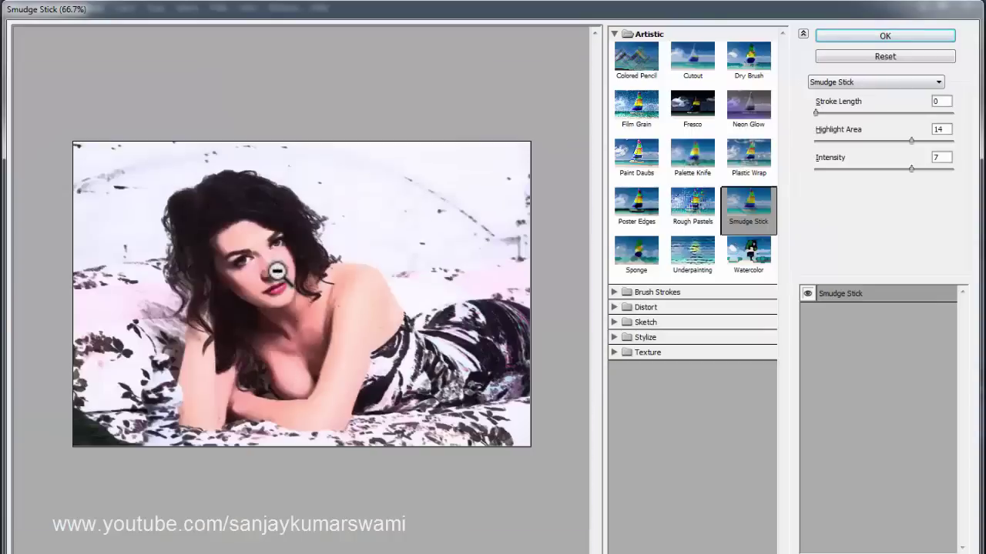
left_click(354, 284, "ctrl")
mouse_move(231, 280)
left_mouse_down()
mouse_move(323, 282)
mouse_move(241, 273)
left_mouse_up()
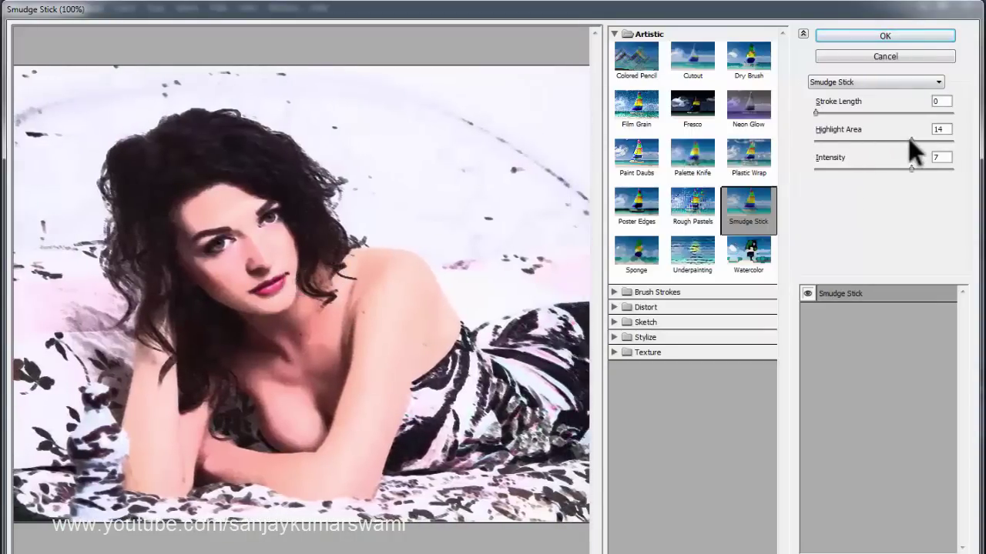
left_click_drag(909, 140, 940, 140)
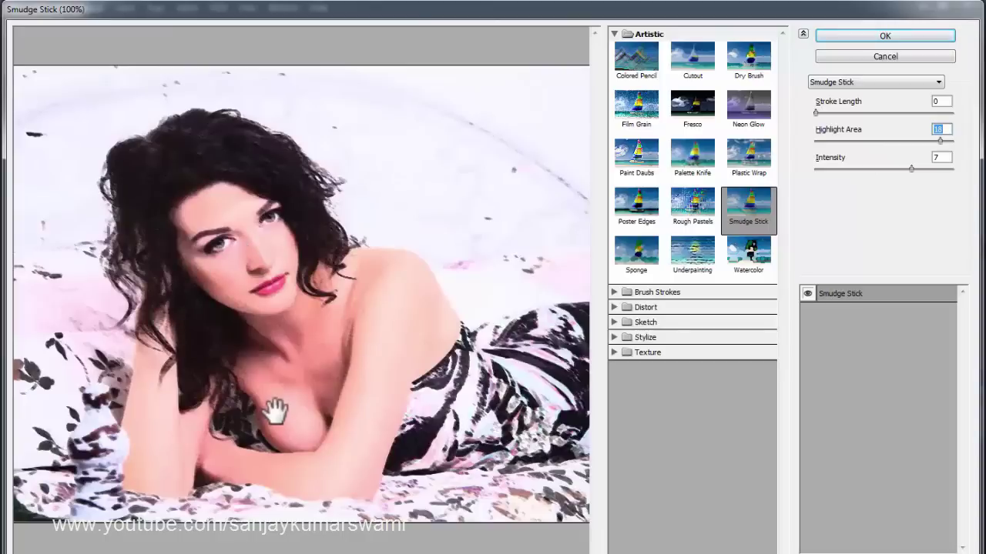
left_click(864, 36)
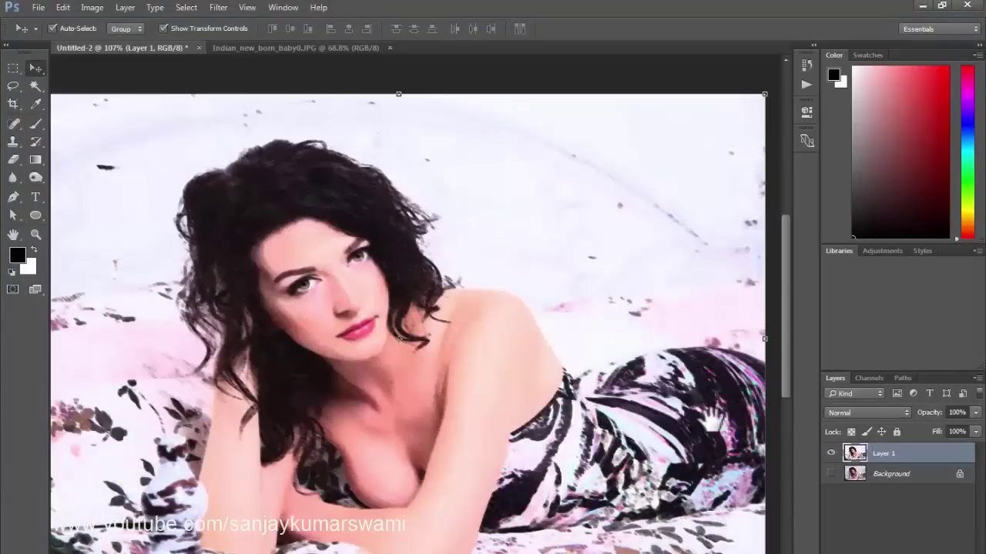
Set the blending mode of Layer 1 to Soft Light and make the Background layer visible.
left_click(858, 412)
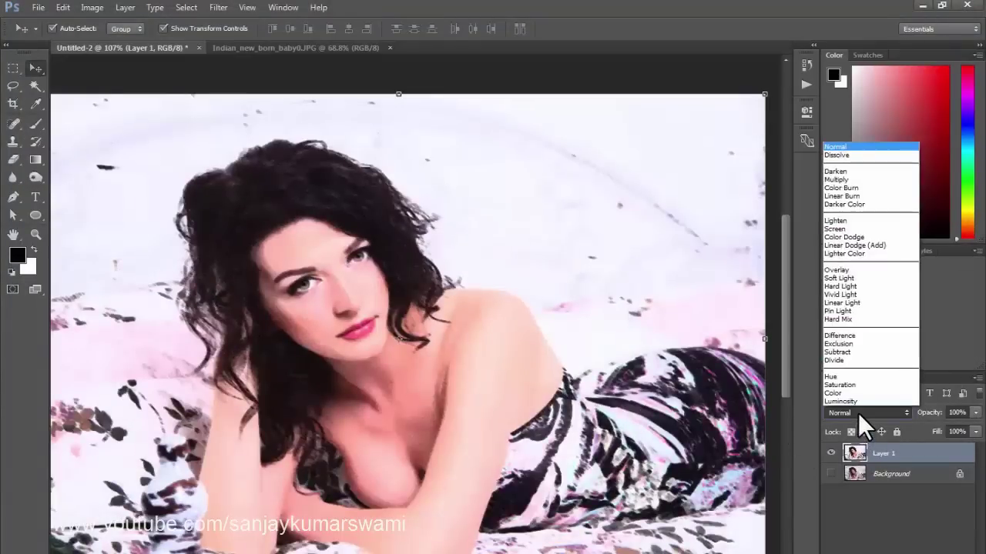
left_click(847, 278)
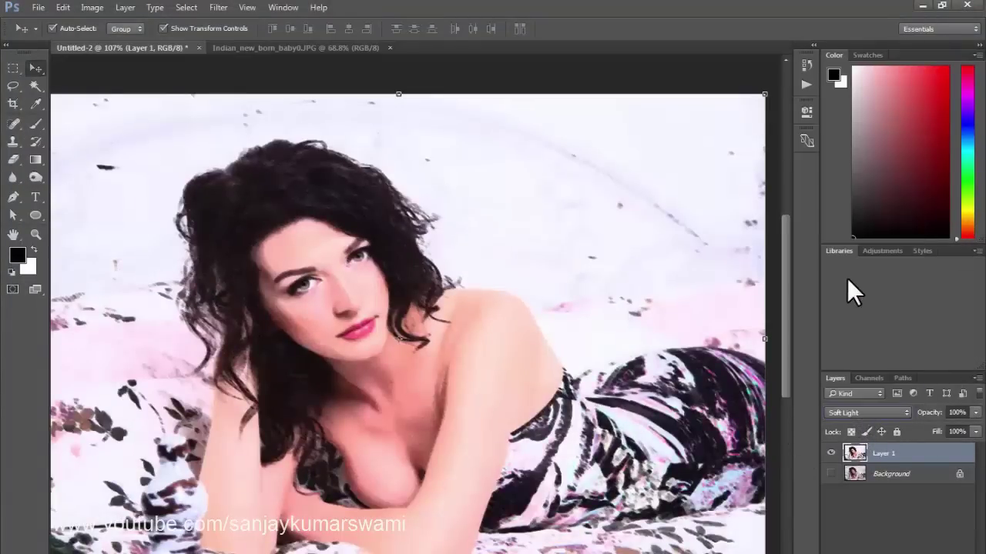
left_click(831, 474)
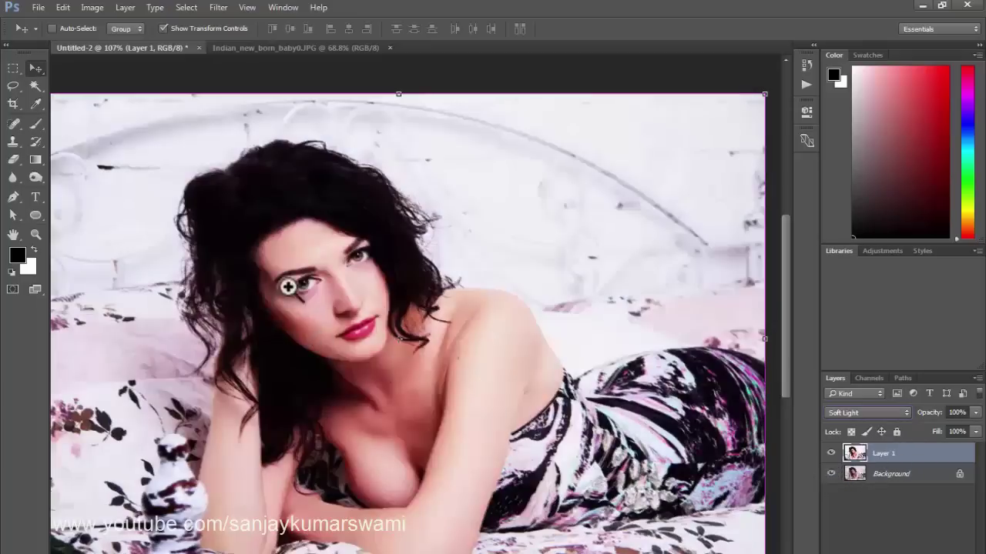
Compare the portrait with and without Layer 1 and view the blended image at 100%.
left_click(831, 454)
left_click(831, 453)
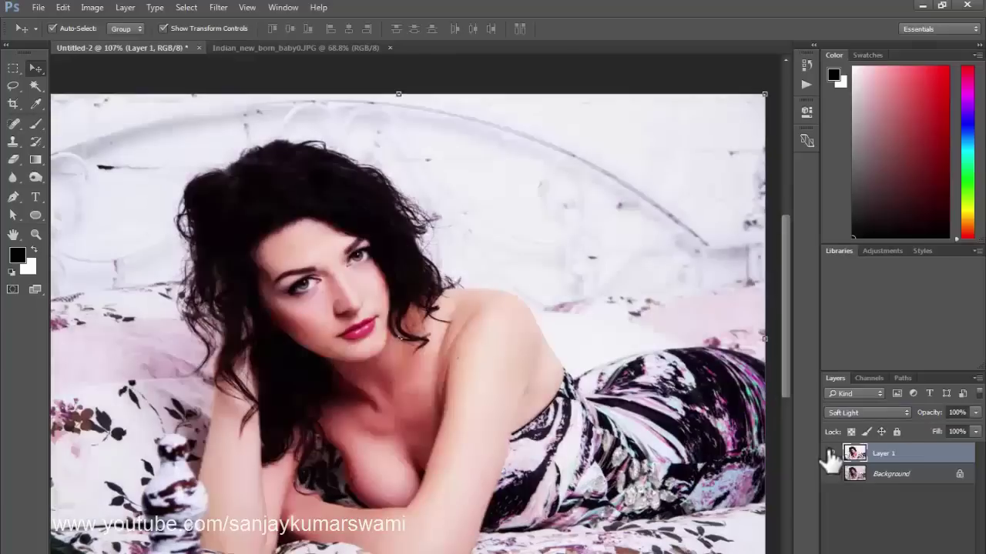
left_click(831, 454)
left_click(831, 454)
right_click(321, 304)
left_click(346, 327)
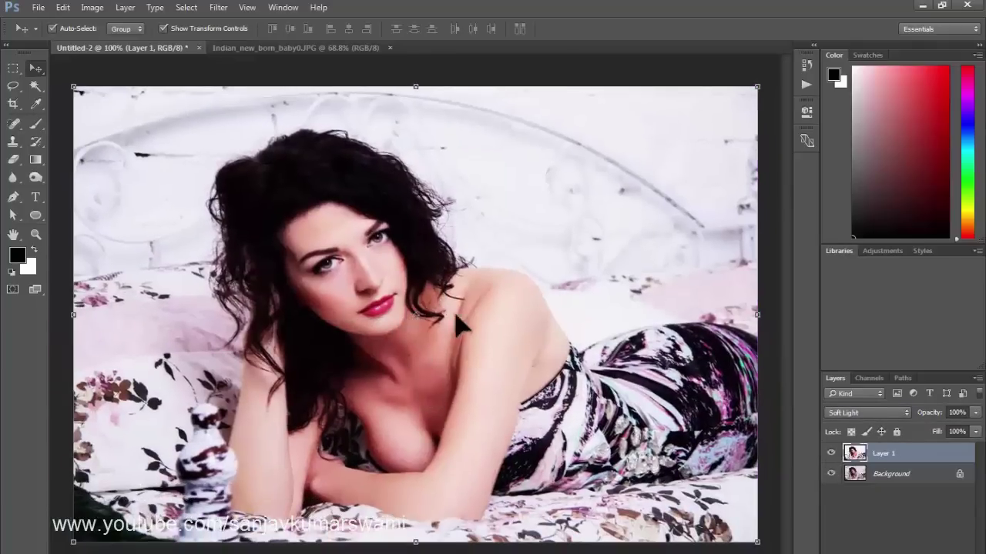
Toggle the visibility of Layer 1 several times to compare the Soft Light blend with the original portrait.
left_click(831, 453)
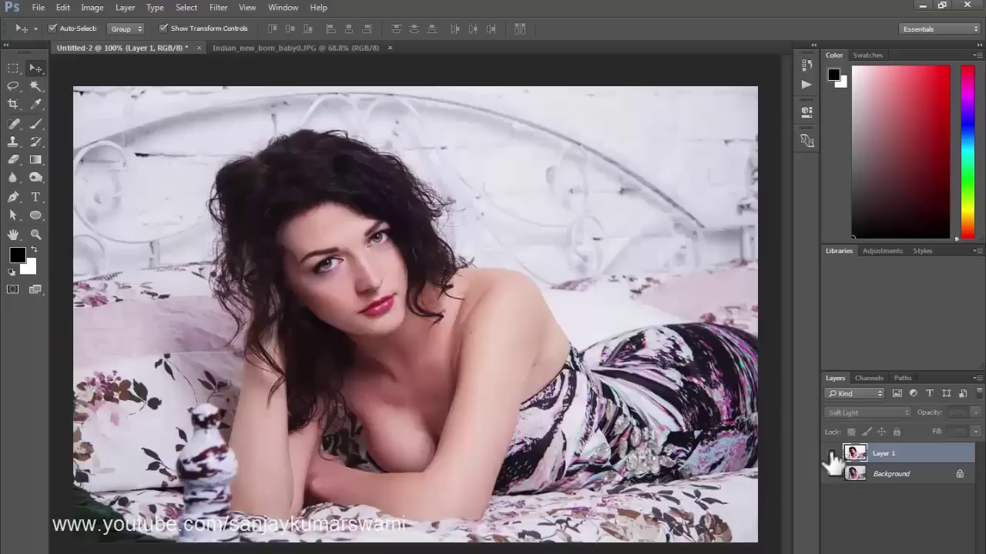
left_click(831, 453)
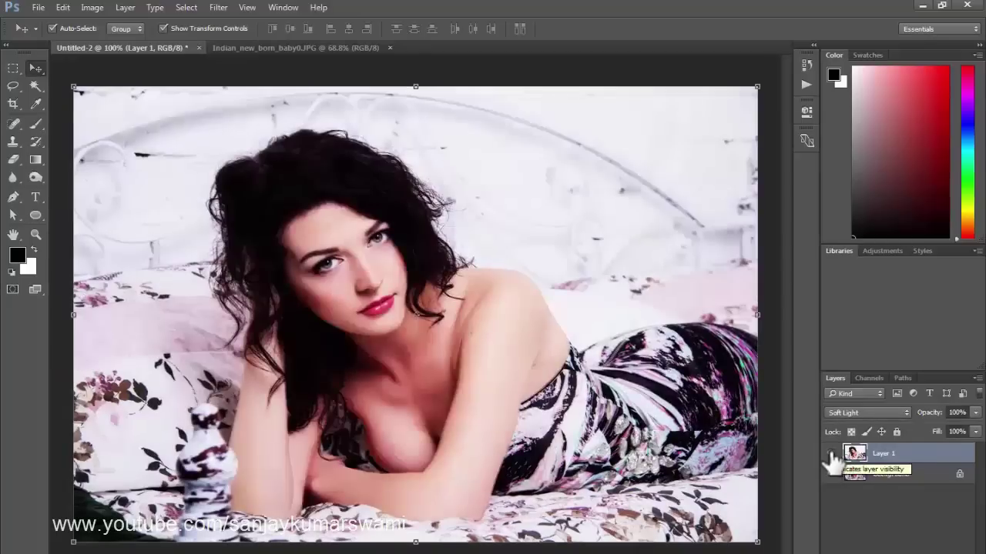
left_click(832, 454)
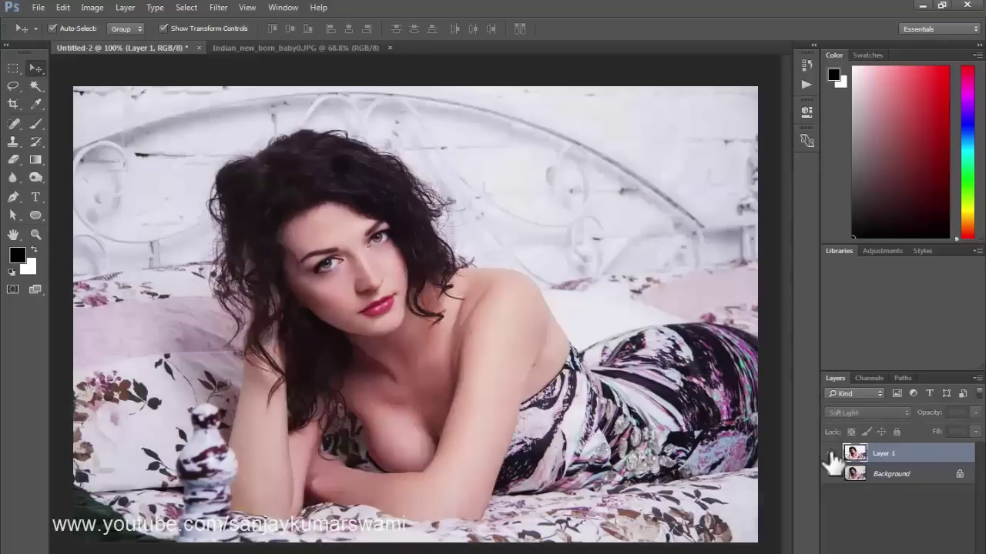
left_click(832, 454)
left_click(832, 455)
left_click(832, 455)
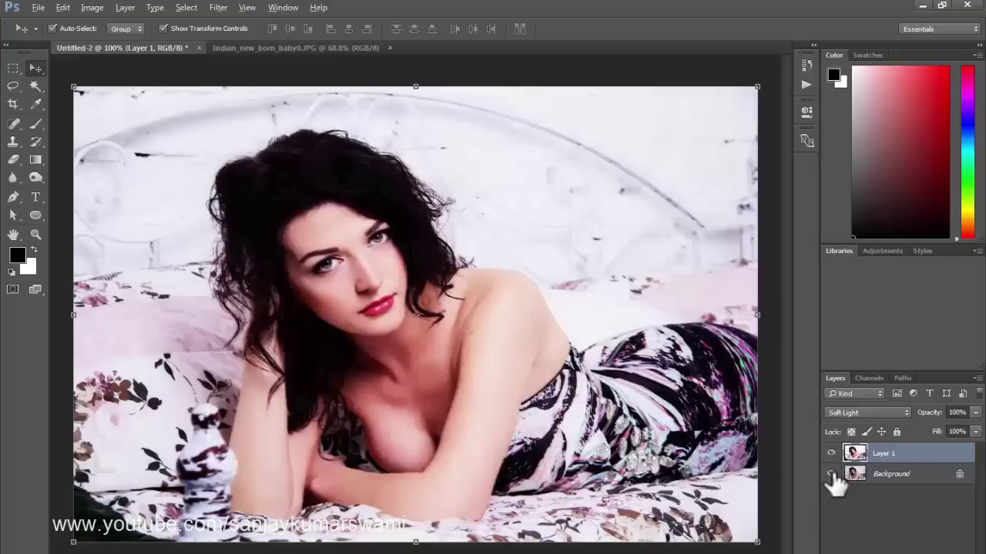
Undo the Soft Light blending and the Smudge Stick effect on Layer 1.
left_click(832, 475)
key("ctrl+alt+z")
key("ctrl+alt+z")
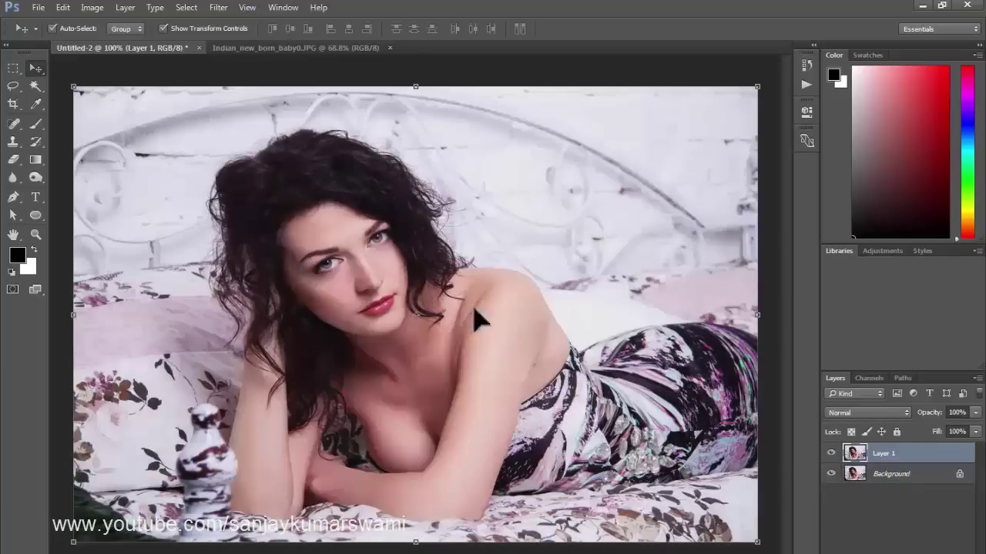
Open the Filter Gallery on Layer 1 and try Sponge, and Underpainting with brush size 0, texture coverage 0 and 200% scaling.
left_click(219, 7)
left_click(248, 61)
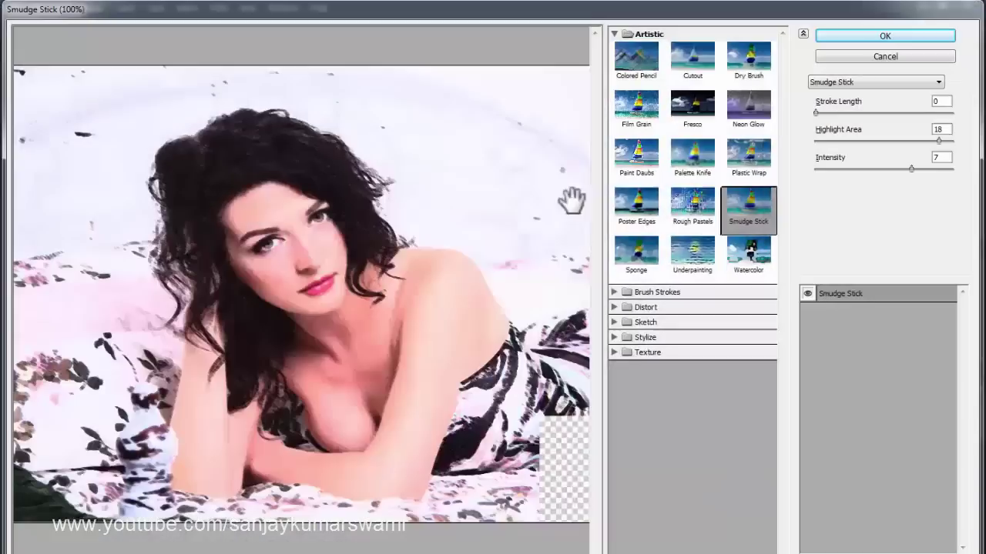
left_click(653, 253)
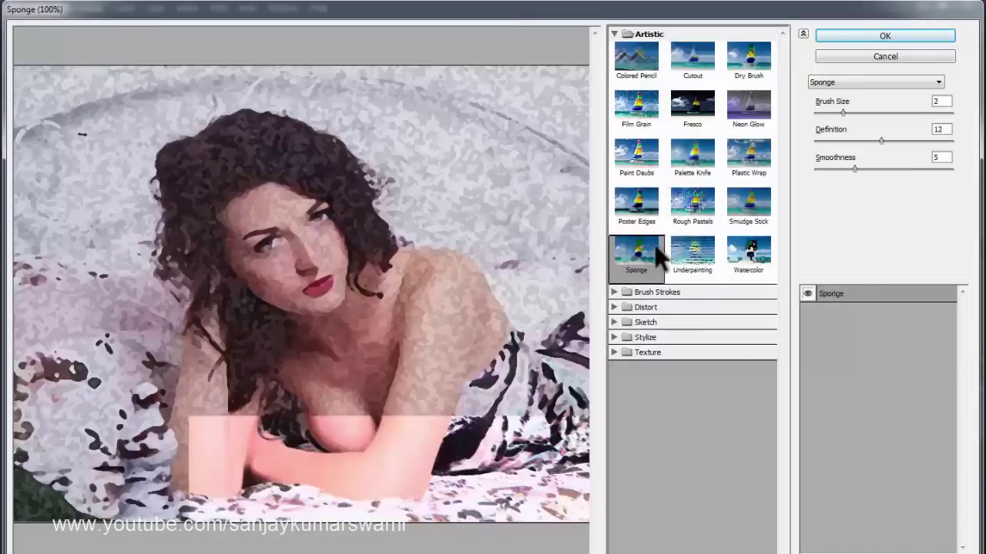
left_click(693, 252)
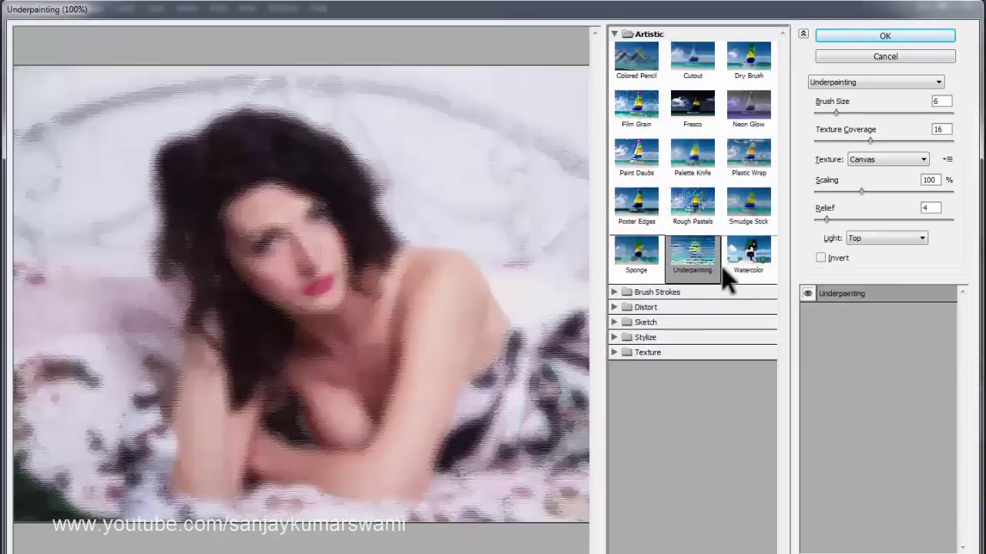
left_click_drag(870, 140, 816, 140)
left_click_drag(832, 111, 808, 112)
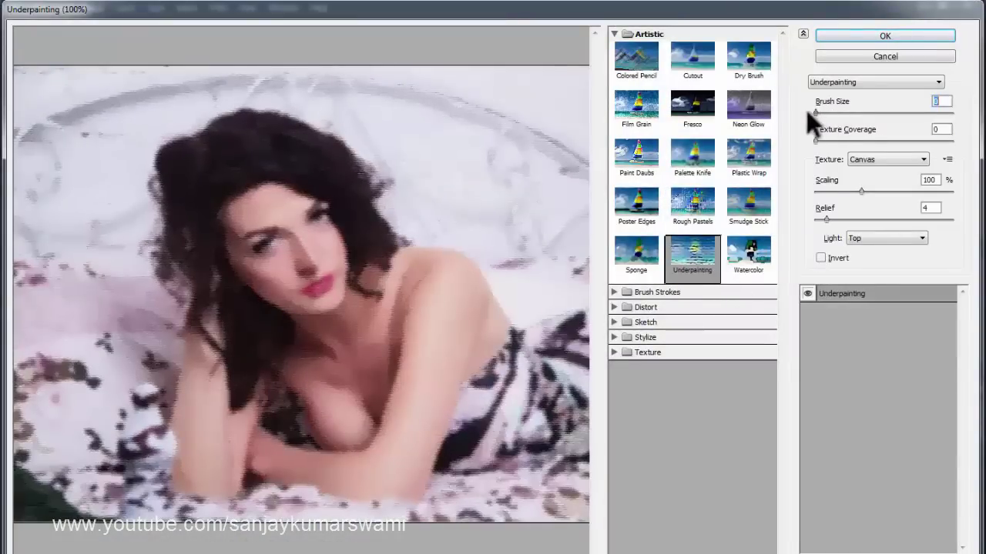
left_click_drag(864, 190, 952, 194)
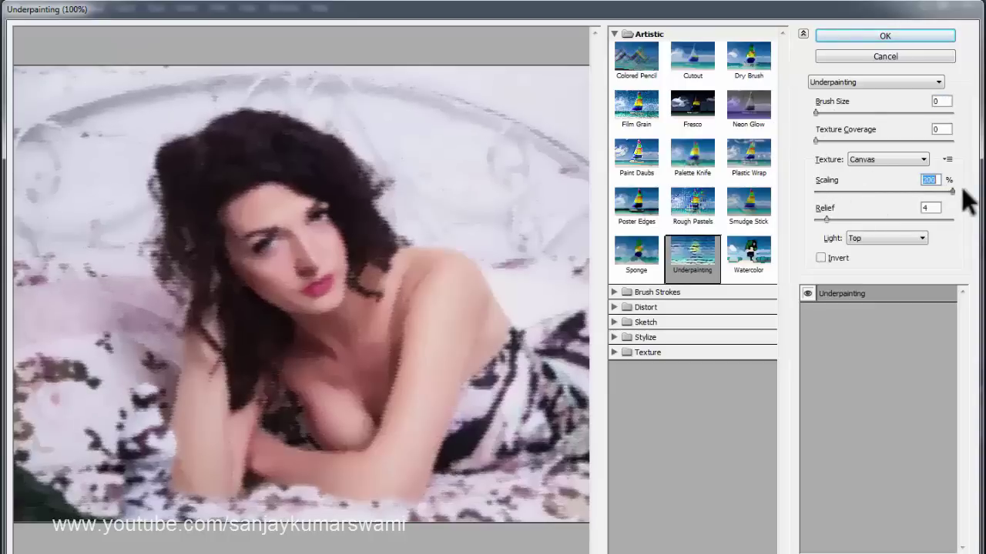
Try the Watercolor effect with brush detail 14 and shadow intensity 0, and collapse the Artistic category.
left_click(770, 259)
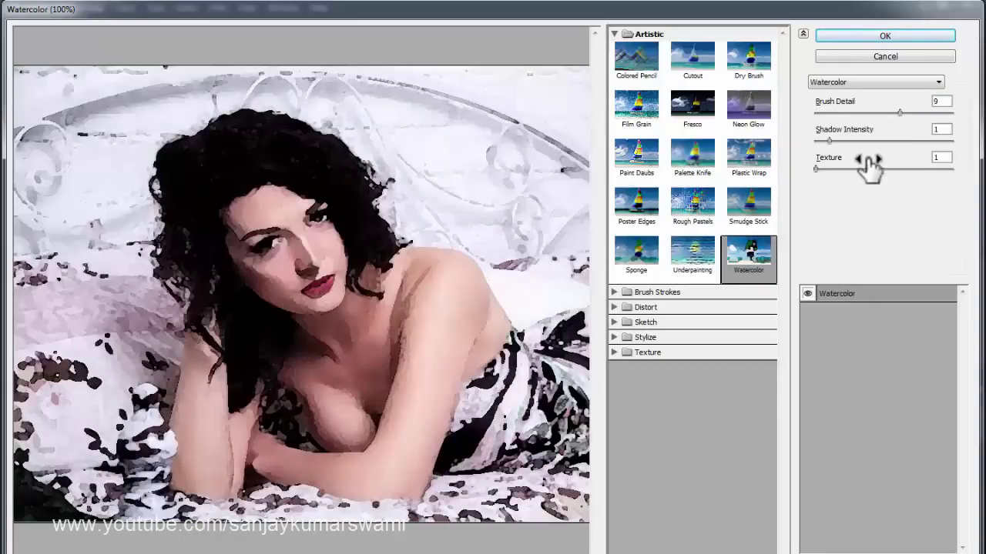
left_click_drag(828, 141, 796, 143)
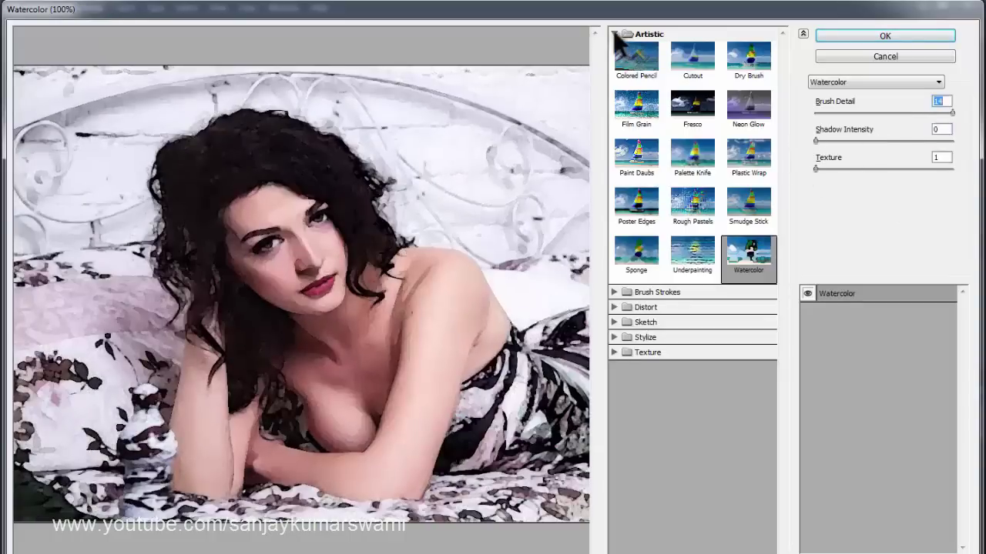
left_click(615, 33)
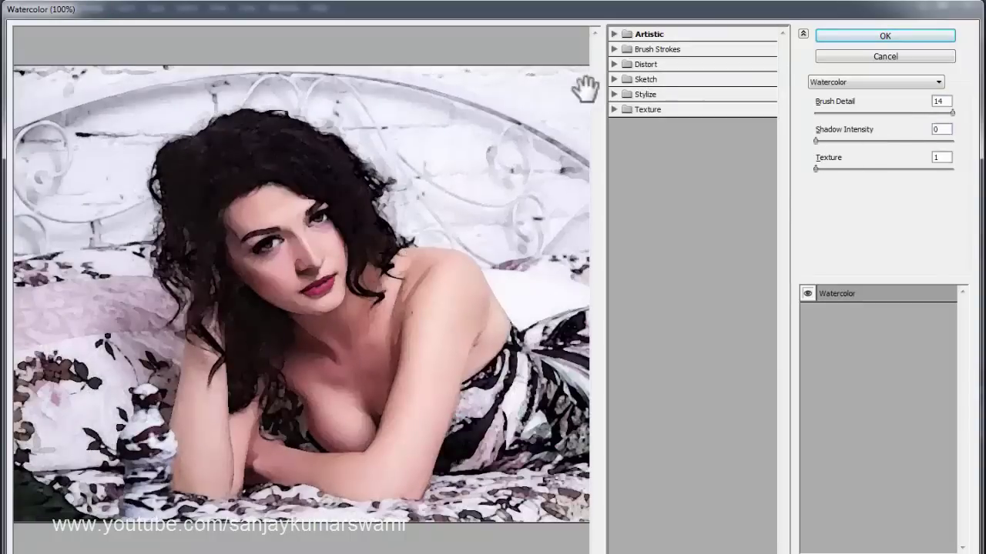
Preview the Brush Strokes effects Accented Edges, Angled Strokes, Crosshatch, Ink Outlines, Spatter, Sprayed Strokes and Dark Strokes on the portrait.
left_click(653, 51)
left_click(632, 69)
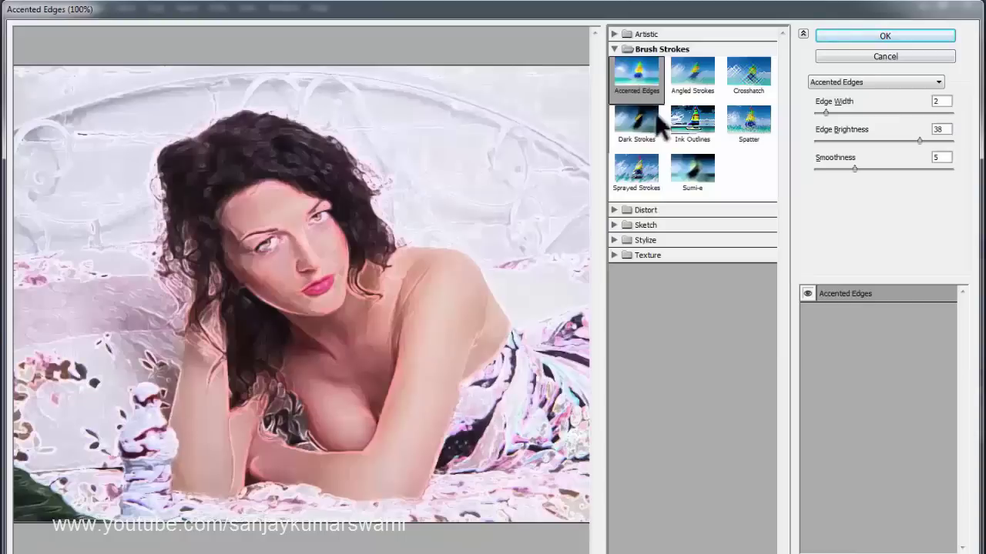
left_click(698, 79)
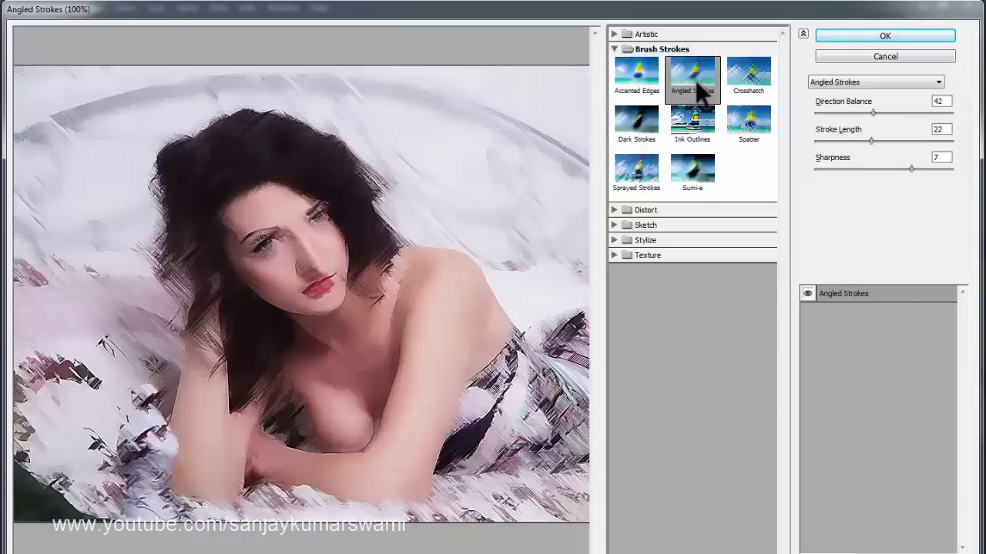
left_click(739, 77)
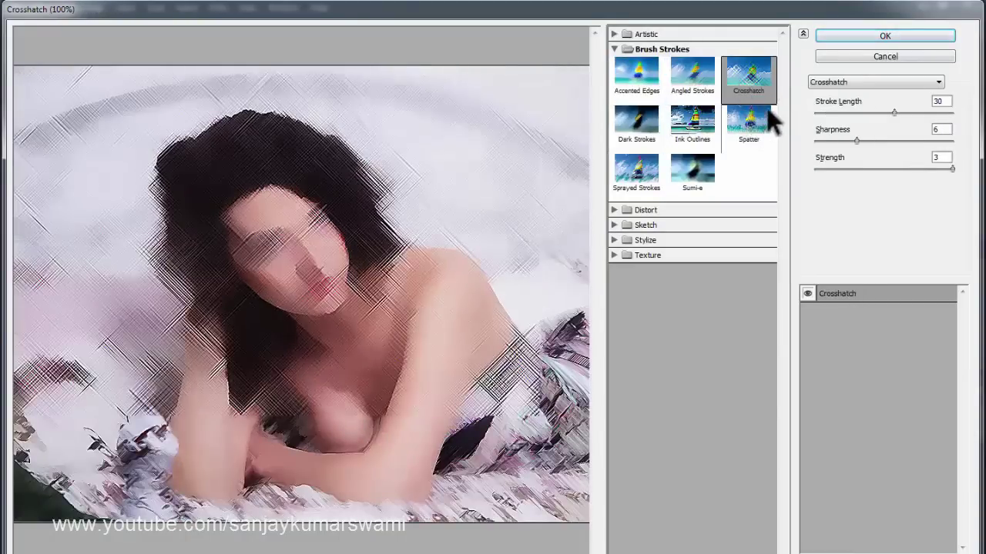
left_click(687, 83)
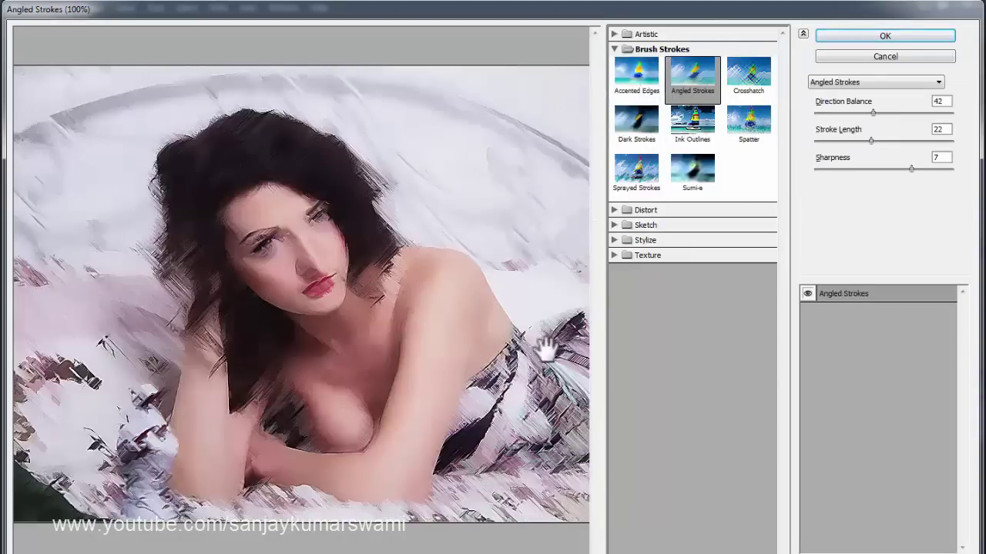
left_click(699, 125)
left_click(754, 131)
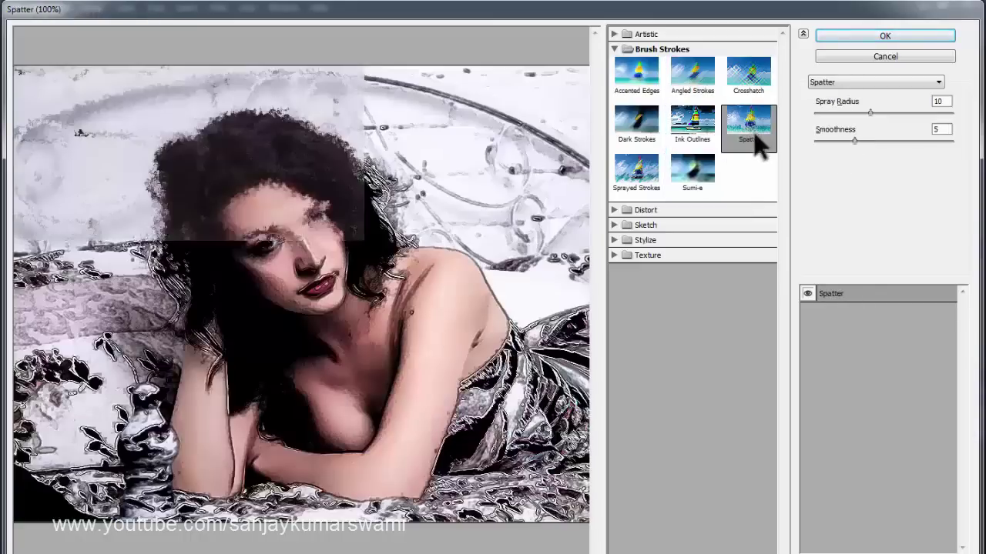
left_click(638, 171)
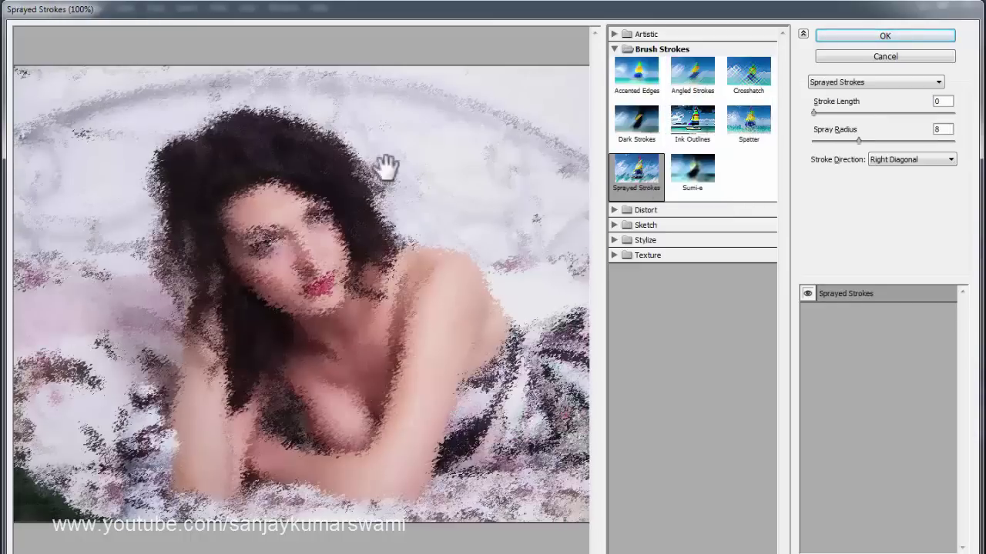
left_click(630, 126)
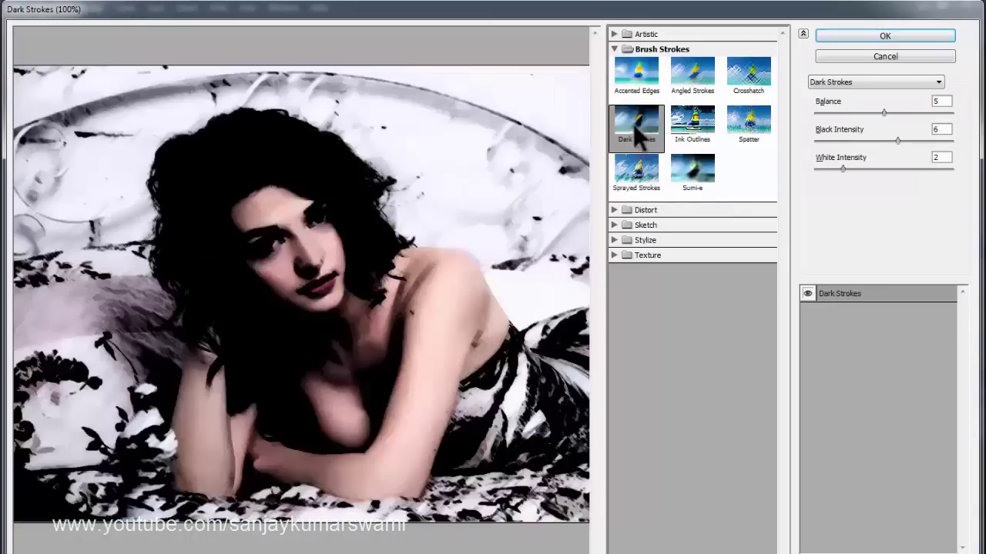
Try Accented Edges with the lowest smoothness, and preview Crosshatch again.
left_click(635, 80)
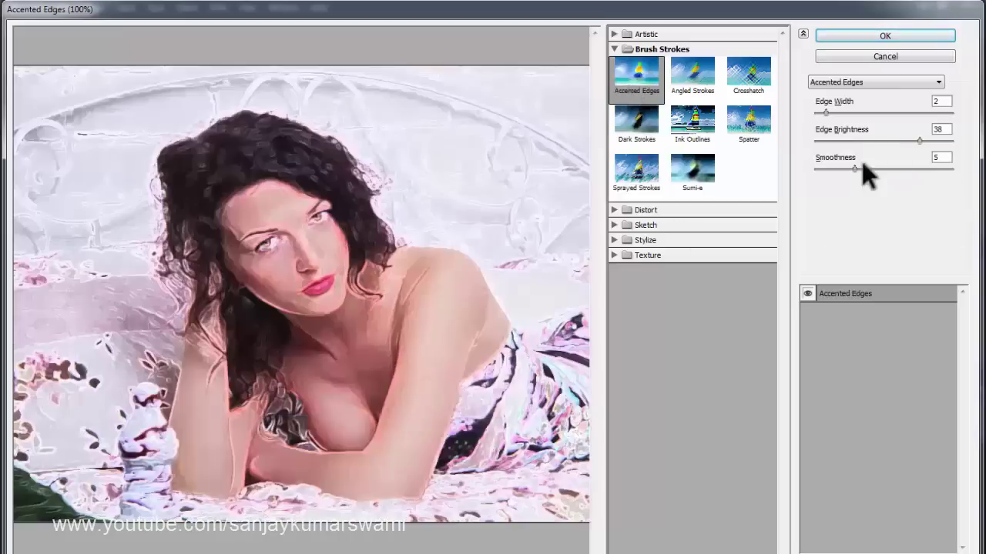
left_click_drag(856, 167, 812, 169)
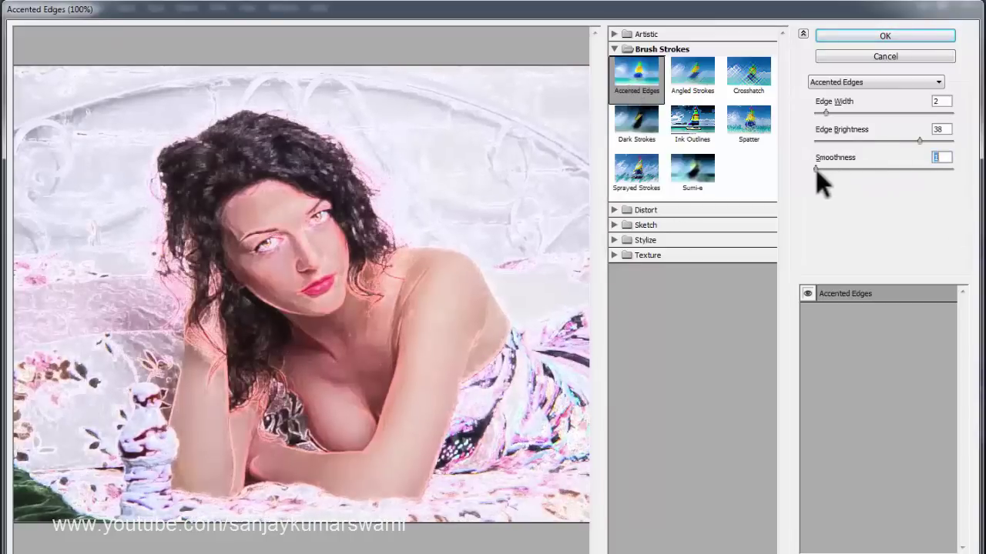
left_click(748, 73)
Replace the expanded Brush Strokes category with Distort and preview its Diffuse Glow, Glass and Ocean Ripple effects.
left_click(614, 209)
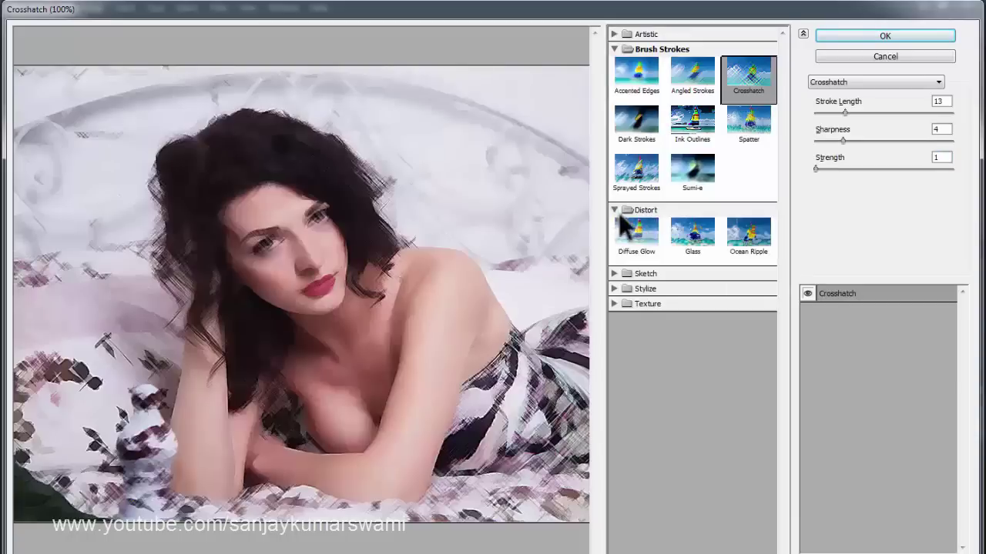
left_click(613, 47)
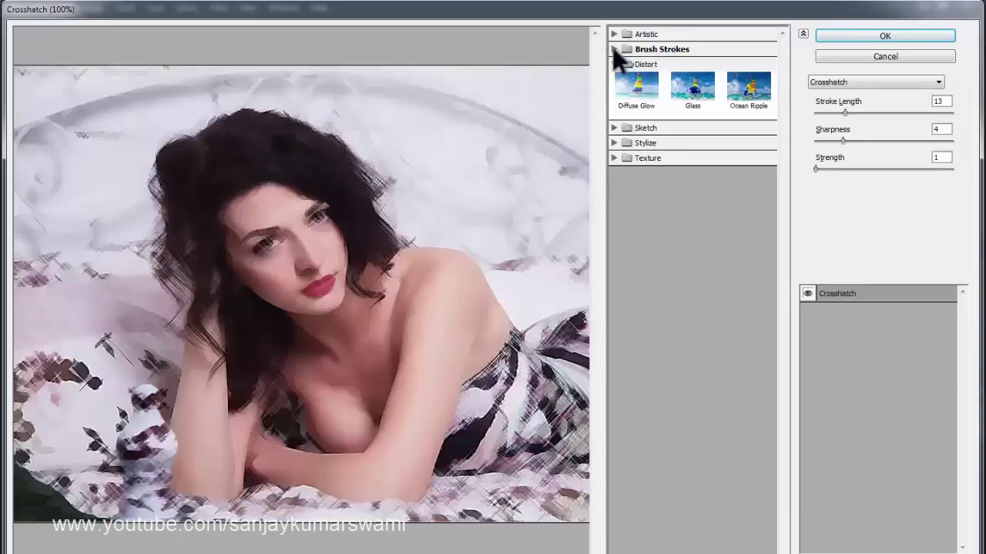
left_click(641, 89)
left_click(697, 87)
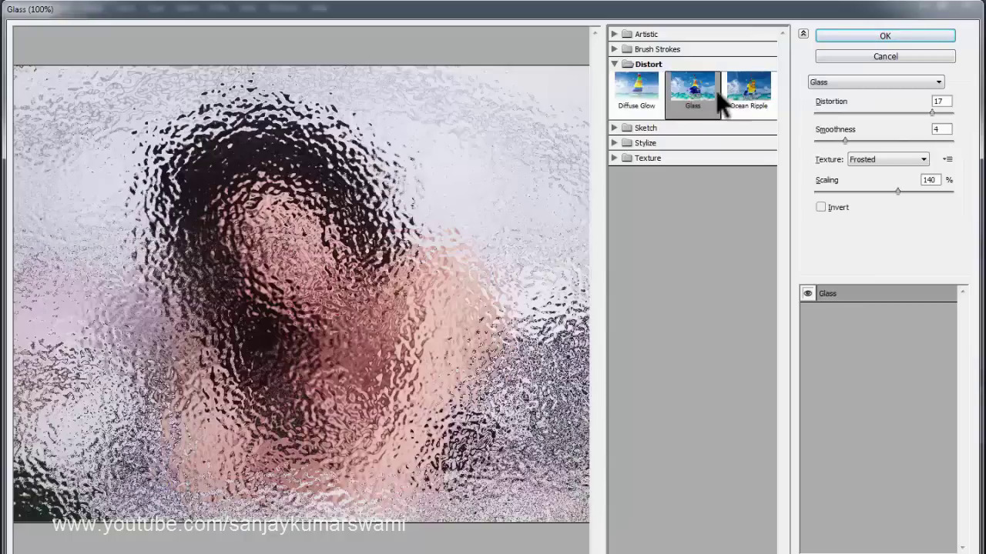
left_click(747, 104)
Try the Glass effect with distortion 2, and collapse the Distort category.
left_click(697, 94)
left_click_drag(860, 112, 828, 112)
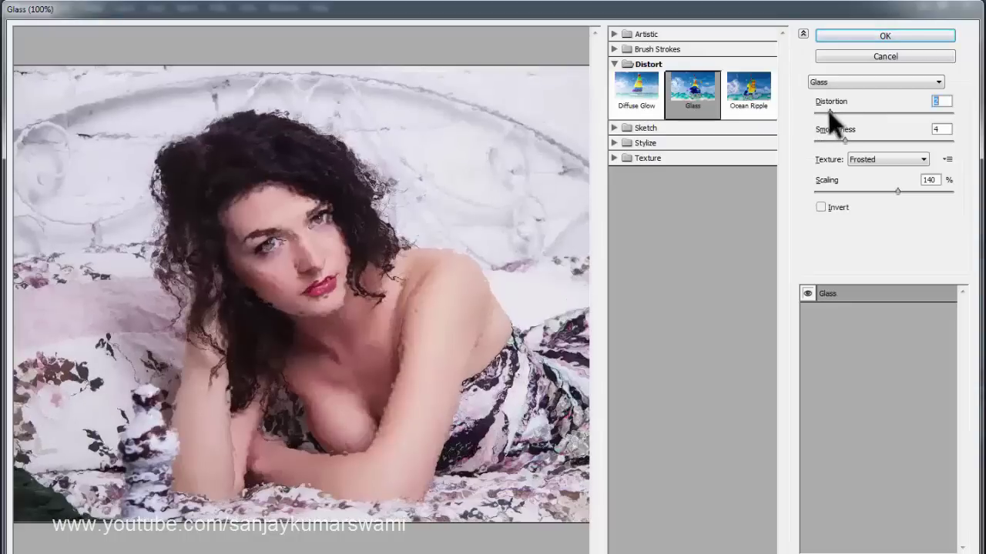
left_click(621, 65)
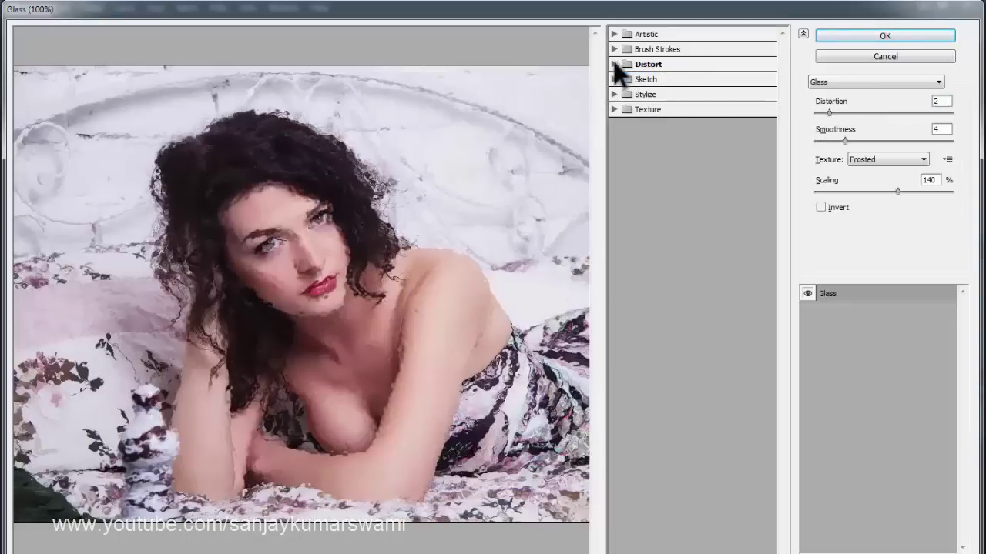
Preview the Sketch effects Bas Relief, Chalk & Charcoal, Charcoal, Graphic Pen, Conté Crayon and Chrome on the portrait.
left_click(616, 80)
left_click(631, 97)
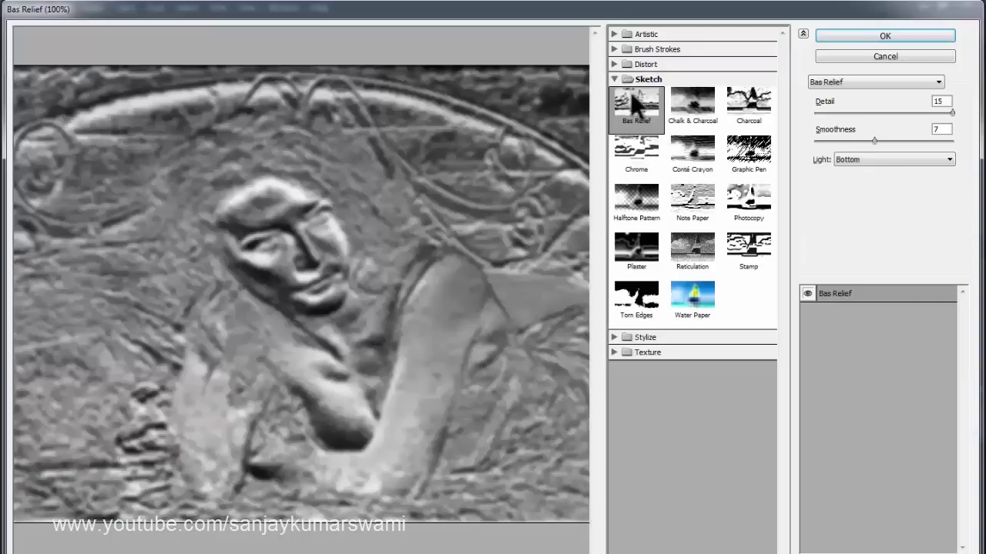
left_click(691, 104)
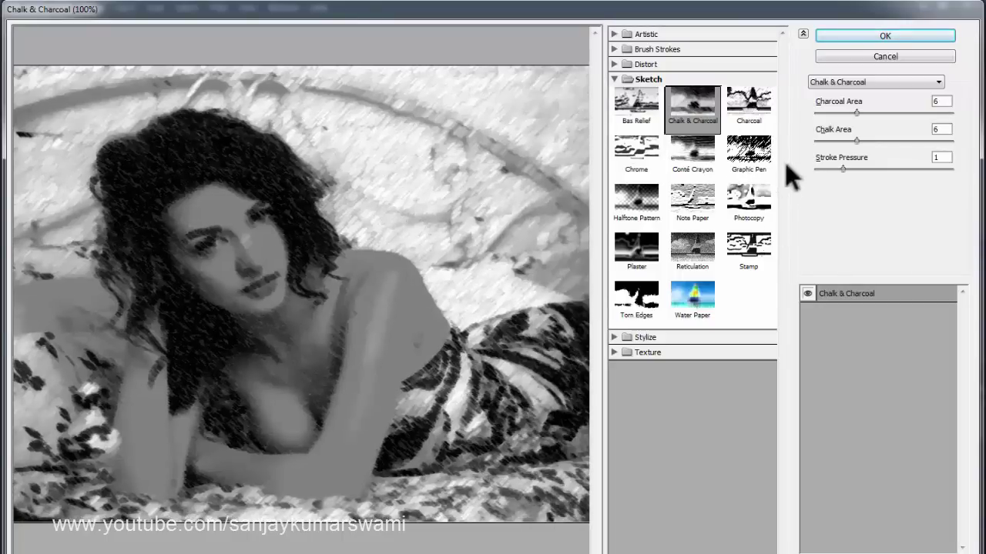
left_click(746, 122)
left_click(745, 163)
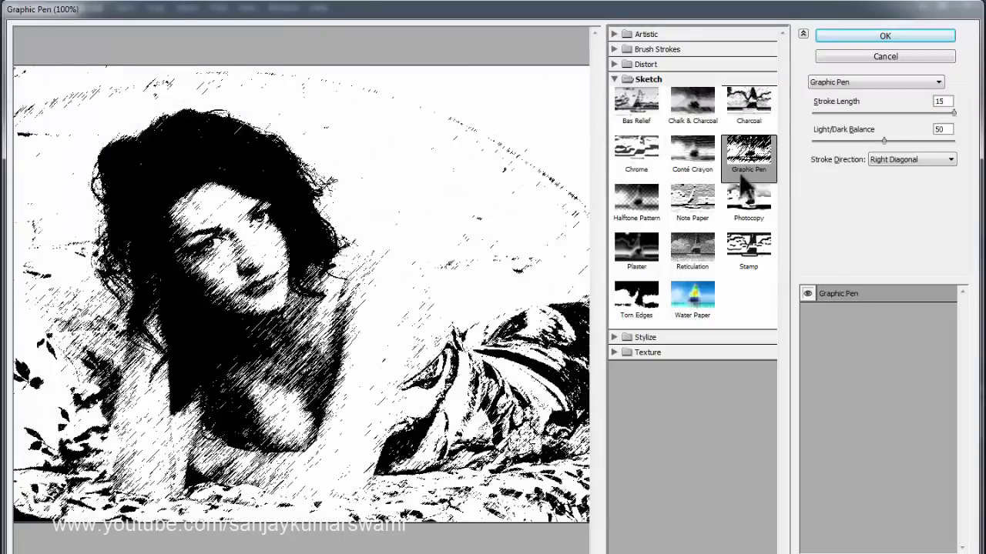
left_click(696, 171)
left_click(640, 164)
Try the Halftone Pattern sketch effect with size 1, contrast 6 and the Line pattern type.
left_click(647, 202)
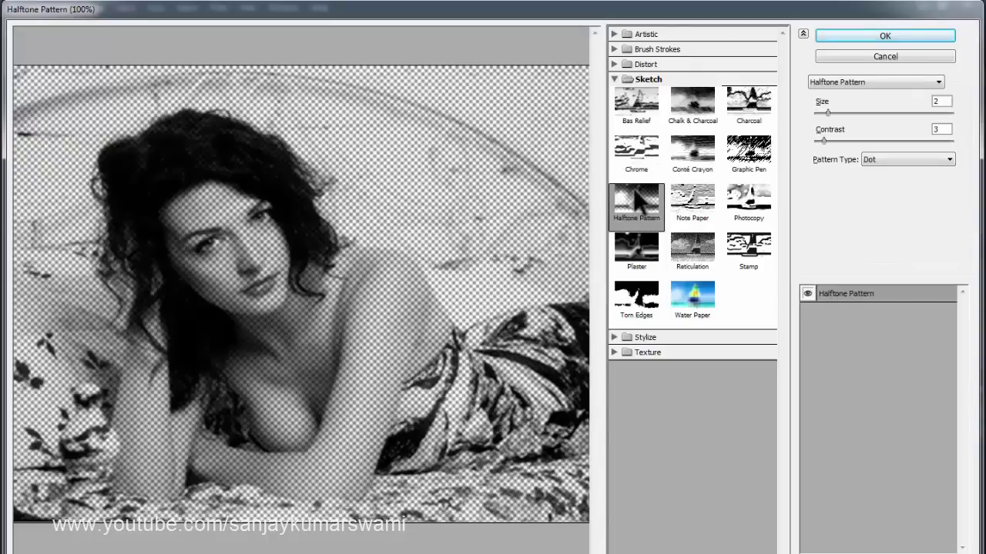
left_click_drag(828, 113, 831, 146)
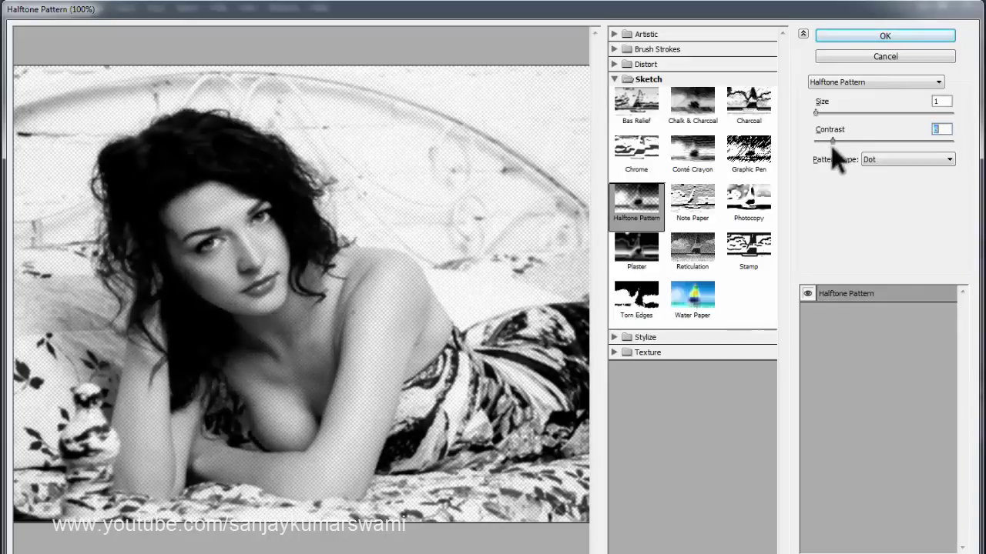
left_click(884, 159)
left_click(881, 191)
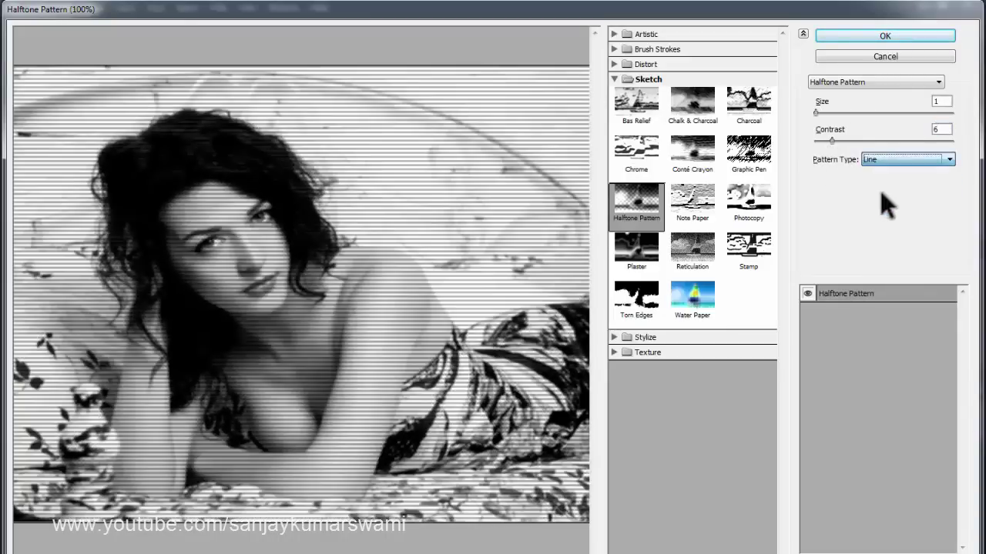
Compare the Circle, Dot and Line halftone pattern types, and apply the effect with the Dot pattern.
left_click(881, 161)
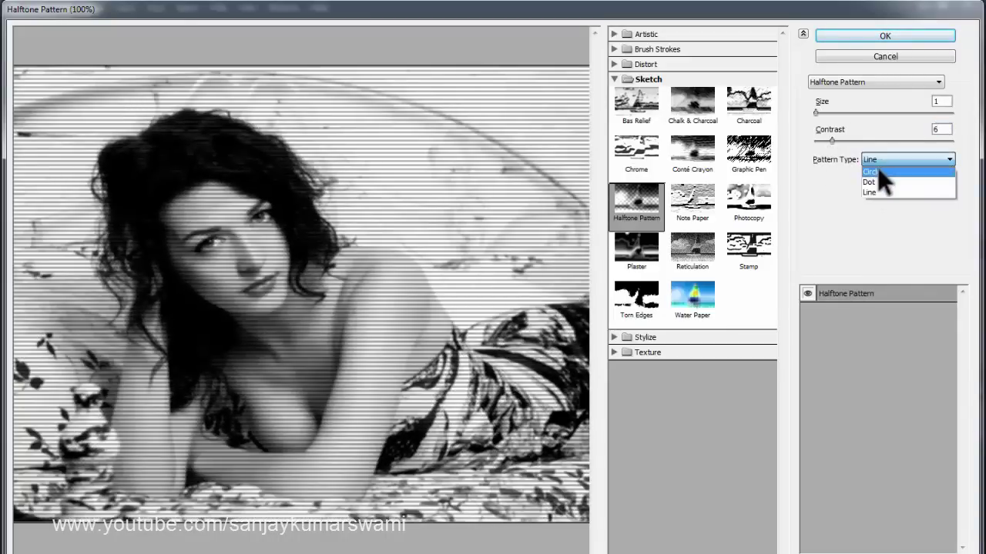
left_click(878, 167)
left_click(886, 160)
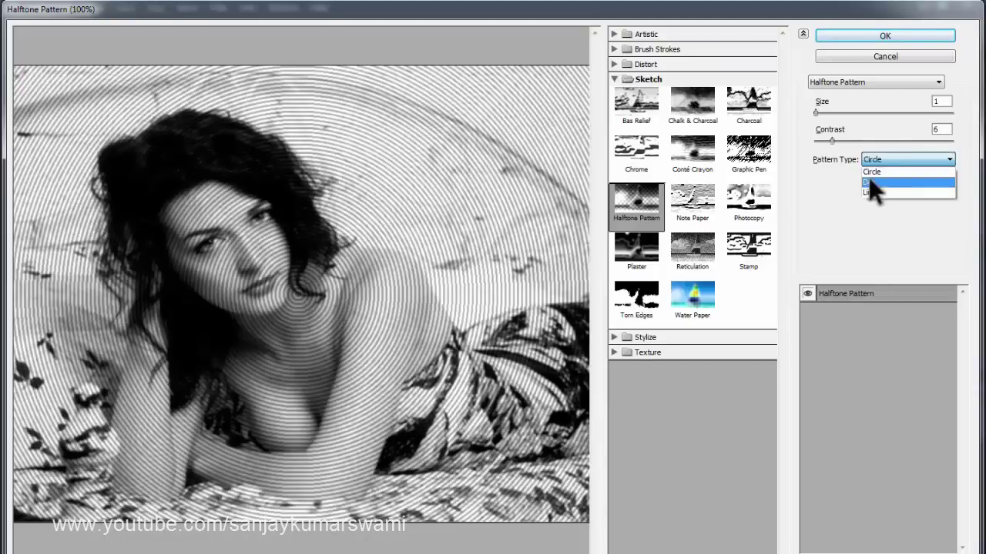
left_click(868, 177)
left_click(884, 159)
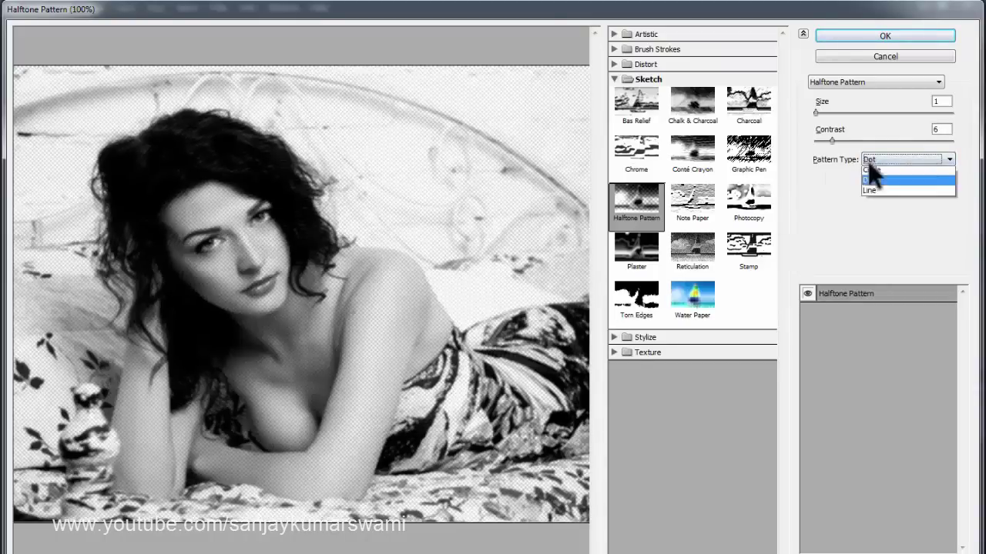
left_click(873, 193)
left_click(878, 159)
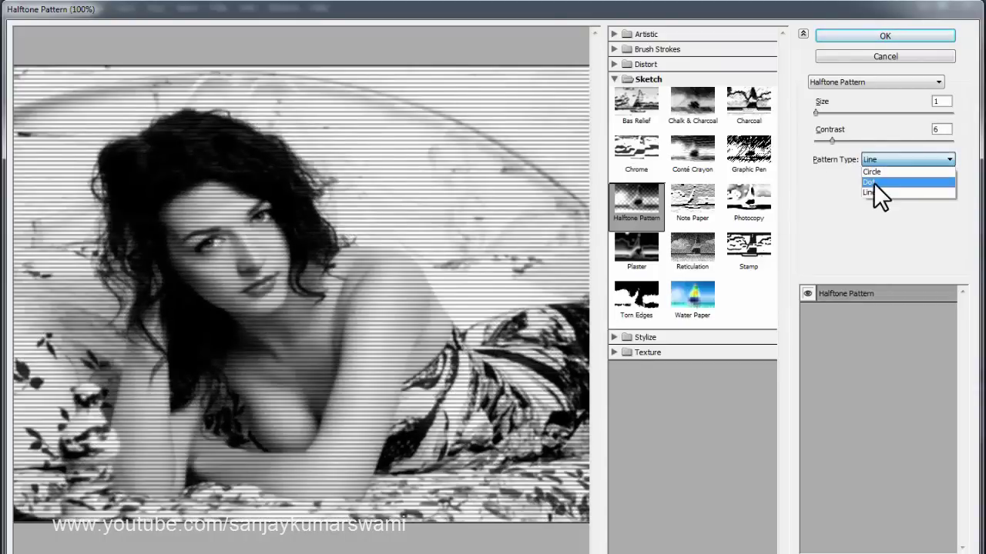
left_click(864, 177)
left_click(878, 38)
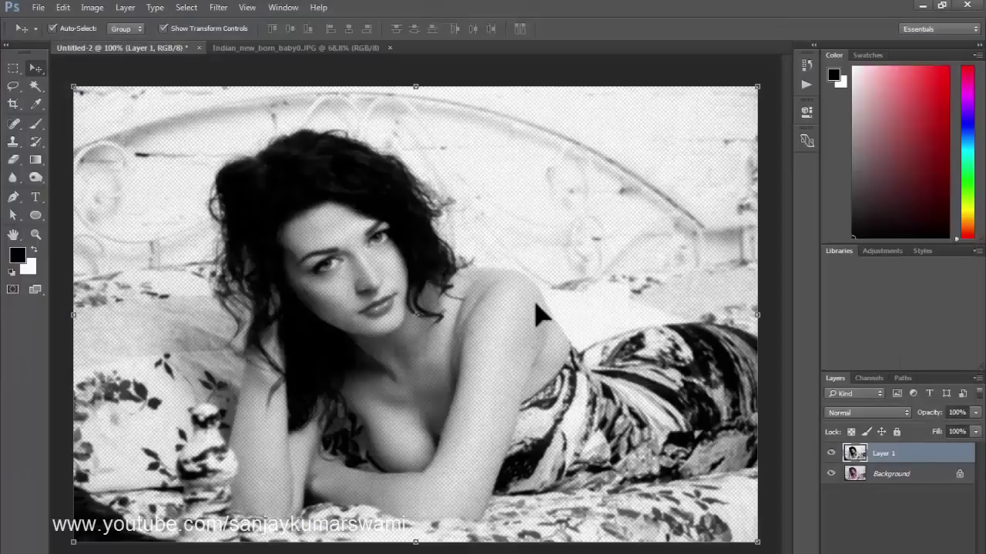
Blend the halftone layer with the photo below, trying Overlay and Soft Light modes.
right_click(409, 275, "ctrl")
left_click(431, 299)
left_click(837, 413)
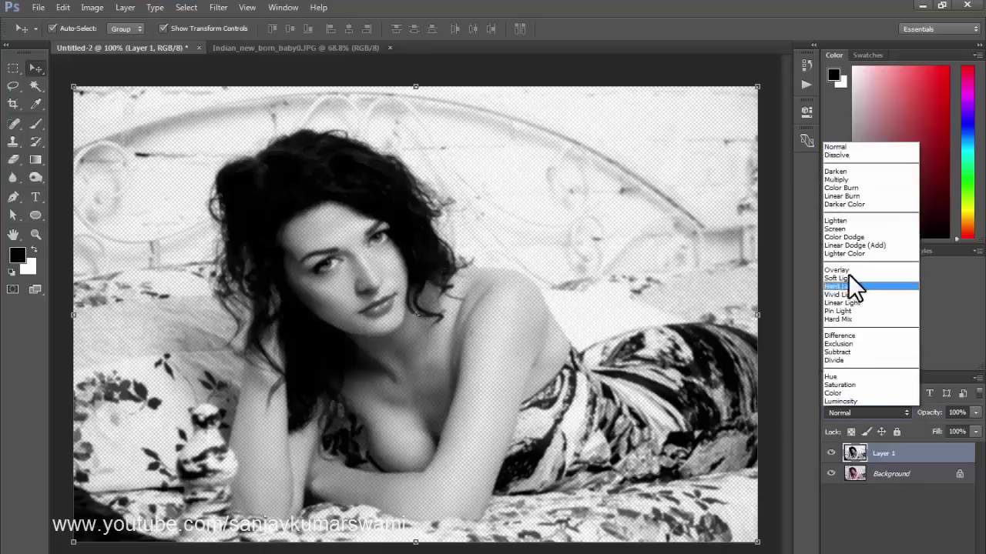
left_click(838, 270)
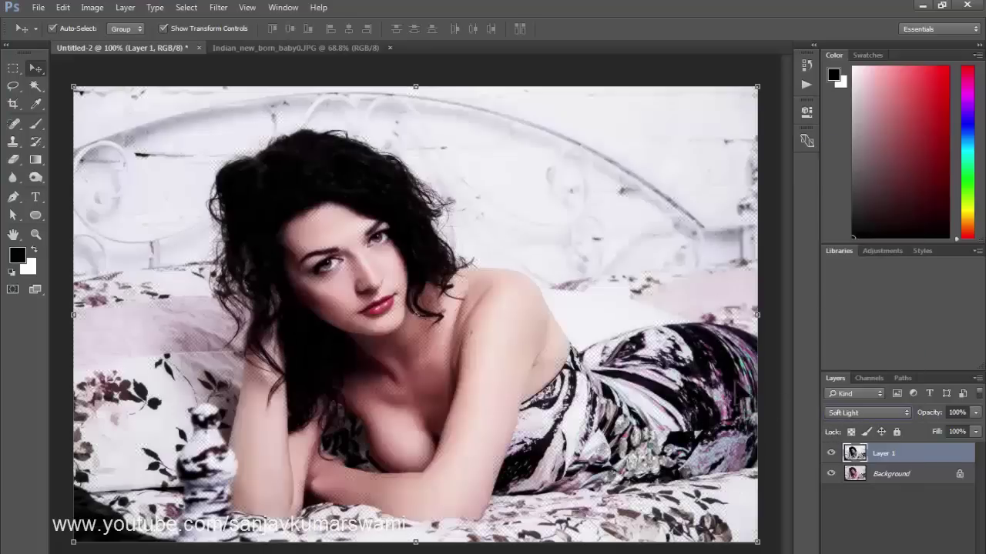
key("shift+plus")
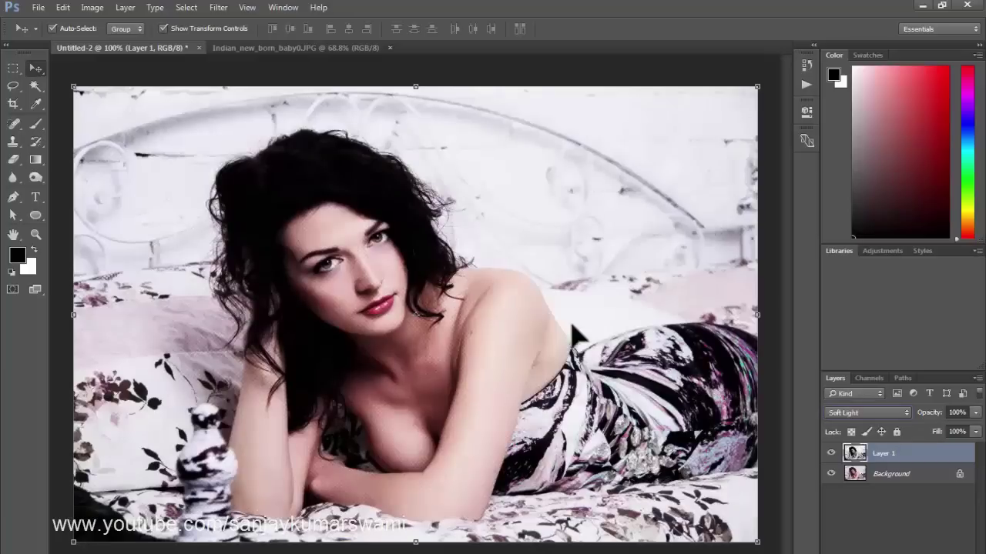
Examine the blended face up close, and undo the Soft Light blending and the halftone effect.
right_click(360, 270)
key("Escape")
left_click_drag(356, 279, 407, 316)
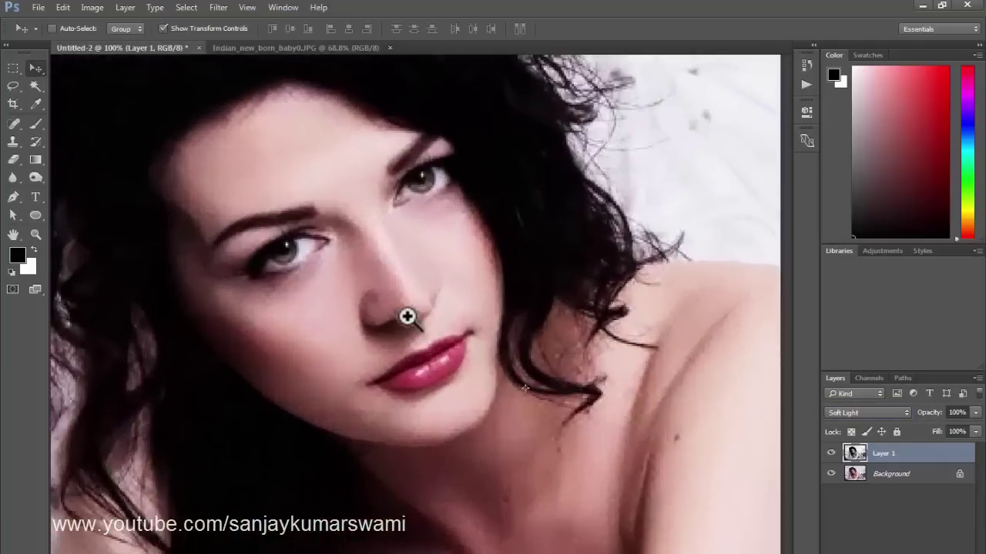
left_click(407, 317, "alt")
left_click(341, 298, "alt")
left_click(339, 306, "alt")
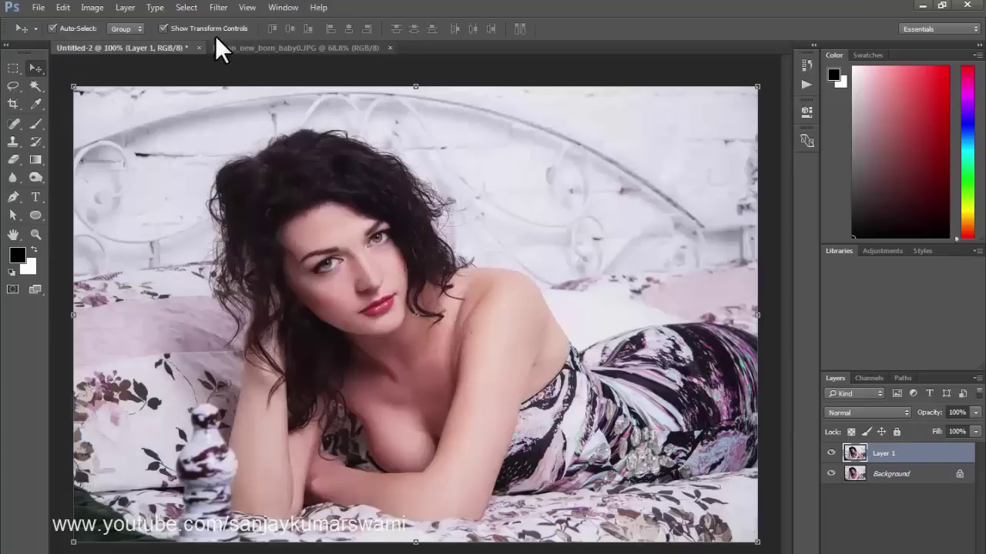
Apply the Filter Gallery's Note Paper effect to Layer 1 with image balance 21, graininess 20 and relief 0.
left_click(219, 9)
left_click(231, 59)
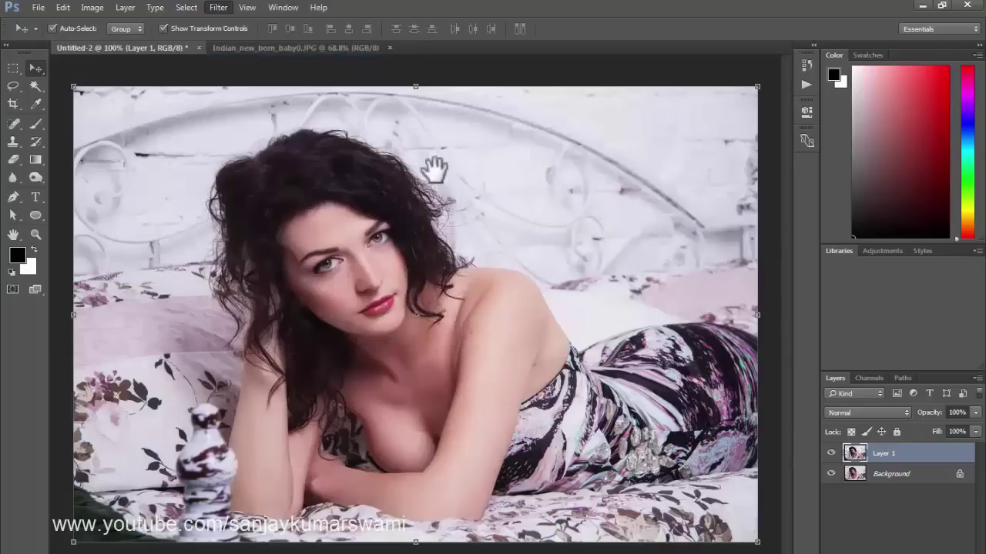
left_click(693, 204)
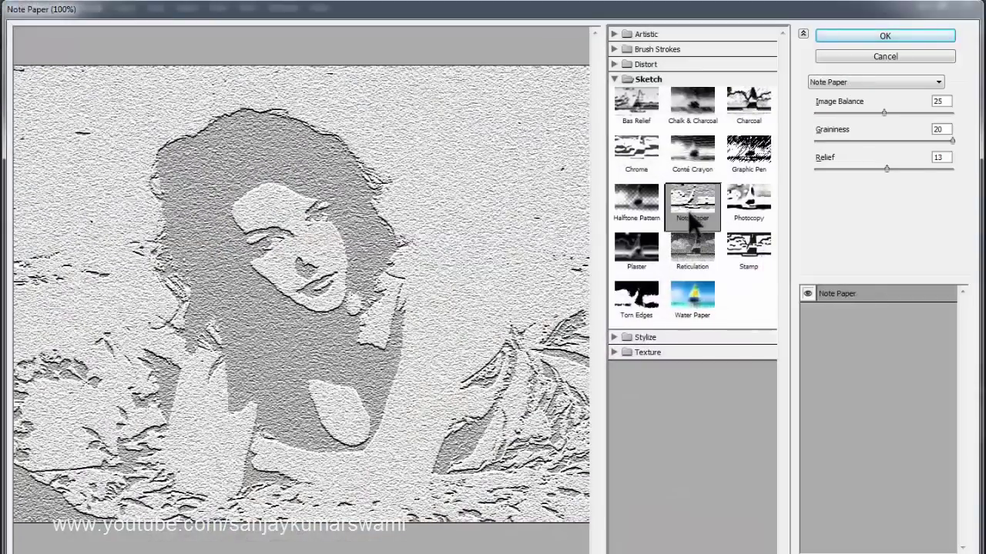
left_click_drag(886, 168, 787, 166)
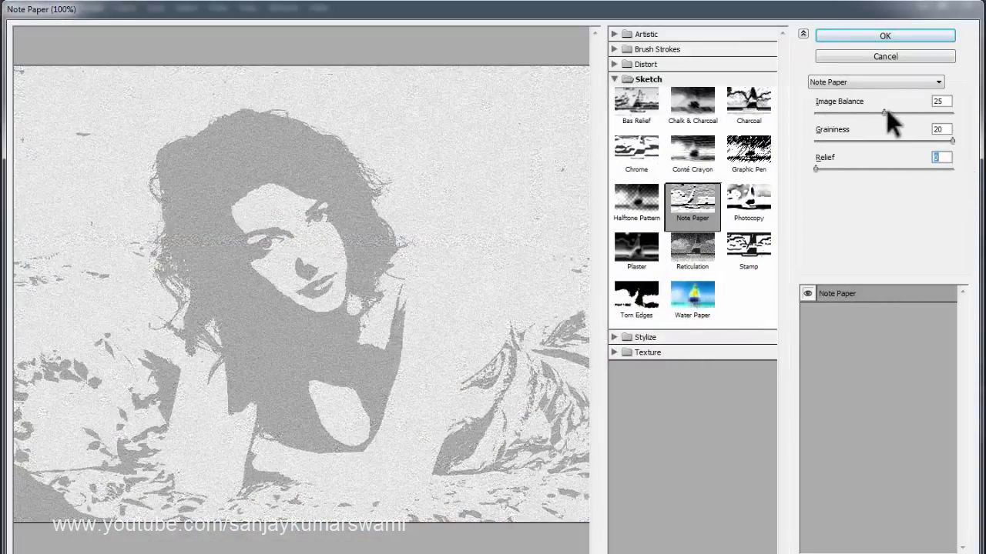
mouse_move(886, 109)
left_mouse_down()
mouse_move(928, 112)
mouse_move(850, 112)
mouse_move(870, 114)
left_mouse_up()
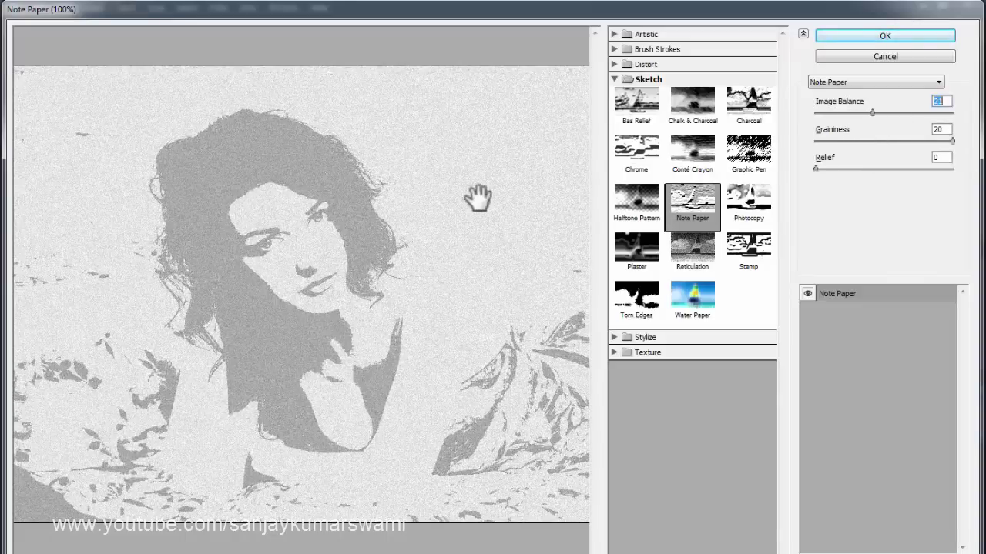
left_click(859, 35)
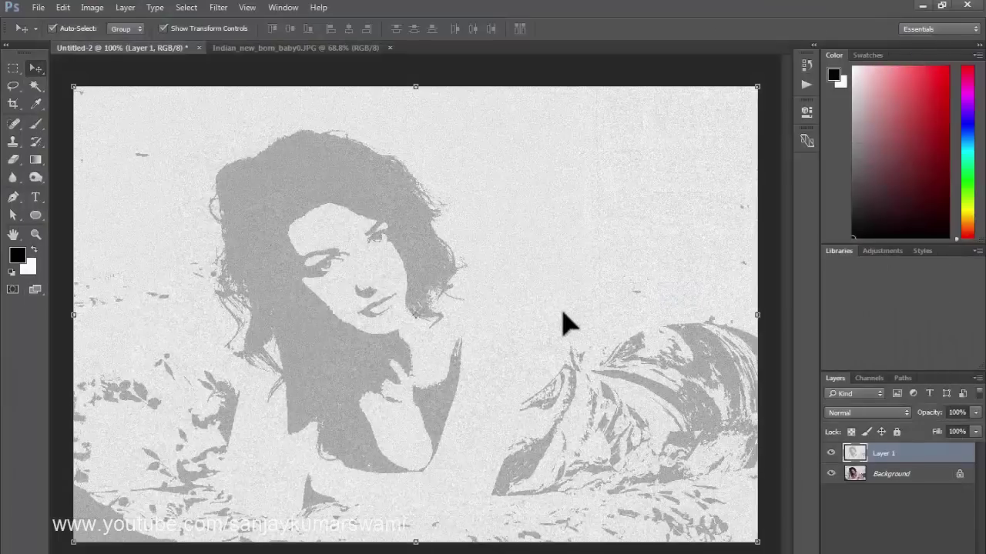
Try a Levels adjustment on the Note Paper result with the black input level raised to about 148.
key("ctrl+l")
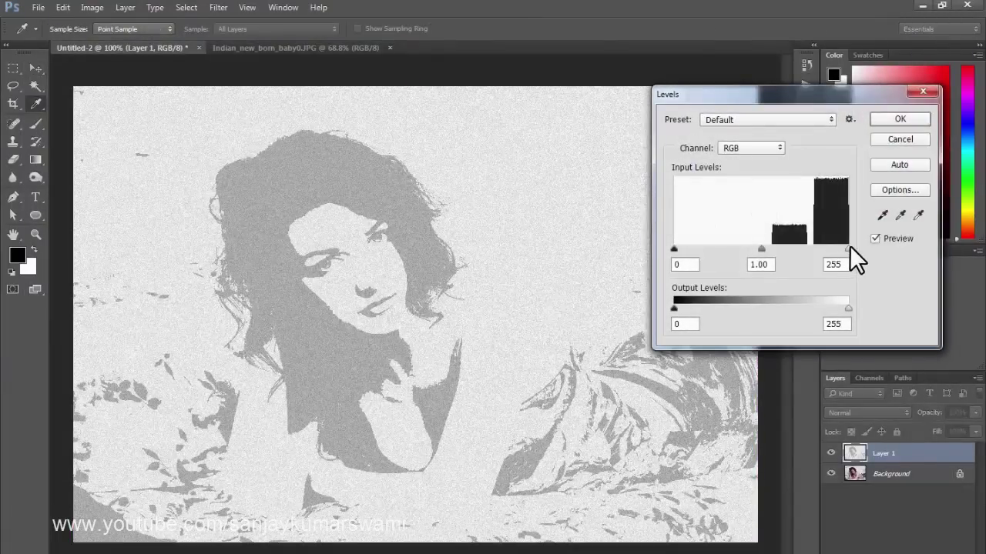
left_click_drag(674, 248, 776, 247)
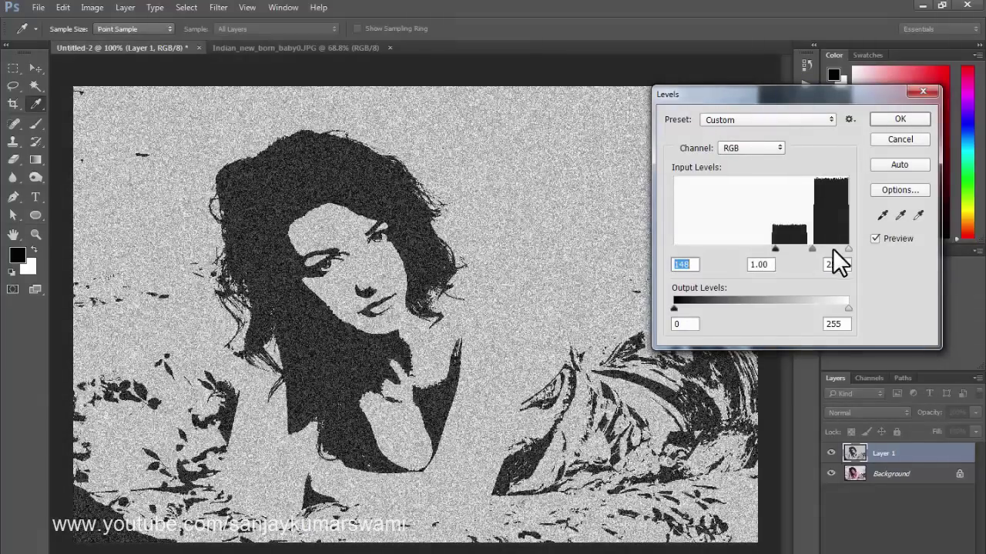
mouse_move(848, 251)
left_mouse_down()
mouse_move(791, 249)
mouse_move(848, 249)
left_mouse_up()
left_click_drag(777, 248, 785, 249)
left_click(893, 140)
key("v")
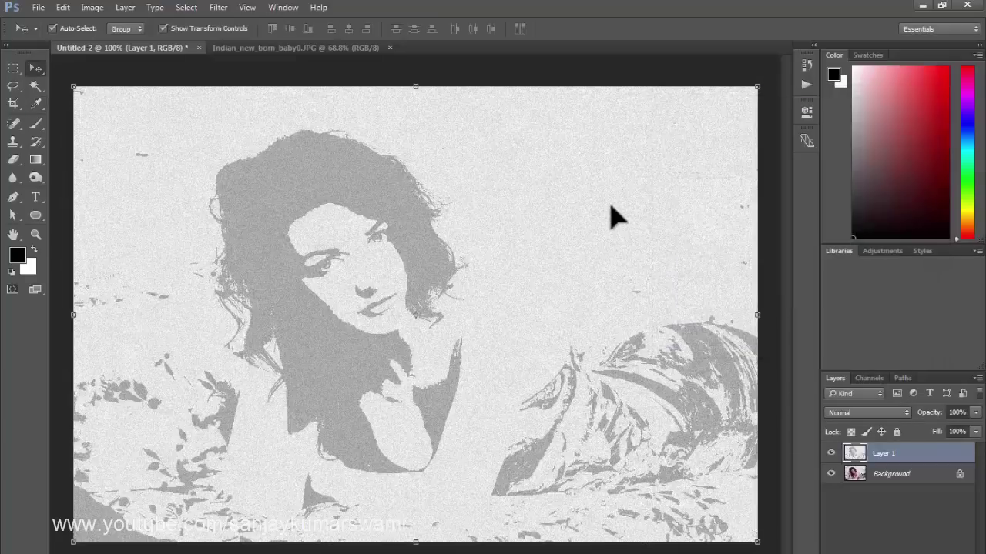
Compare the Note Paper image with and without the Levels adjustment, and revert the layer to the original photo.
key("ctrl")
key("ctrl+z")
key("ctrl+z")
key("ctrl+z")
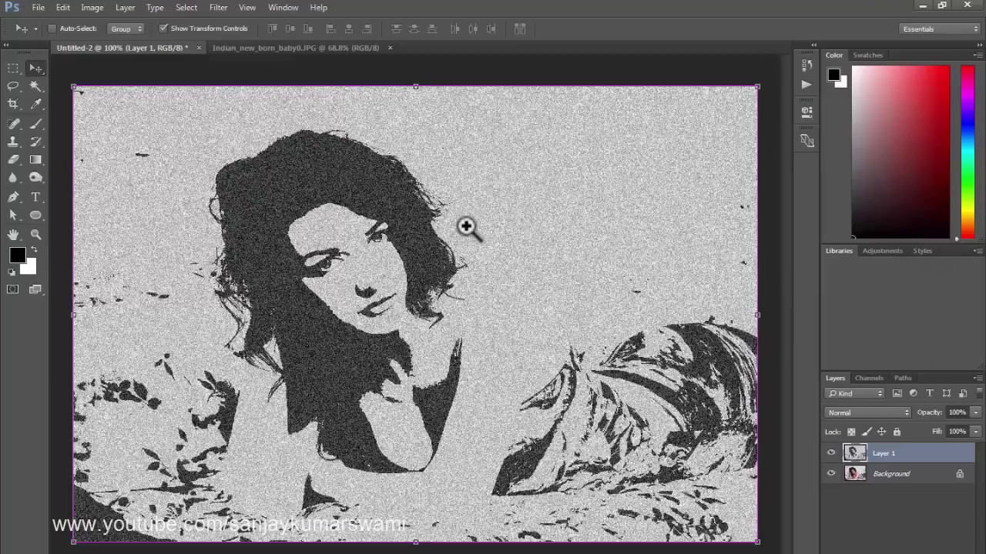
left_click_drag(468, 223, 435, 316)
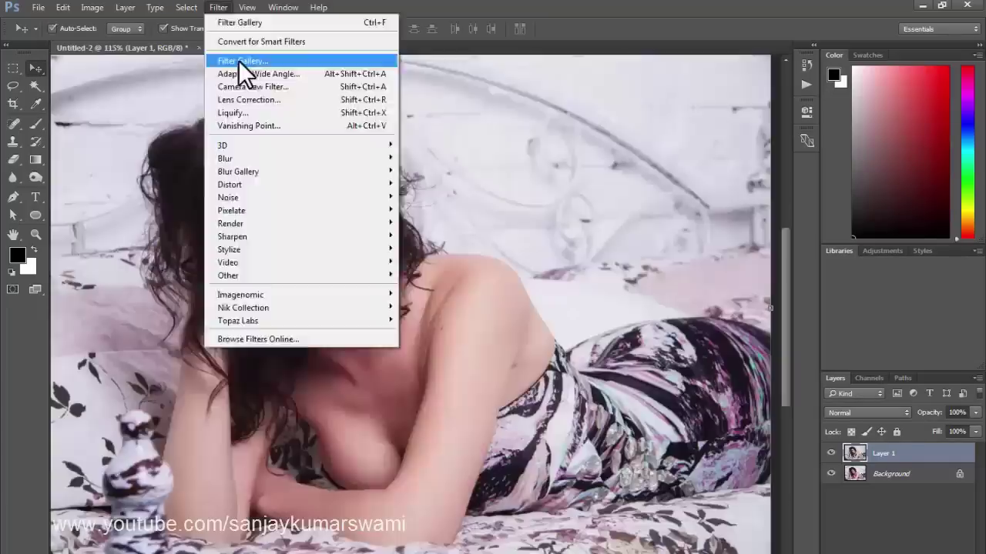
Reopen the Filter Gallery and try the Photocopy effect with detail 3 and an adjusted darkness.
left_click(238, 60)
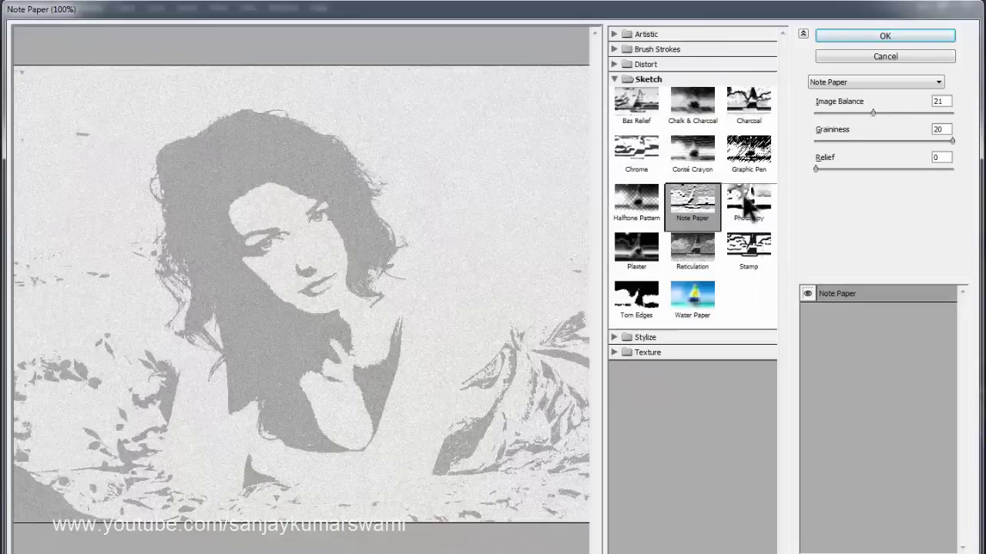
left_click(747, 208)
left_click_drag(852, 113, 903, 136)
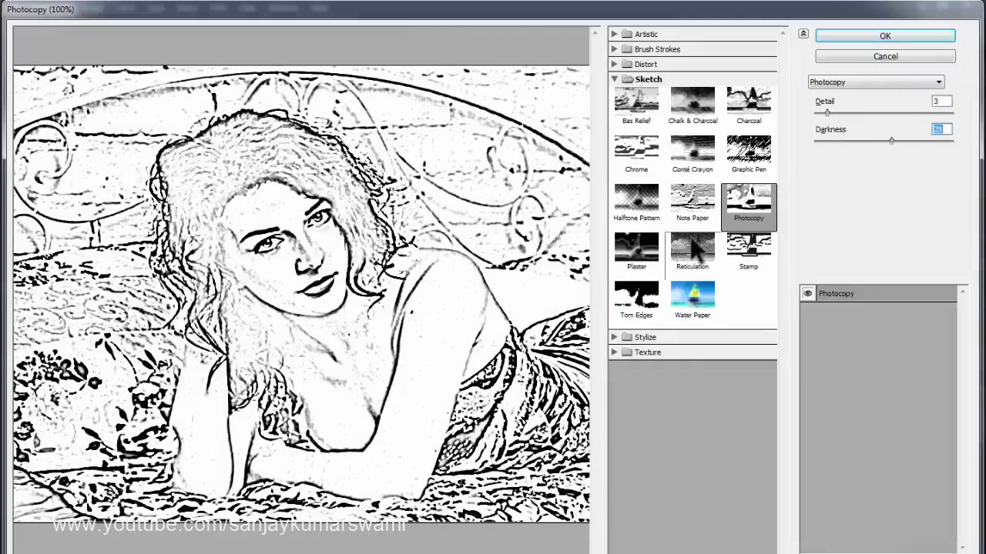
Preview the Sketch effects Plaster, Torn Edges, Water Paper and Stamp on the portrait.
left_click(655, 248)
left_click(730, 254)
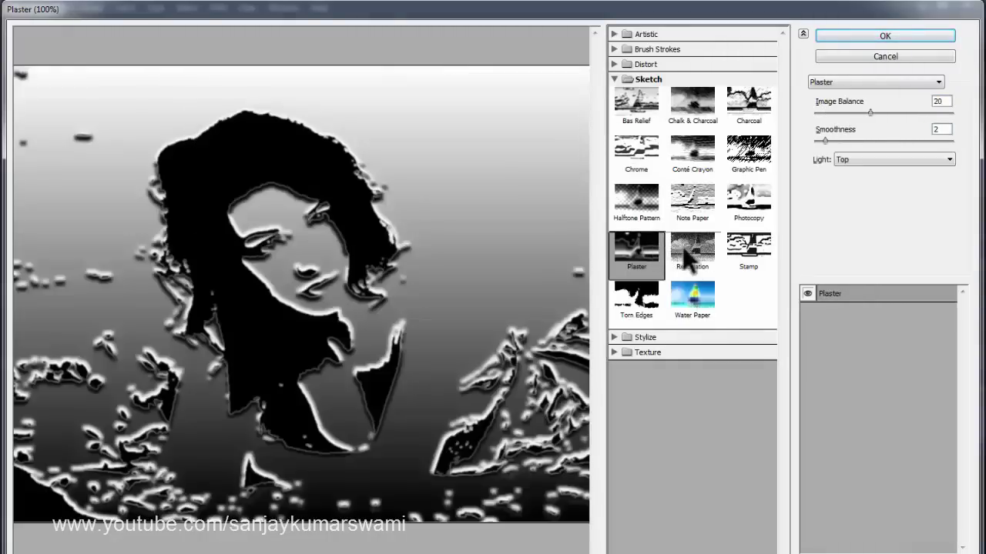
left_click(649, 308)
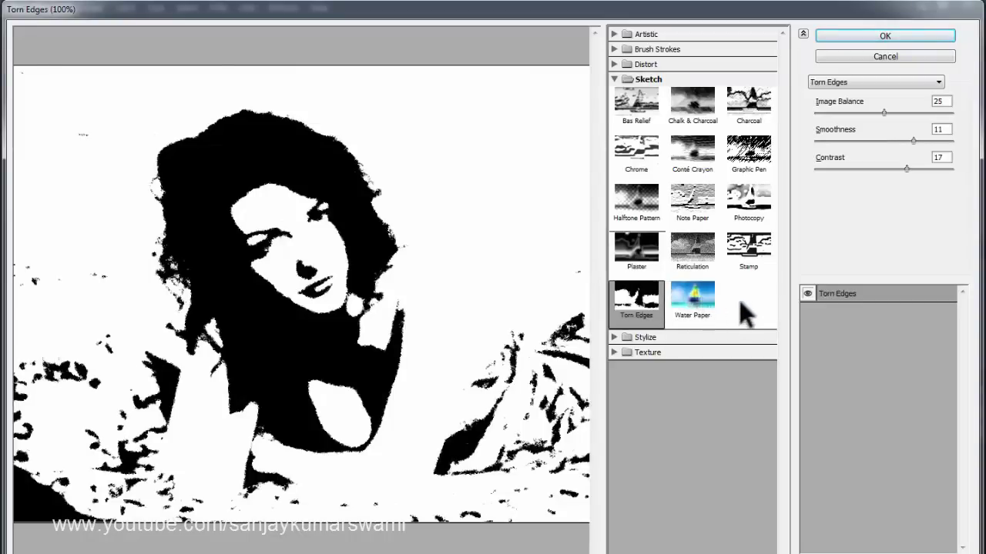
left_click(697, 300)
left_click(736, 253)
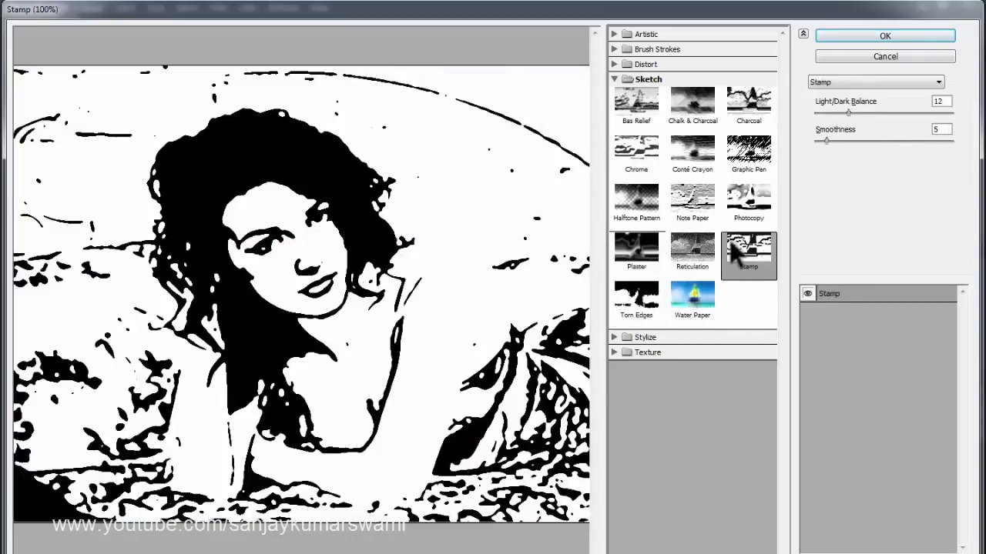
Try the Stamp effect with light/dark balance 16 and smoothness 1, examining the portrait at several magnifications.
left_click_drag(385, 213, 310, 255)
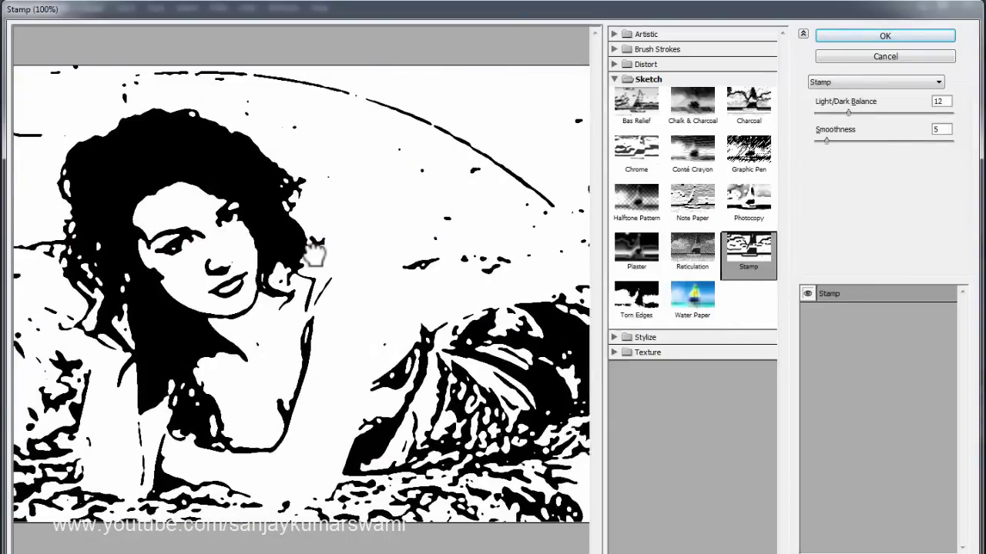
left_click(280, 247, "ctrl")
left_click(279, 247, "ctrl")
left_click(276, 263, "alt")
left_click(276, 262, "alt")
left_click(276, 263, "alt")
left_click(276, 263, "alt")
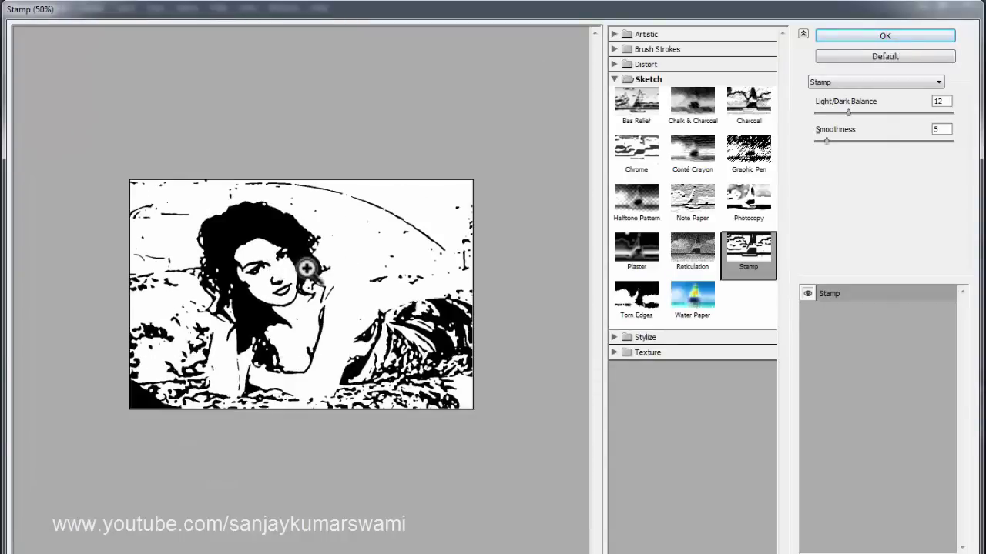
left_click(306, 266, "ctrl")
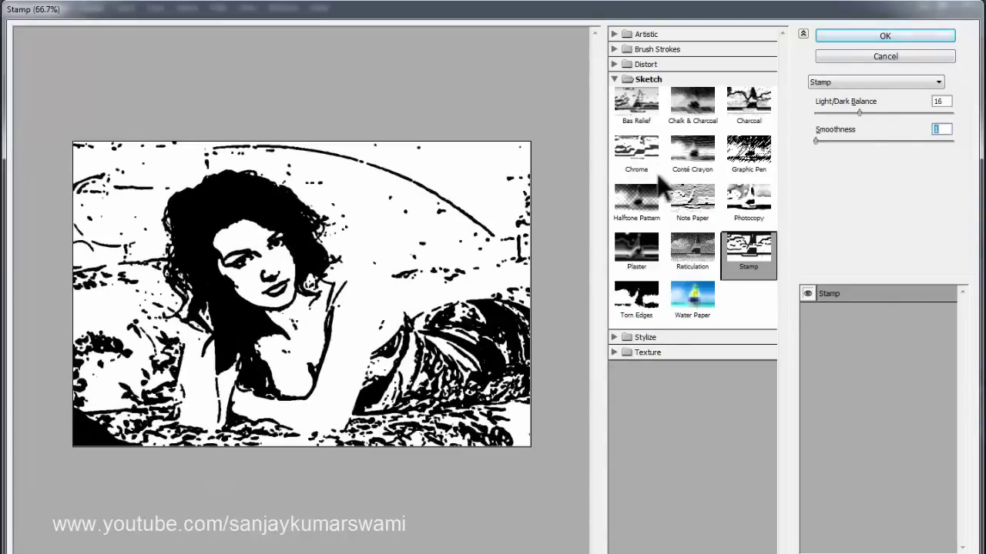
left_click(347, 257, "ctrl")
left_click_drag(228, 292, 293, 288)
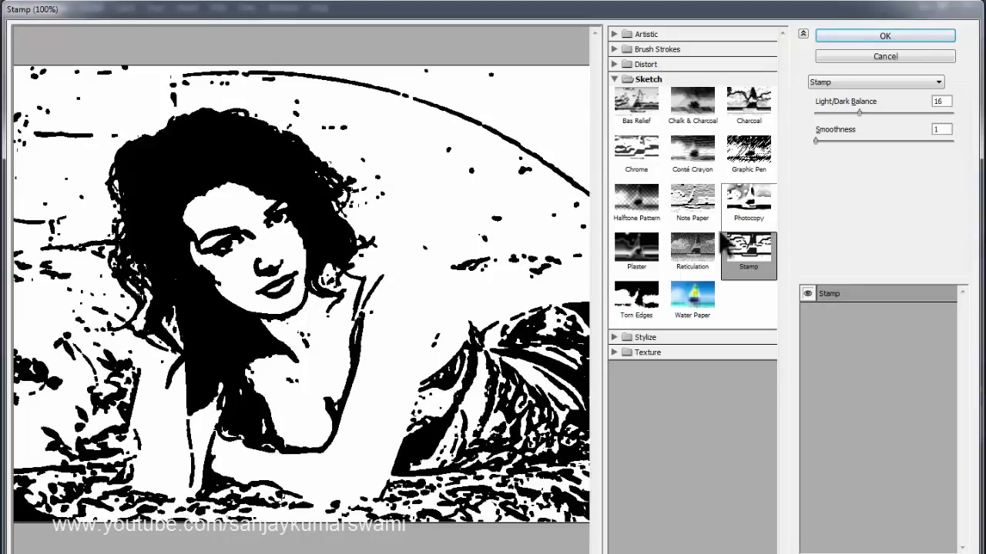
Replace the expanded Sketch category with Stylize and preview its Glowing Edges effect.
left_click(617, 79)
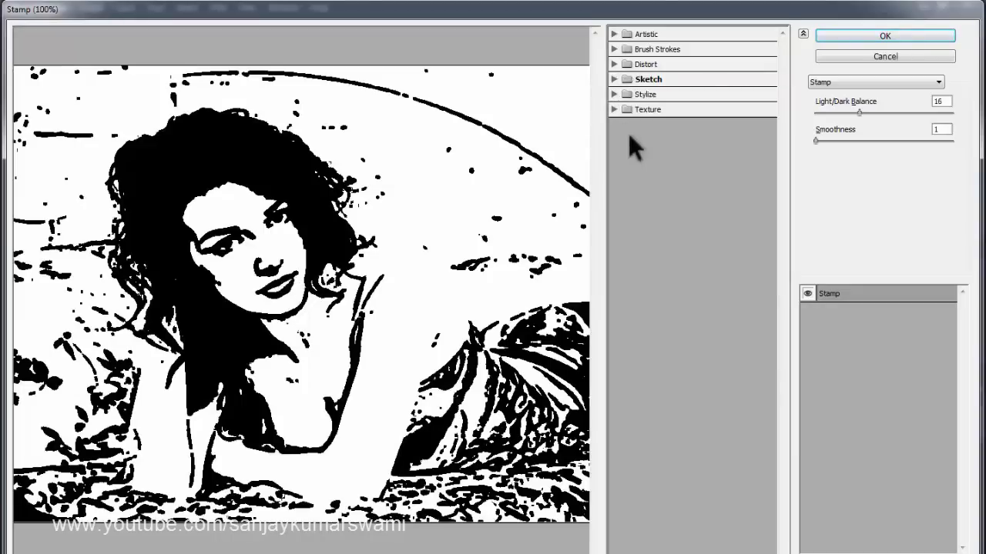
left_click(615, 93)
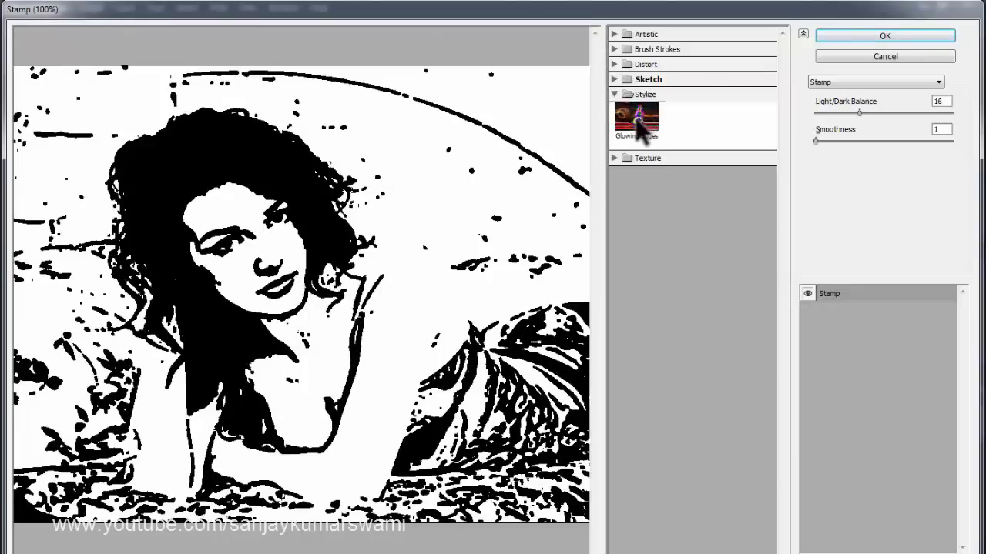
left_click(636, 127)
left_click_drag(248, 198, 378, 248)
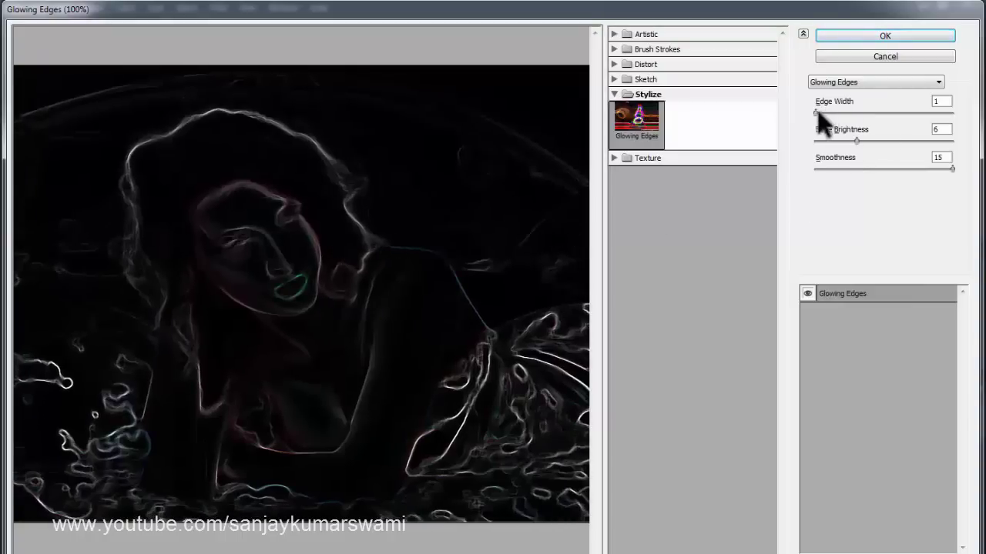
Apply the Glowing Edges effect to the duplicated portrait layer with edge width 2, edge brightness 5 and smoothness 7.
left_click_drag(818, 113, 872, 169)
key("ctrl")
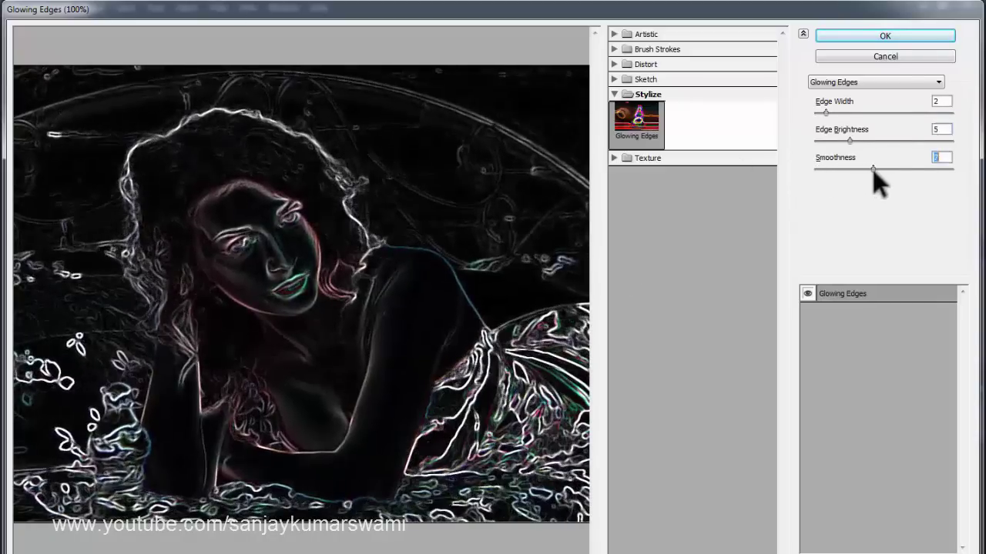
left_click(884, 36)
scroll(462, 284, "down", 2)
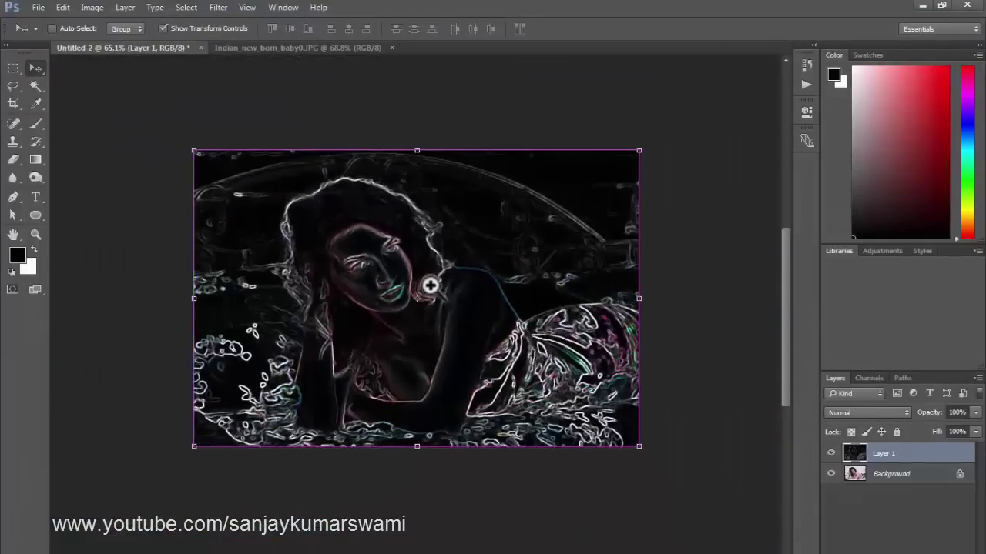
Set the filtered layer's blending mode to Soft Light and examine the blended portrait up close and as a whole.
left_click(878, 412)
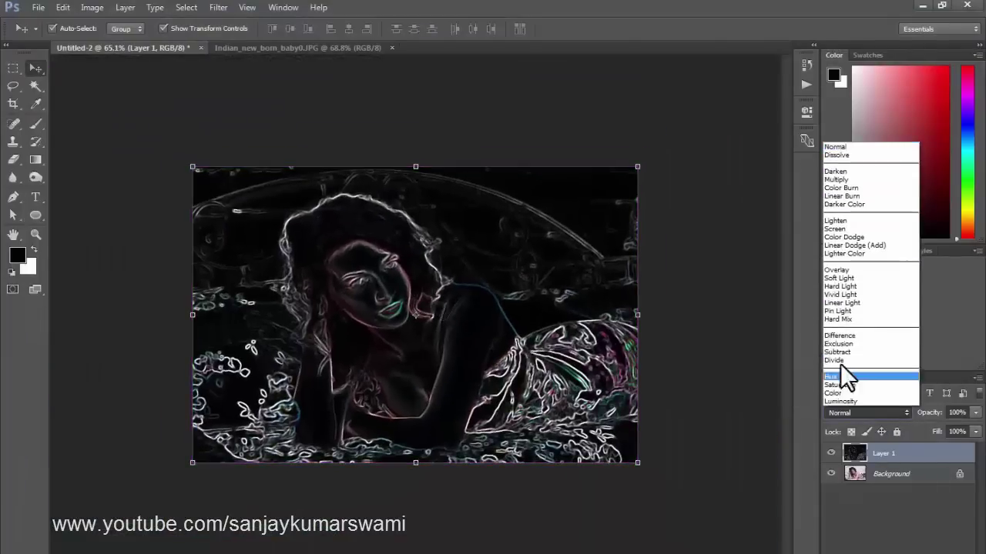
left_click(841, 276)
scroll(423, 324, "up", 5)
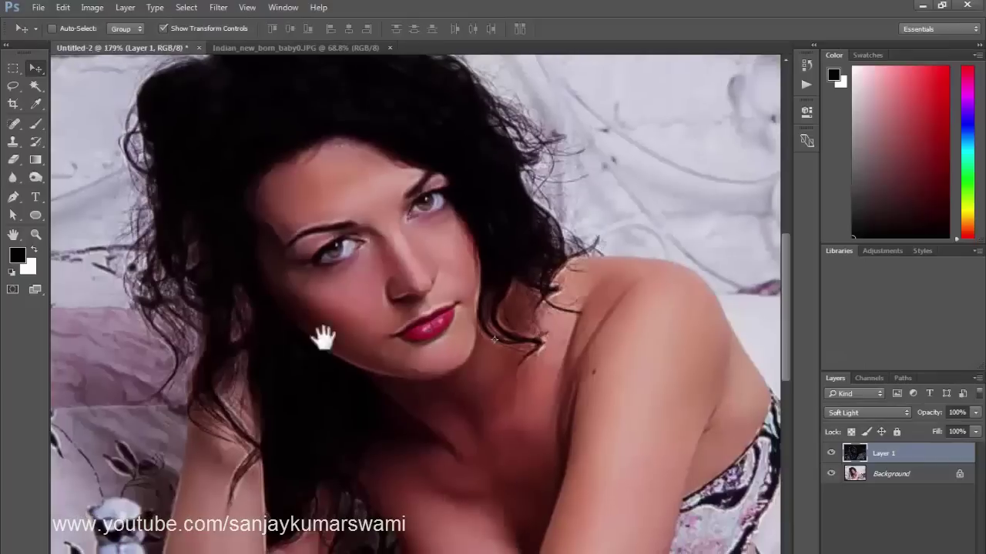
left_click_drag(374, 396, 330, 392)
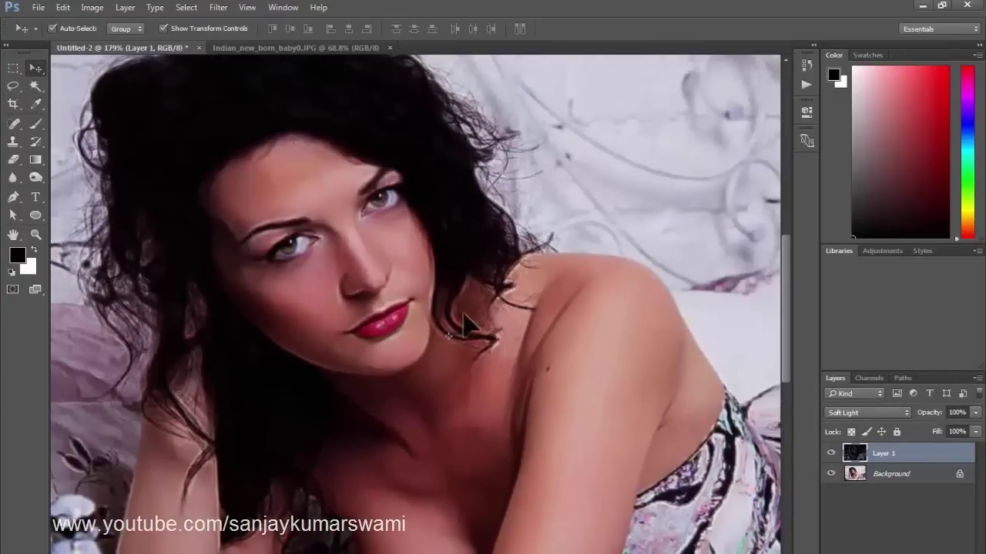
scroll(431, 308, "down", 5)
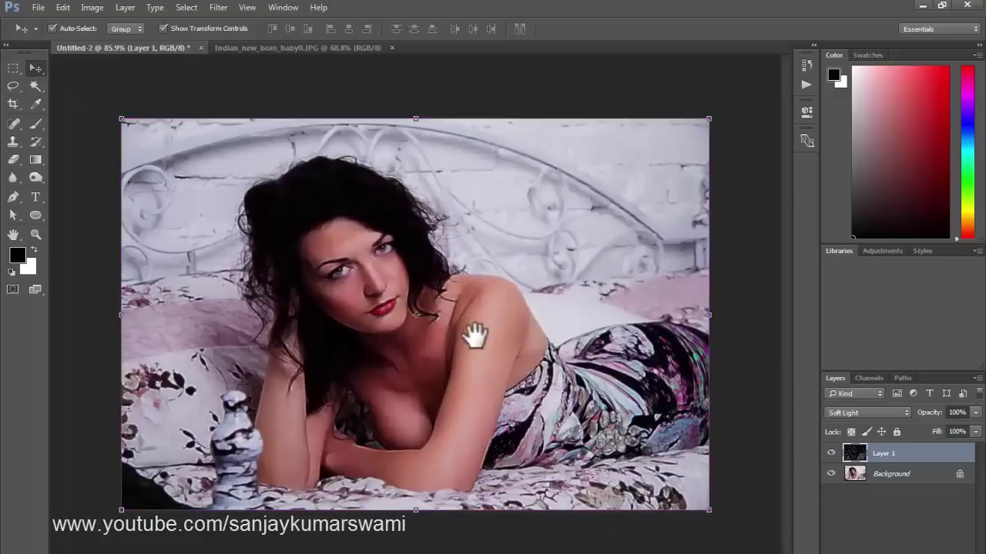
key("e")
scroll(478, 390, "up", 3)
key("v")
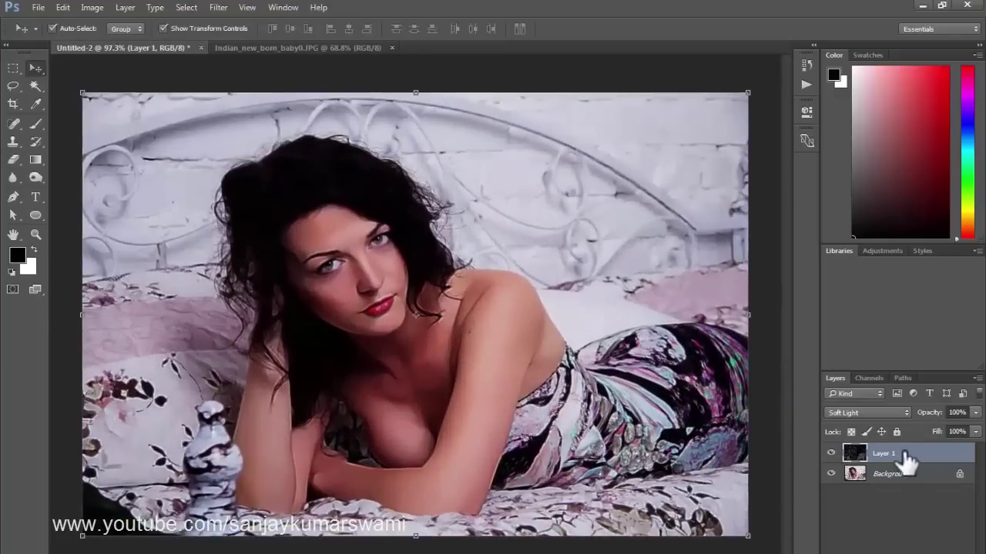
Undo the Soft Light blending and the Glowing Edges effect, and reopen the Filter Gallery on the duplicated layer.
key("ctrl+alt+z")
key("ctrl+alt+z")
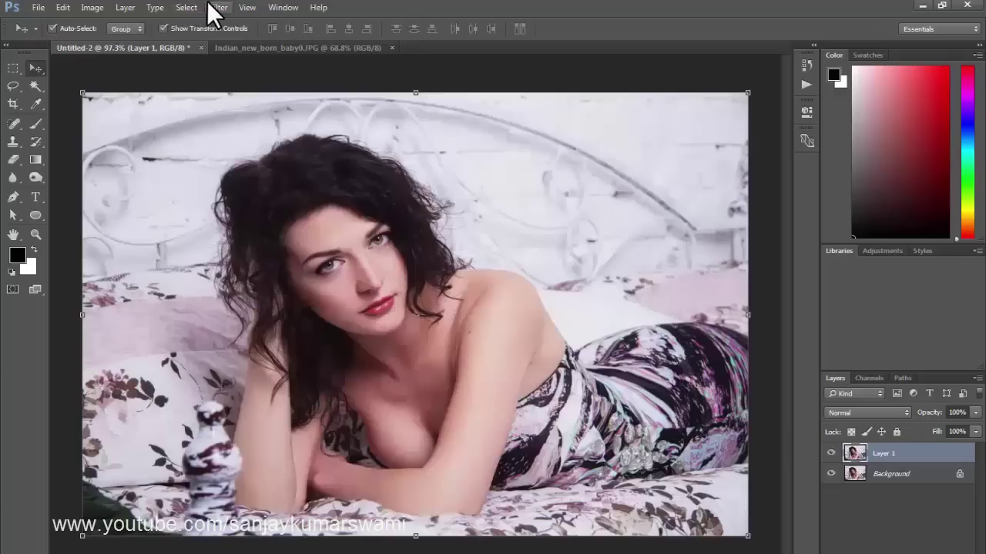
left_click(218, 7)
left_click(248, 61)
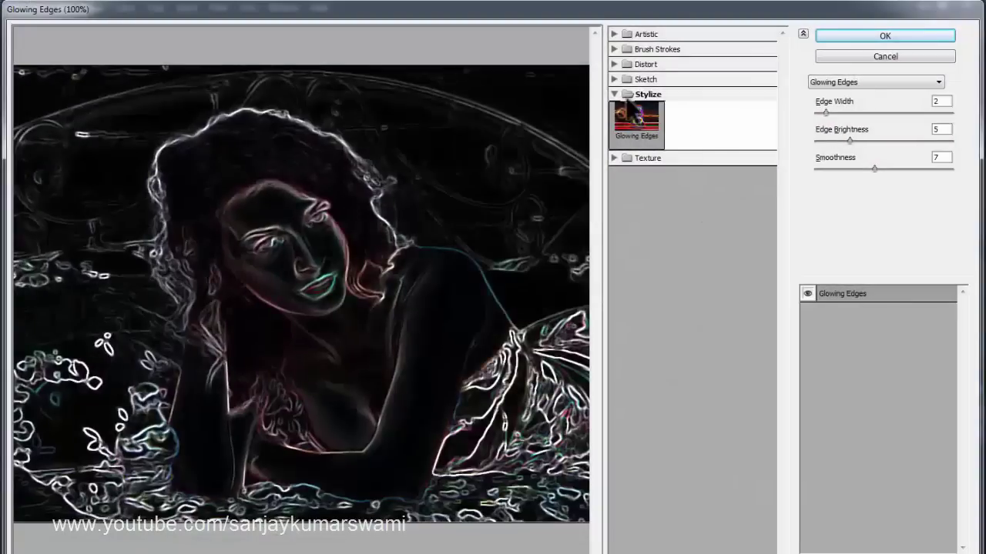
Replace the expanded Stylize category with Texture and preview the Craquelure, Grain and Mosaic Tiles effects.
left_click(615, 94)
left_click(667, 111)
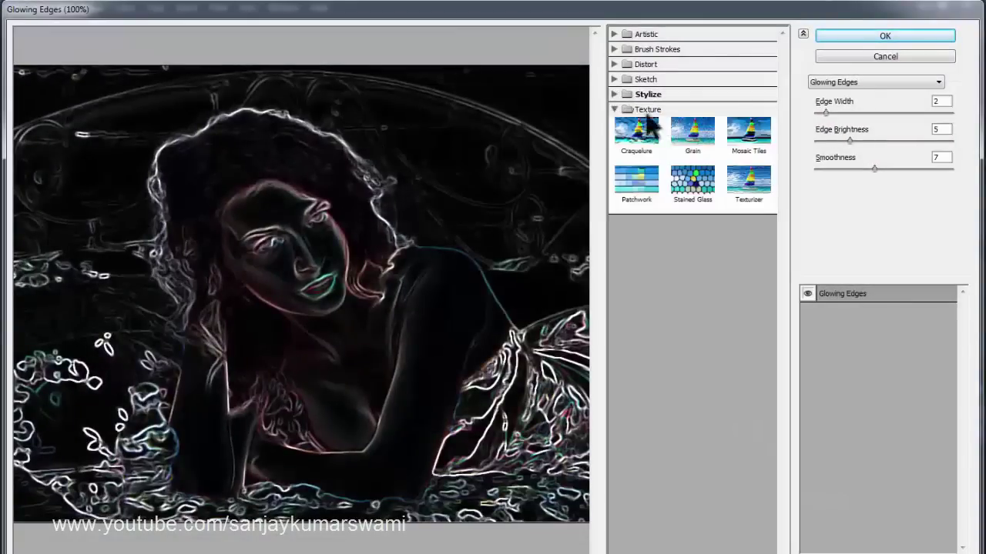
left_click(624, 184)
left_click(639, 145)
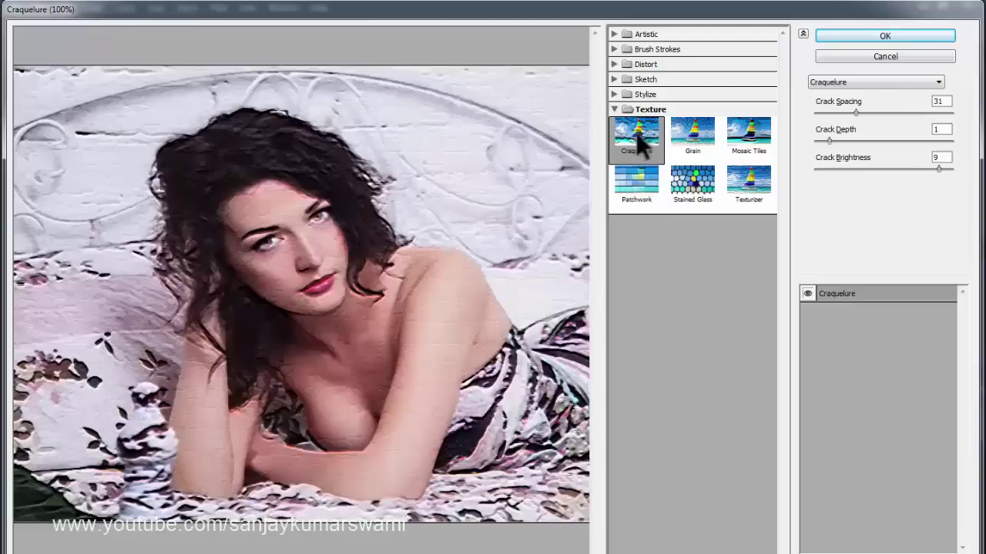
left_click(675, 135)
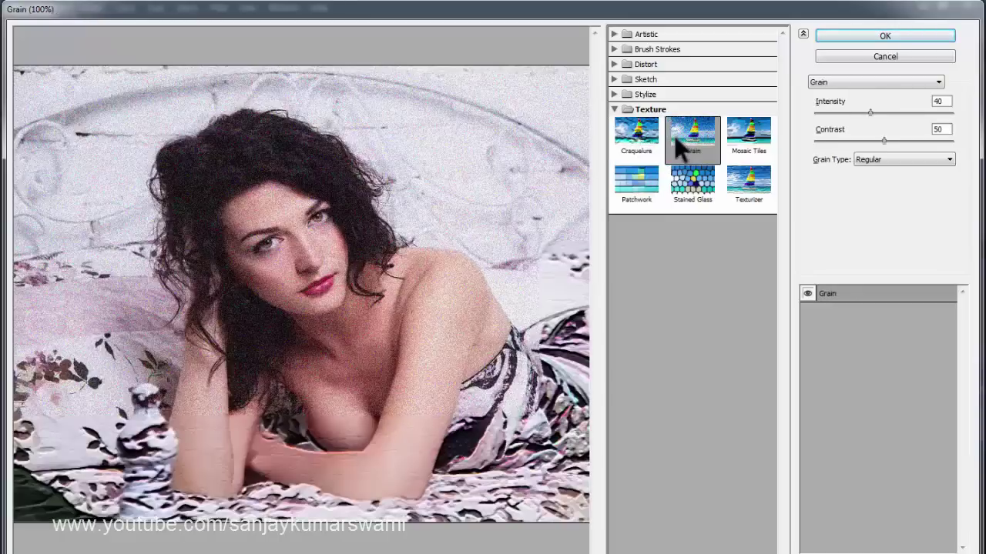
left_click(761, 141)
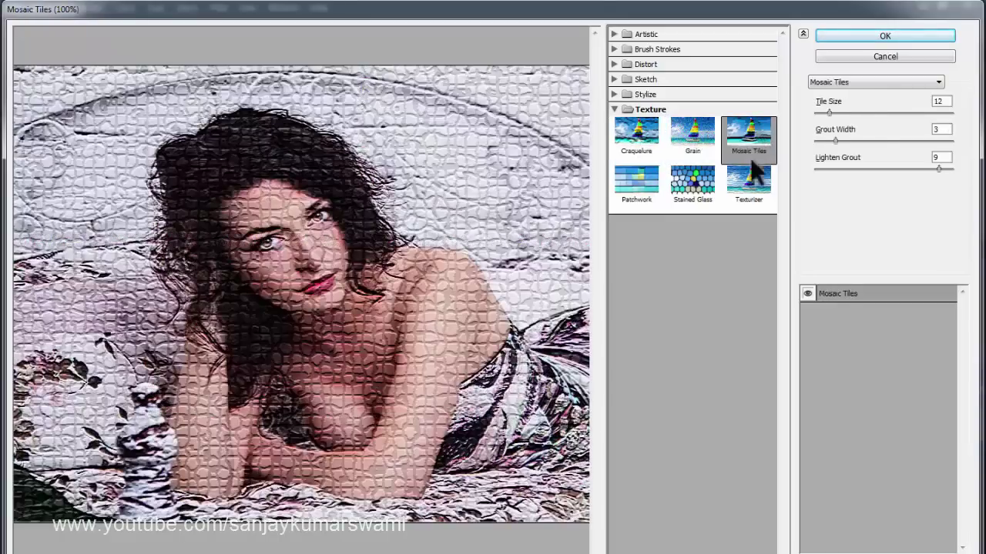
Look through the gallery's complete alphabetical list of effects without switching from Mosaic Tiles.
left_click(859, 80)
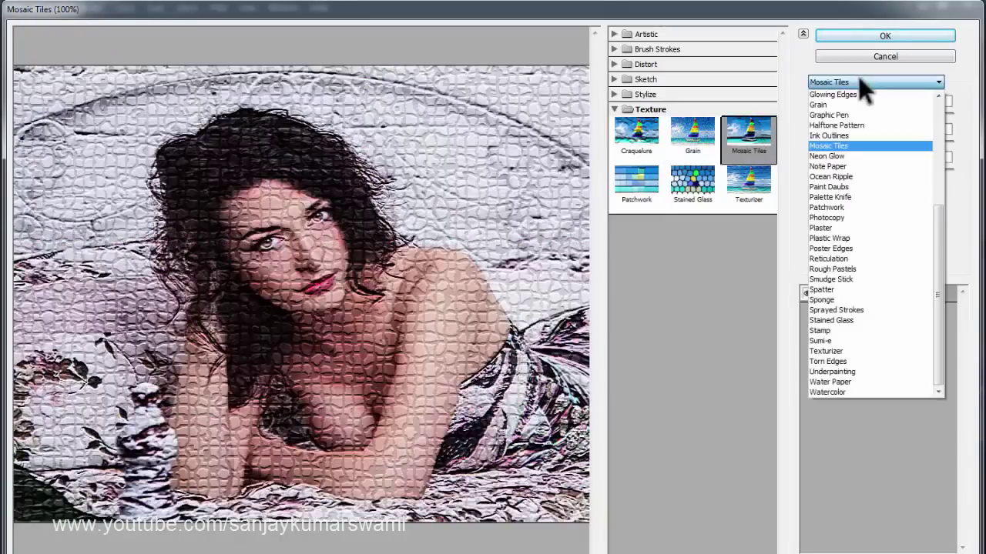
scroll(858, 76, "down", 3)
scroll(858, 76, "up", 3)
left_click(822, 76)
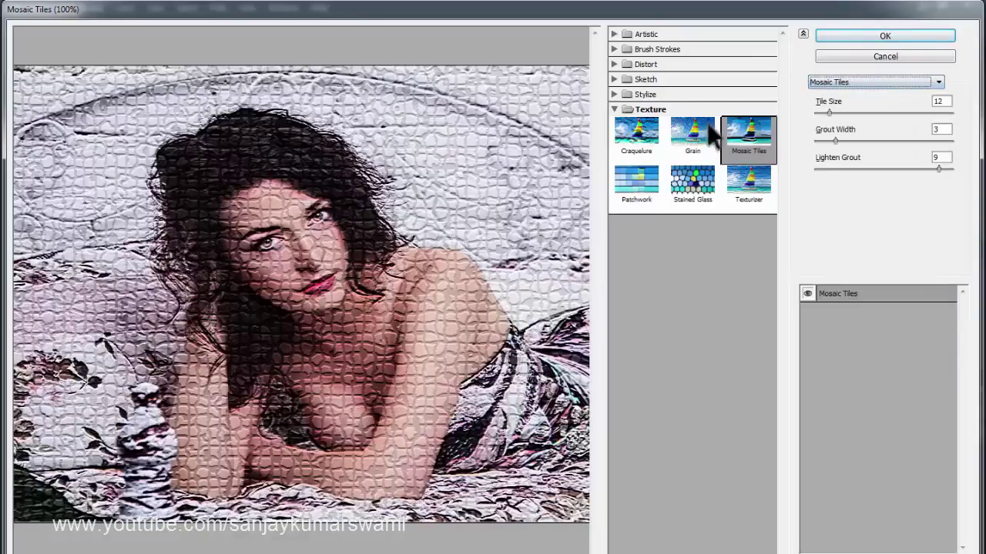
Step through the listed effects one by one from Mosaic Tiles to Texturizer, previewing them on the portrait.
left_click(883, 80)
left_click(881, 82)
key("Down")
key("Down")
key("Down")
key("Down")
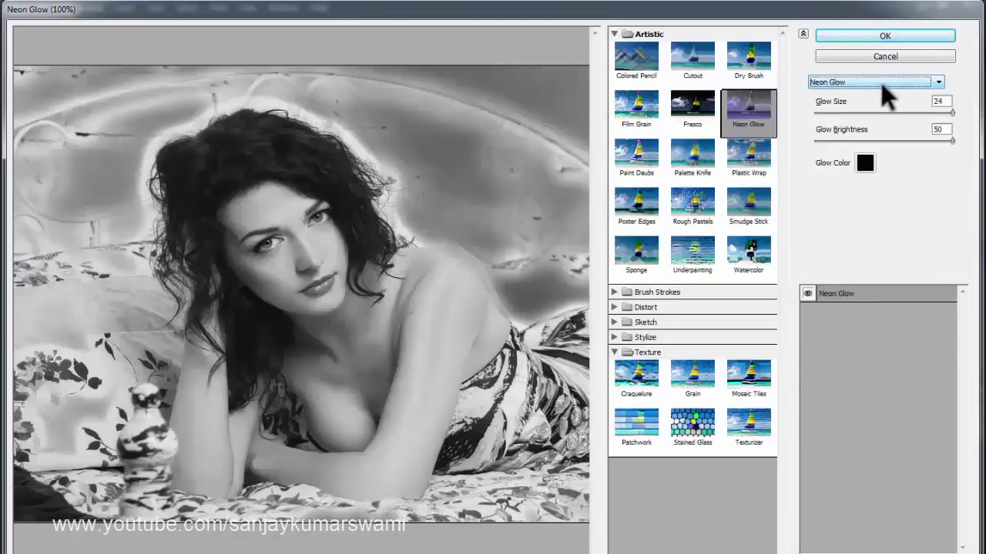
key("Down")
key("Down")
key("Down")
key("Down")
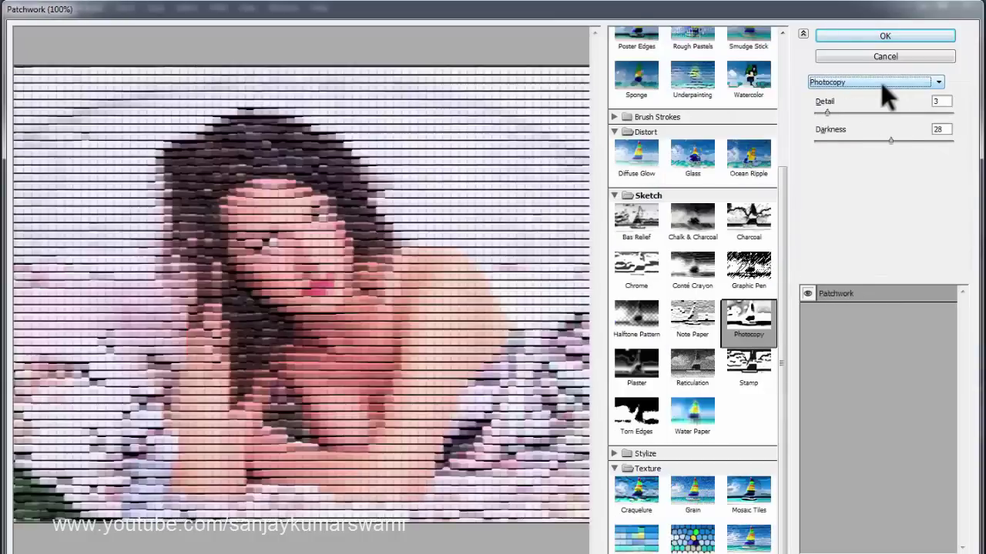
key("Up")
key("Down")
key("Down")
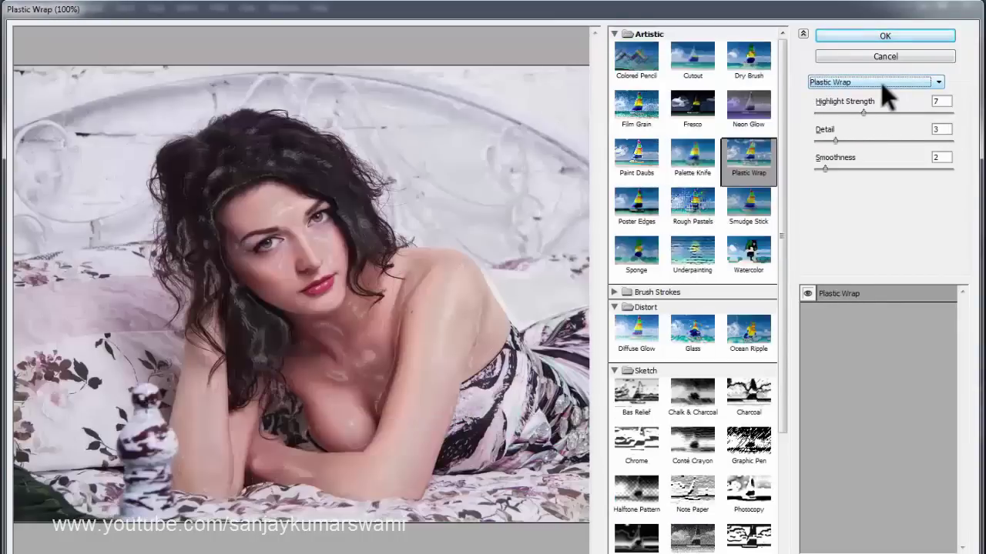
key("Down")
key("Down")
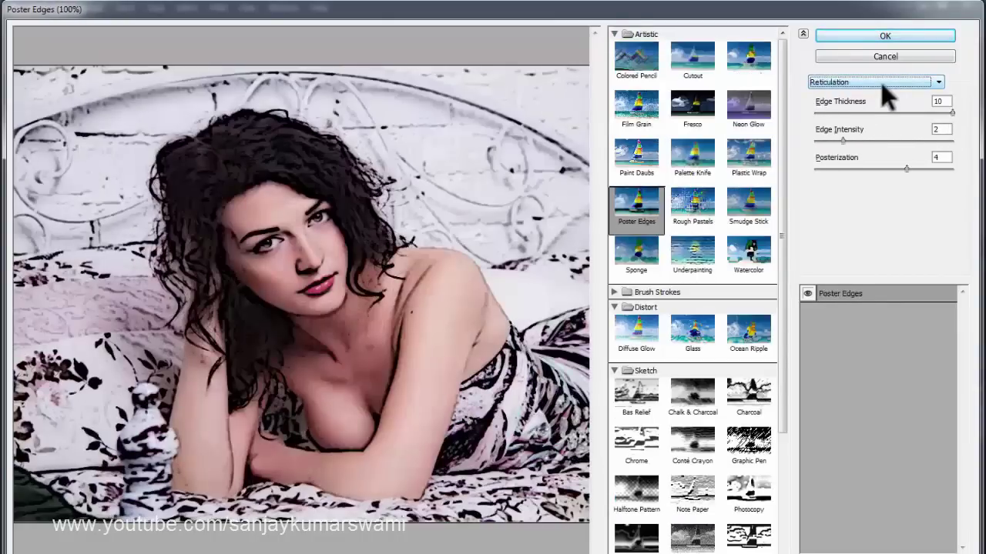
key("Down")
key("Down")
key("Down")
key("Down")
key("Down")
key("Down")
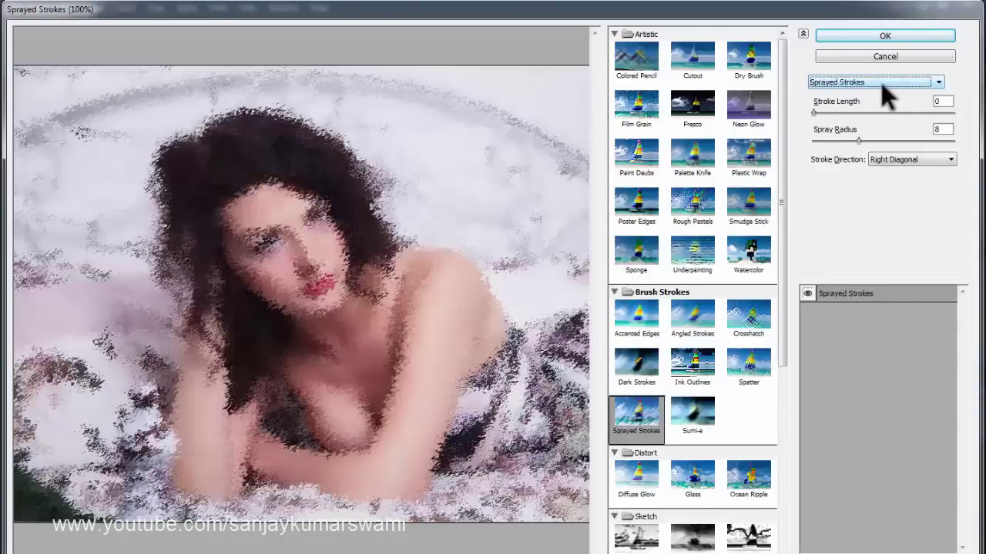
key("Down")
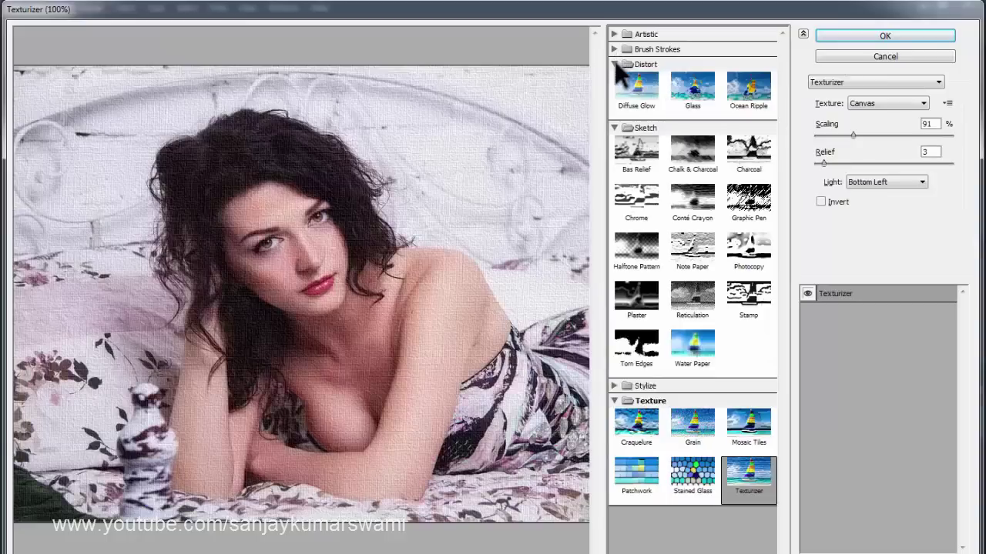
Collapse the Distort category and preview the Stained Glass and Texturizer effects on the portrait at 100% magnification.
left_click(614, 62)
left_click(693, 422)
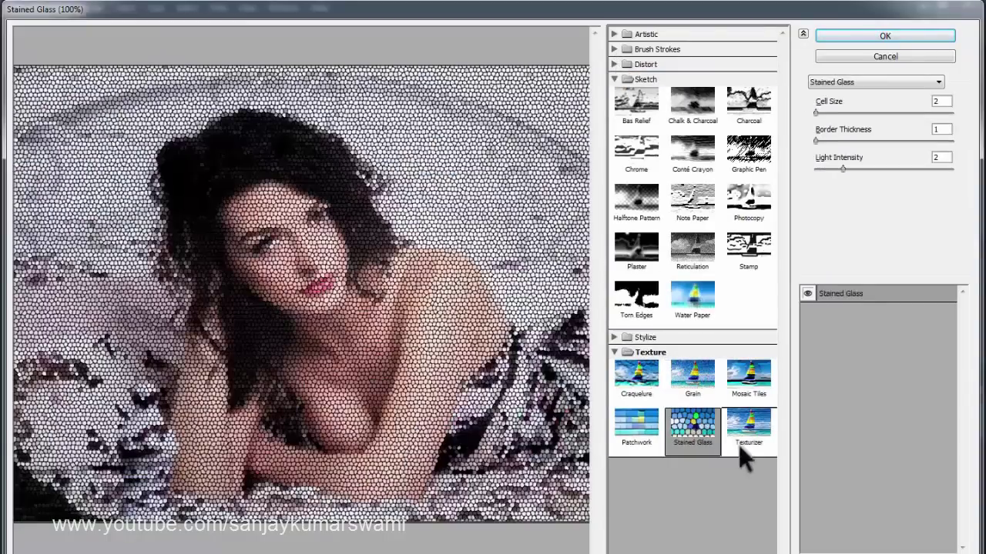
left_click(757, 426)
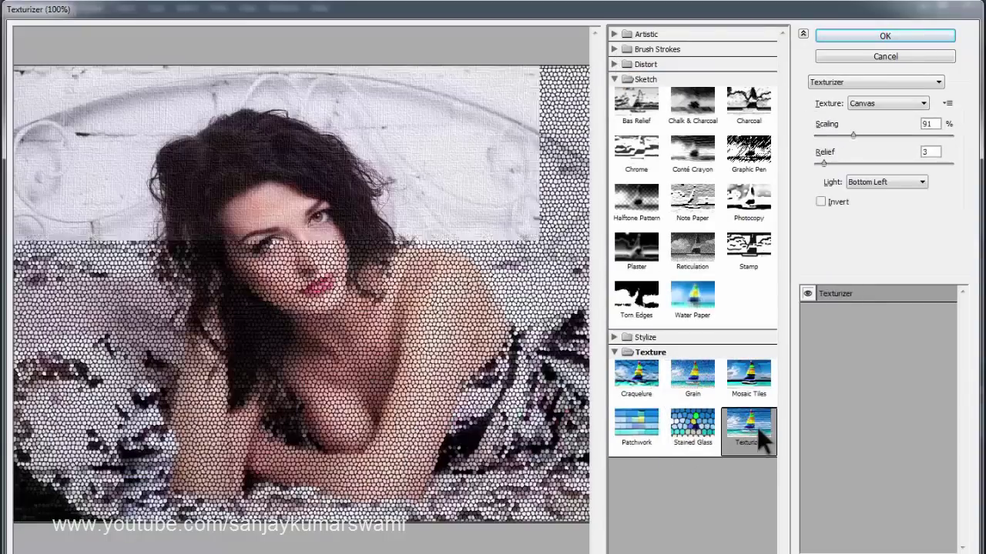
right_click(350, 242)
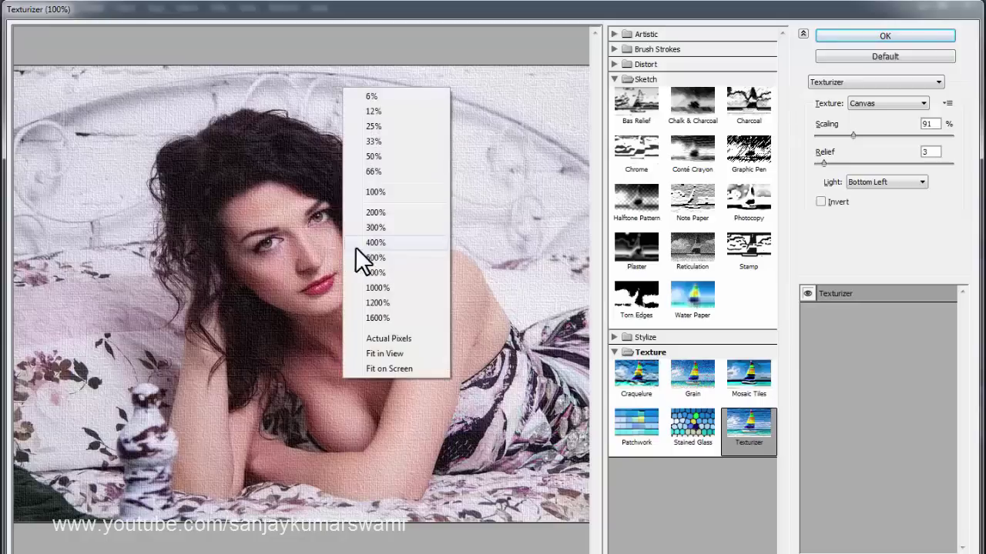
left_click(381, 198)
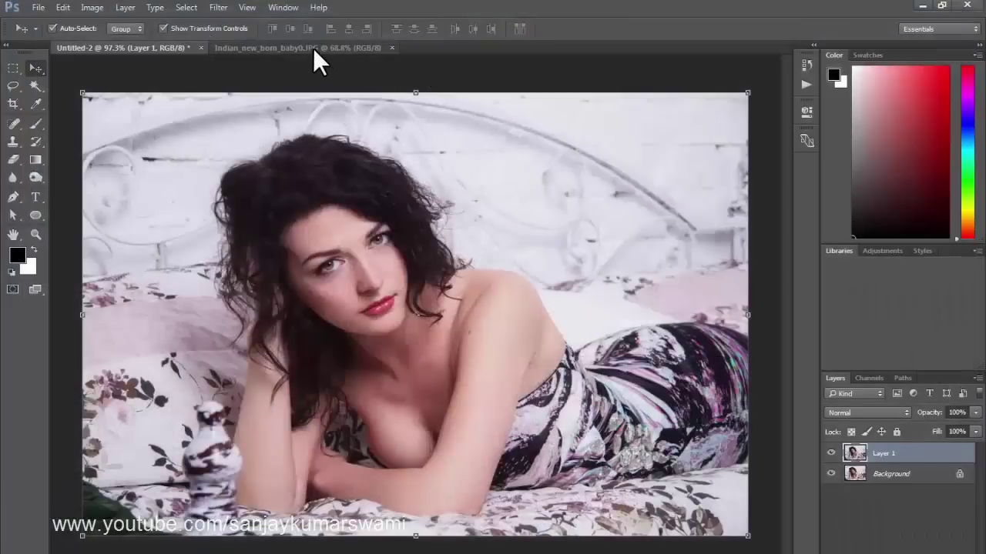
Switch to the Indian_new_born_baby0.JPG image and open the Filter Gallery on it with the baby's face in view.
left_click(308, 48)
left_click(216, 8)
left_click(223, 57)
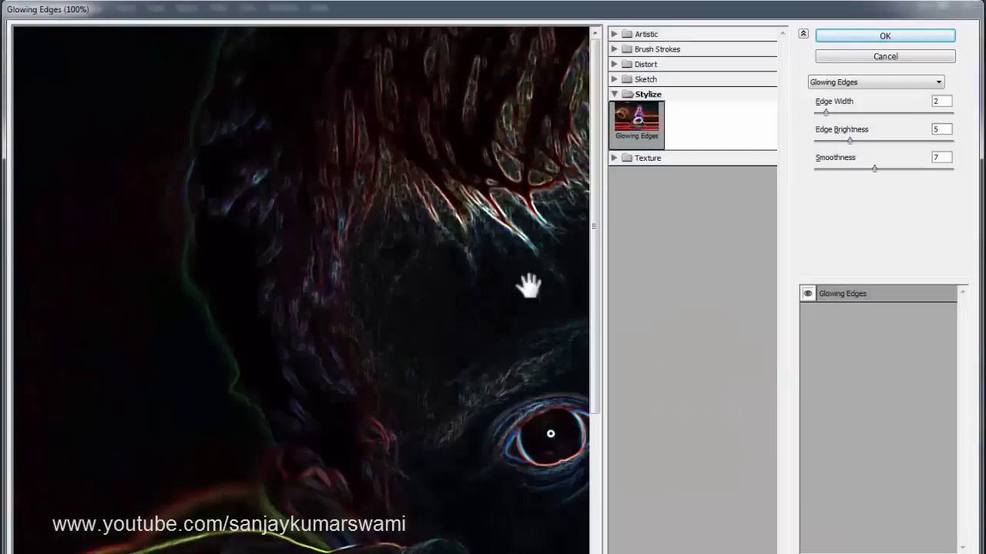
left_click_drag(529, 287, 382, 202)
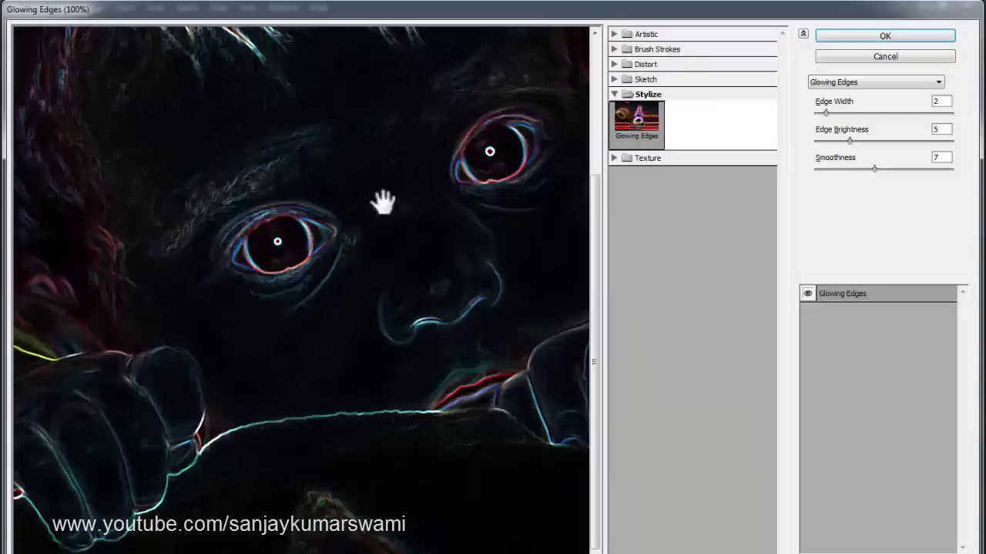
Choose the Texturizer effect from the Texture category for the baby photo and raise its scaling to 129%.
left_click(633, 160)
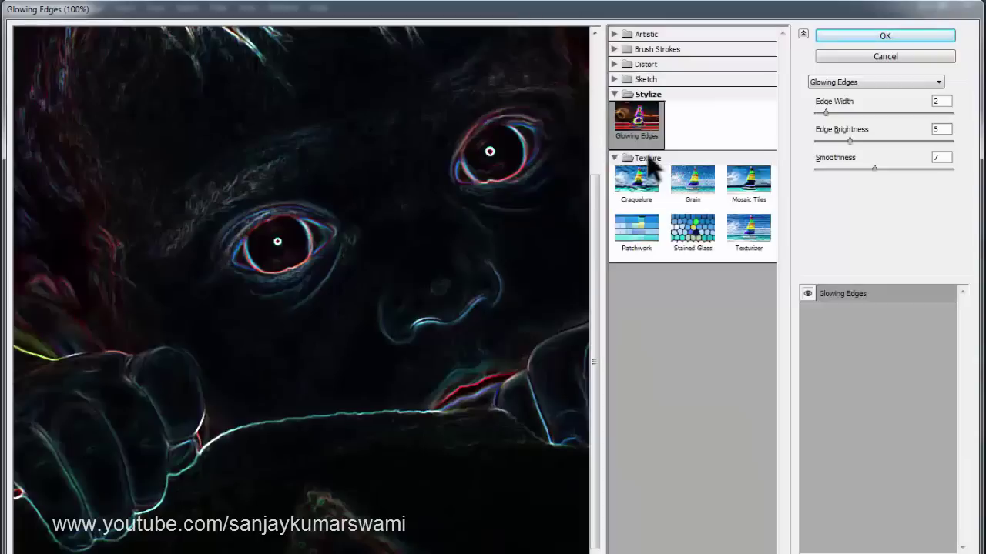
left_click(751, 235)
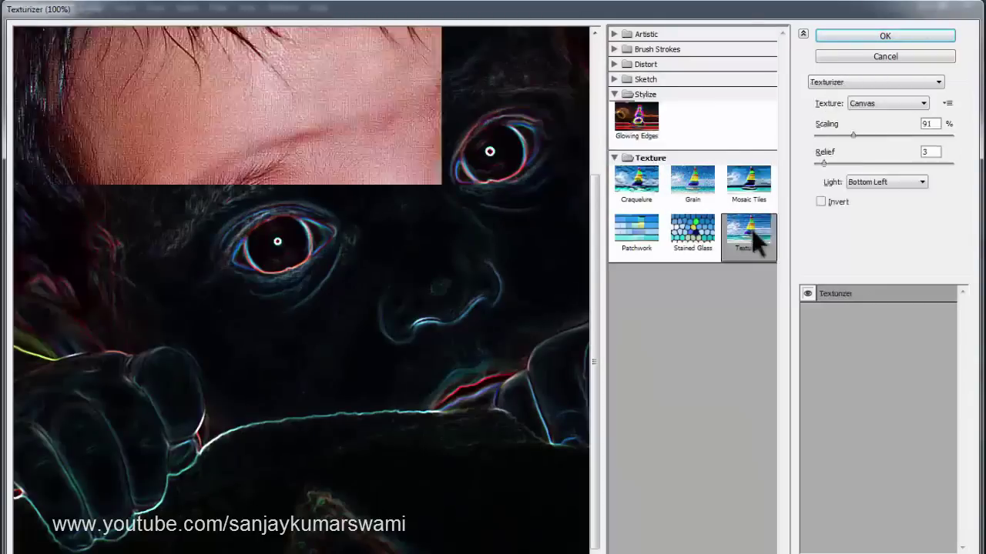
left_click_drag(385, 192, 303, 286)
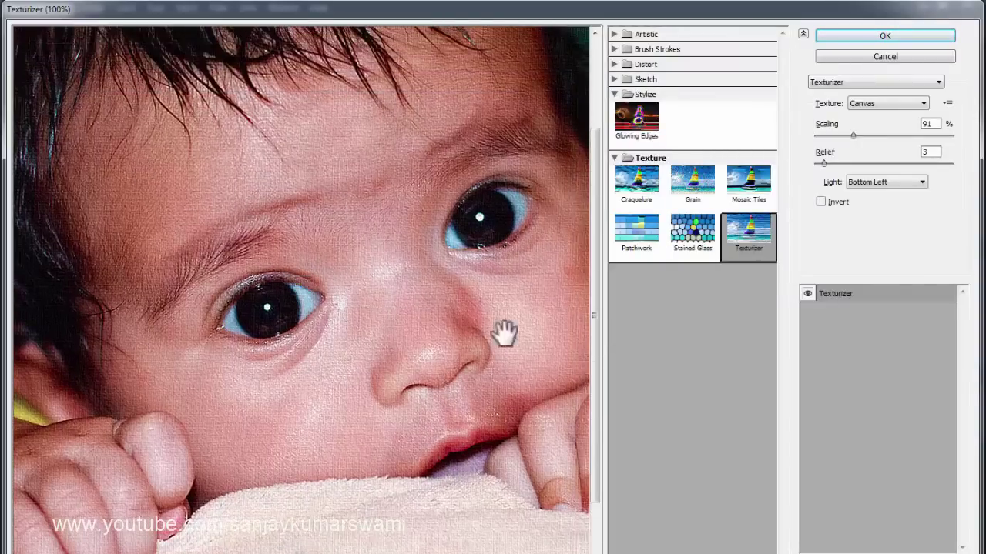
mouse_move(853, 135)
left_mouse_down()
mouse_move(825, 138)
mouse_move(872, 137)
left_mouse_up()
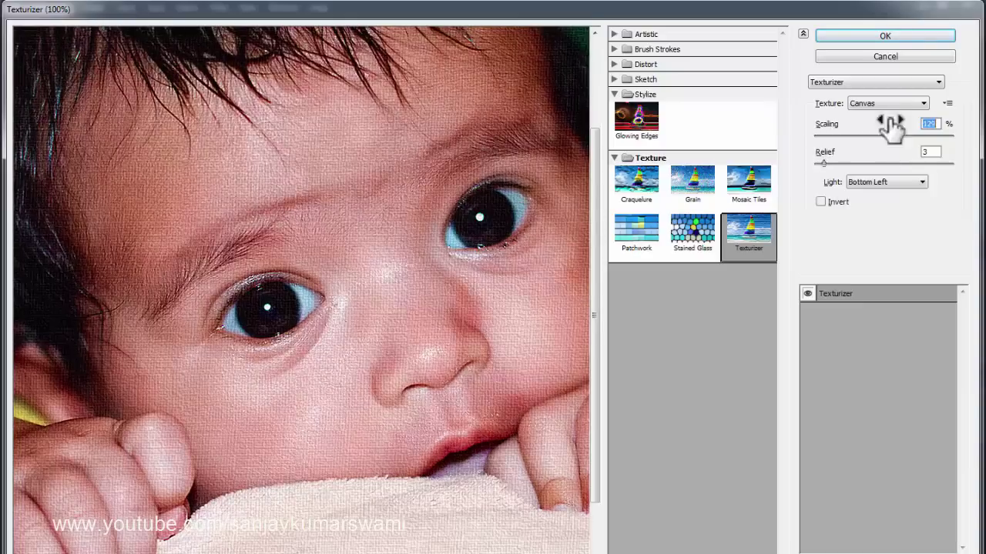
Change the Texturizer's texture to Brick with 58% scaling and examine the baby's face at 100% magnification.
left_click(885, 103)
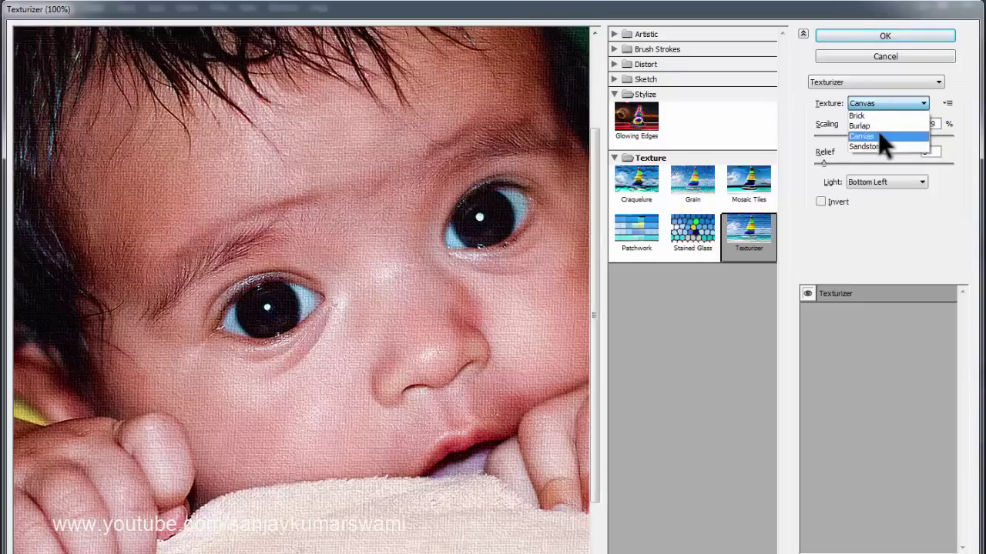
left_click(879, 135)
left_click(880, 104)
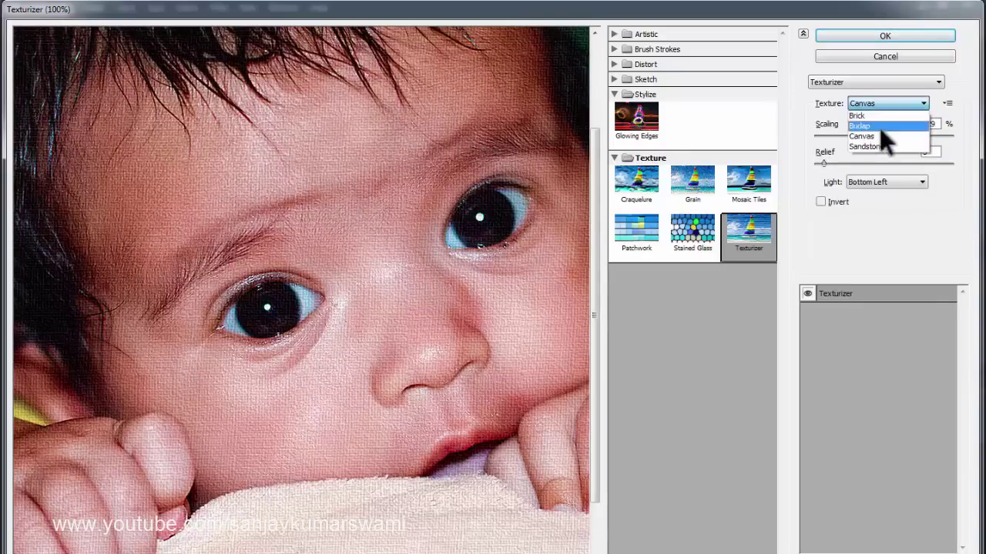
left_click(878, 114)
left_click_drag(831, 165, 822, 136)
right_click(398, 255)
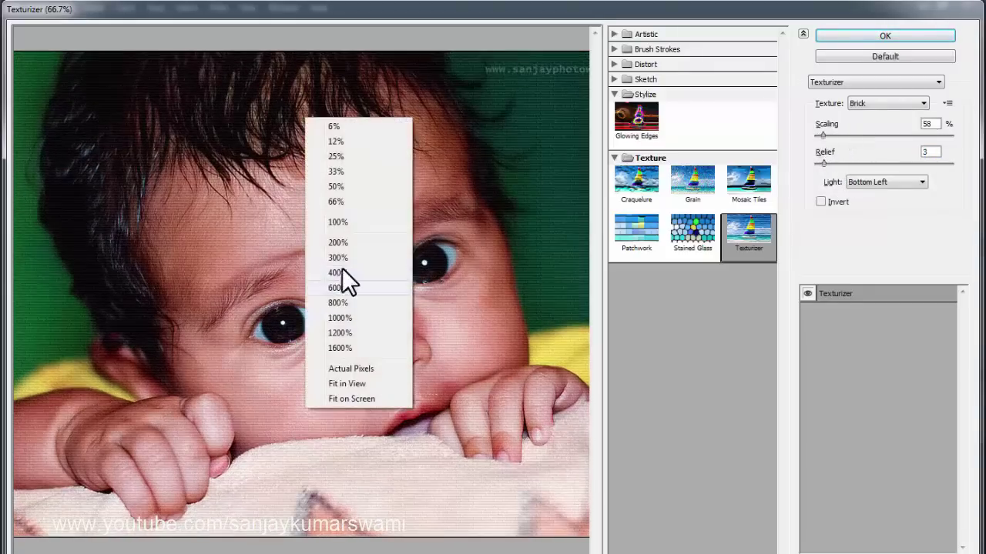
left_click(342, 222)
left_click_drag(381, 374, 323, 359)
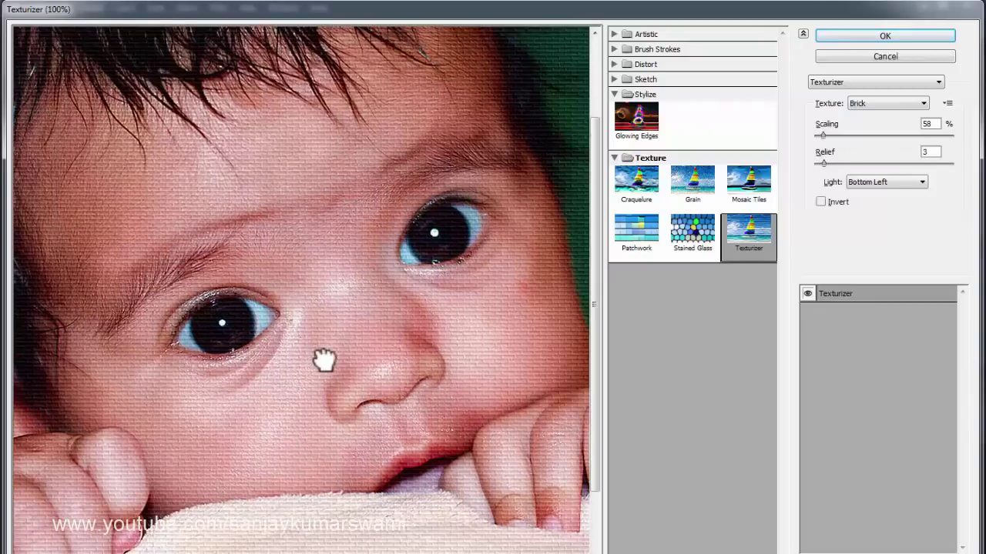
Try the Burlap and Canvas textures in the Texturizer with the baby's face shown at 100% magnification.
left_click(362, 360, "alt")
right_click(330, 313)
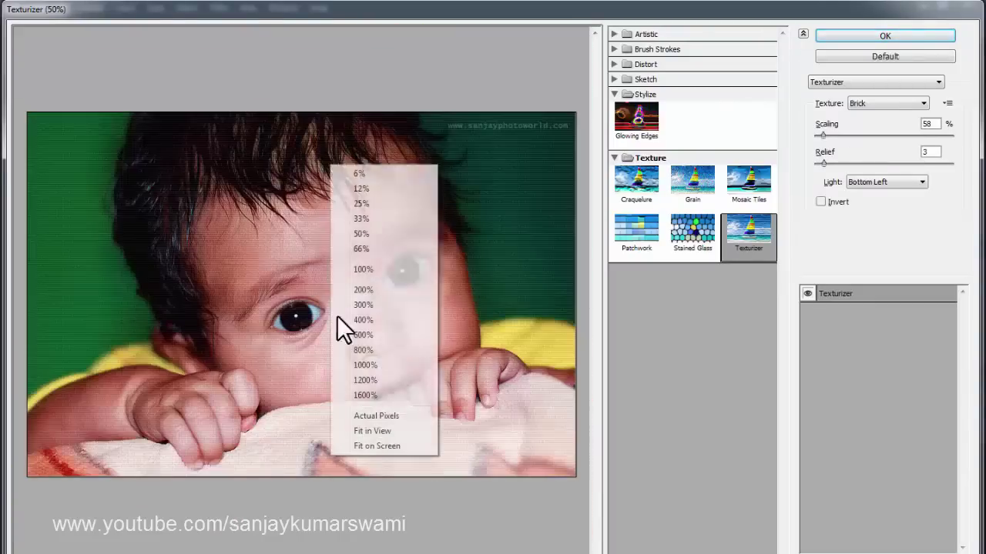
left_click(365, 279)
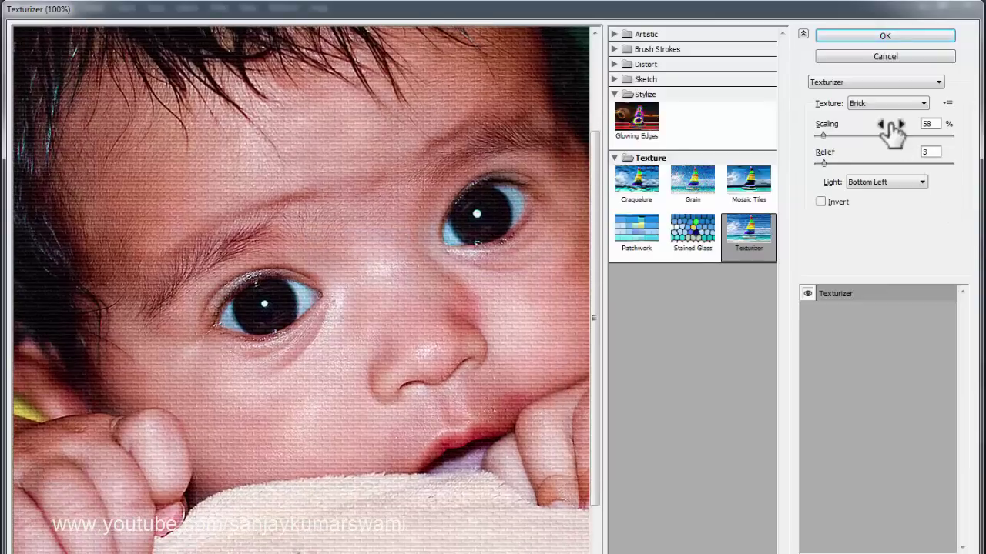
left_click(877, 104)
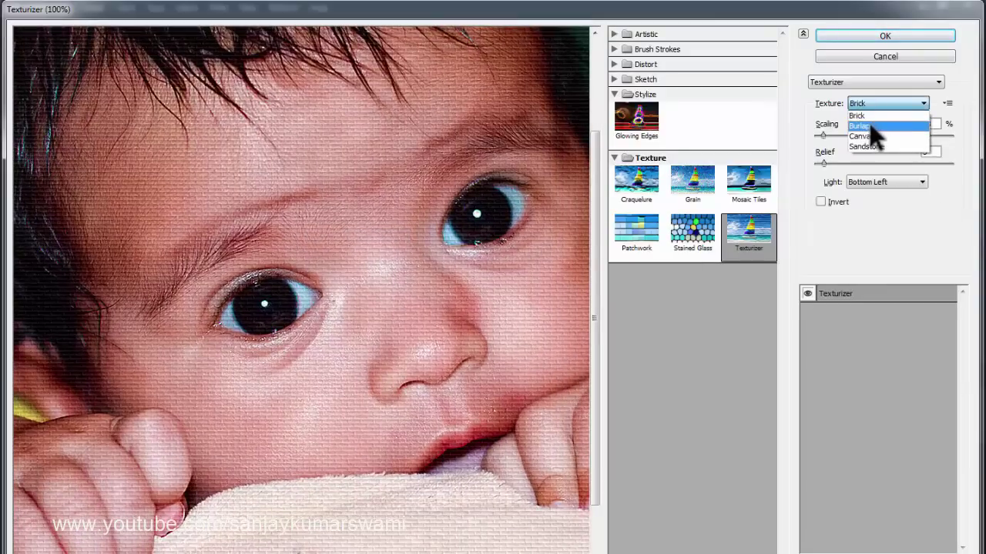
left_click(876, 126)
left_click(886, 105)
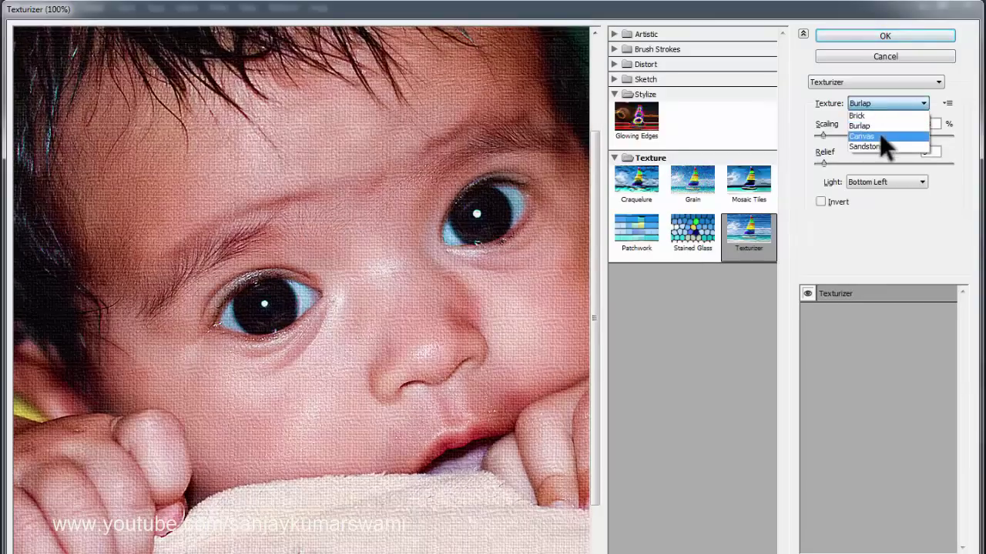
left_click(880, 137)
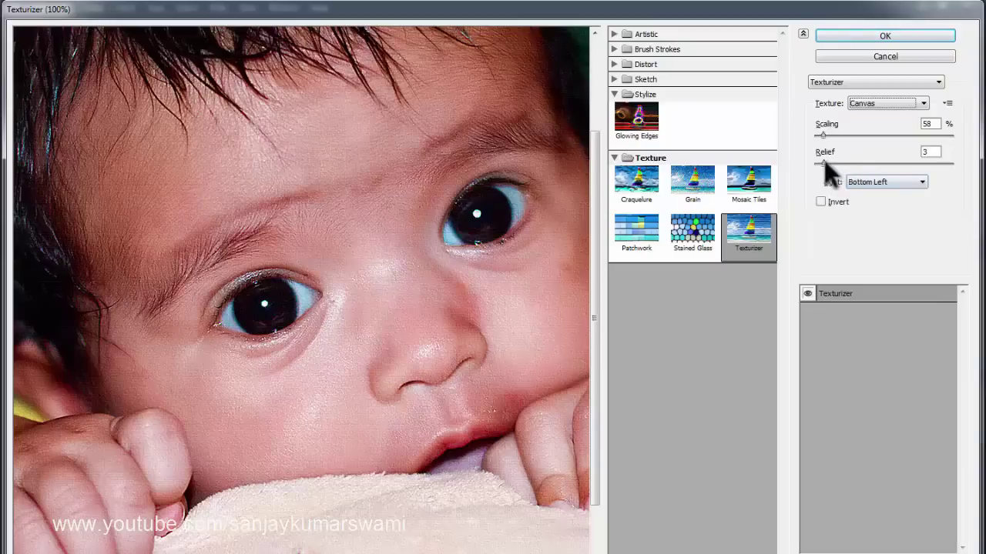
Raise the Texturizer's relief to 6 and change its texture to Sandstone.
mouse_move(824, 163)
left_mouse_down()
mouse_move(846, 169)
mouse_move(833, 168)
left_mouse_up()
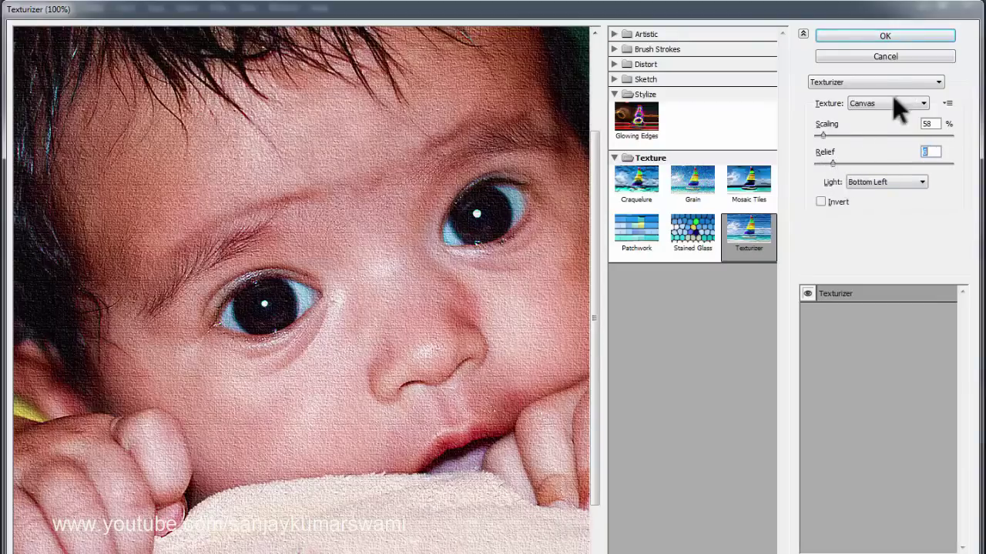
left_click(860, 104)
left_click(885, 147)
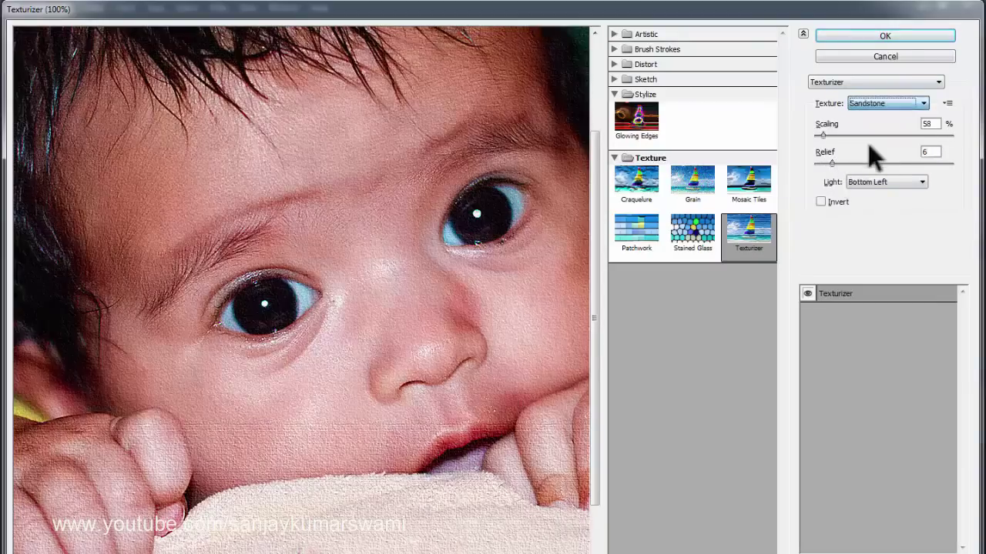
mouse_move(832, 163)
left_mouse_down()
mouse_move(887, 165)
mouse_move(832, 164)
left_mouse_up()
Set the Texturizer's texture to Brick, check the whole photo at 50% magnification and apply the effect.
left_click(878, 103)
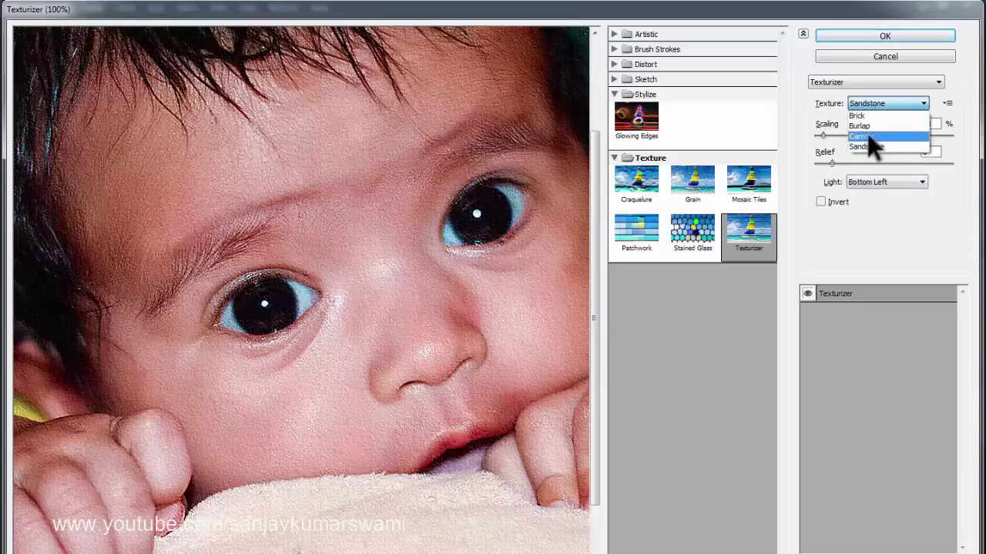
left_click(869, 136)
left_click(864, 106)
left_click(857, 115)
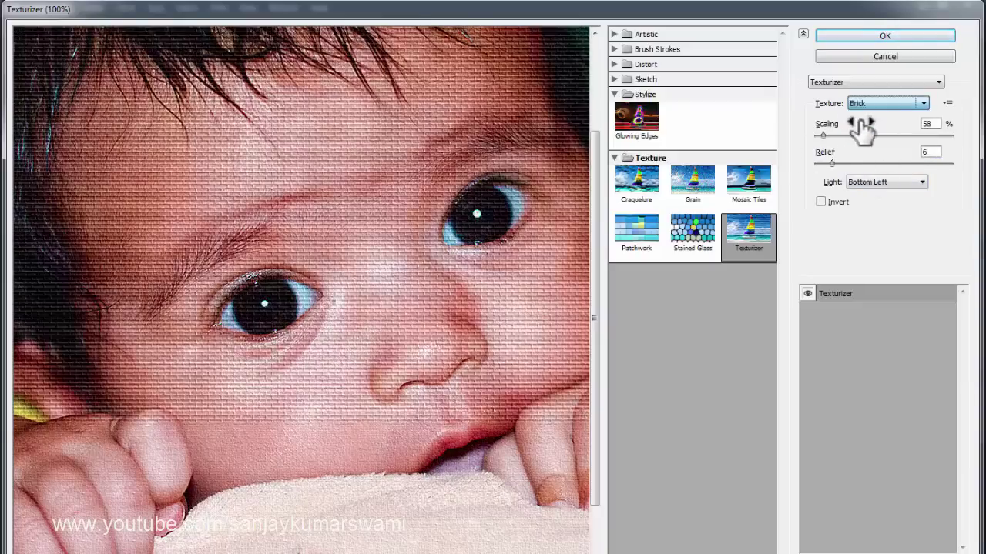
left_click(414, 283, "alt")
left_click(412, 286, "alt")
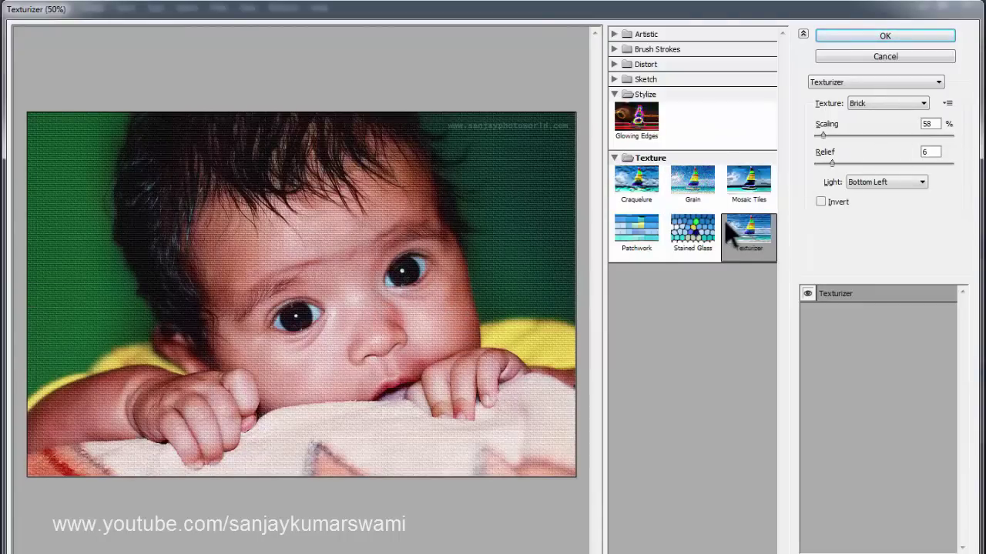
left_click(893, 34)
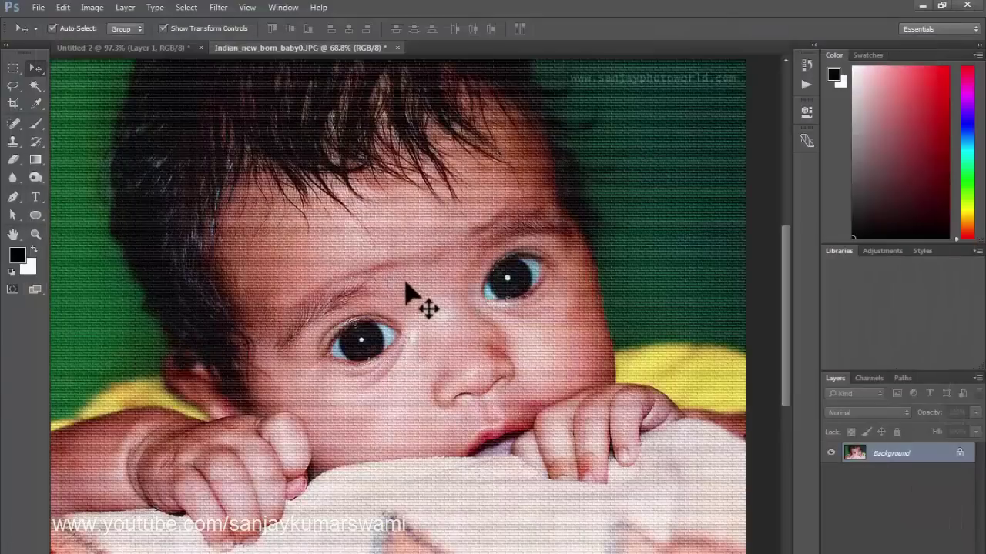
Examine the applied brick texture on the baby's face at 100% magnification and on the whole photo.
key("z")
right_click(409, 267)
left_click(439, 294)
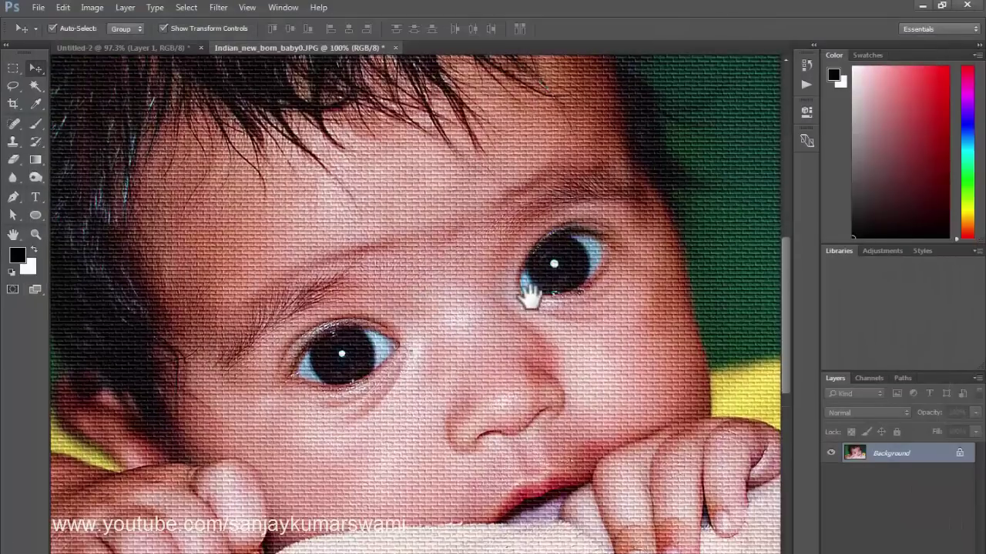
key("space")
left_click_drag(529, 290, 458, 233)
key("ctrl+space")
left_click_drag(490, 277, 412, 284)
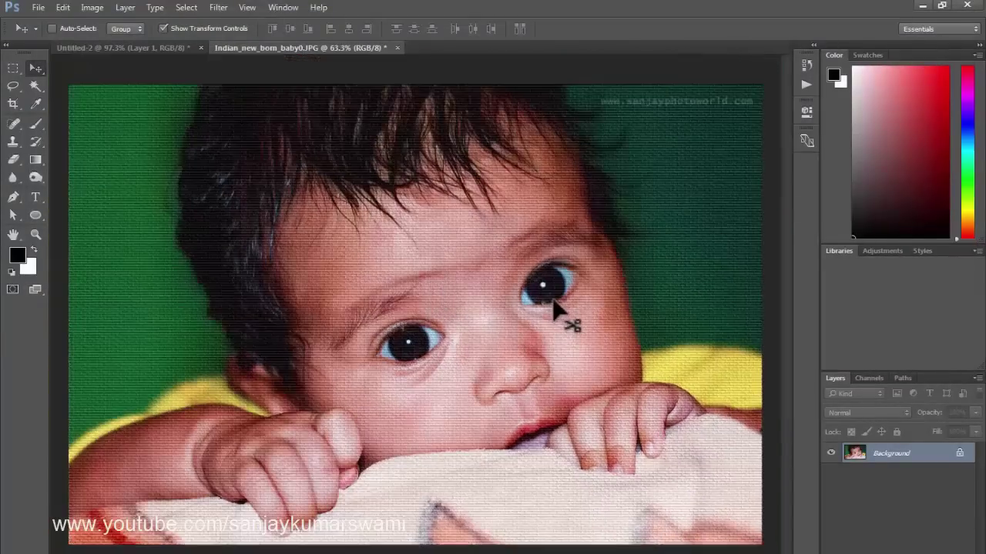
Undo the Texturizer on the Background layer and reapply it to a duplicate of that layer.
key("ctrl+z")
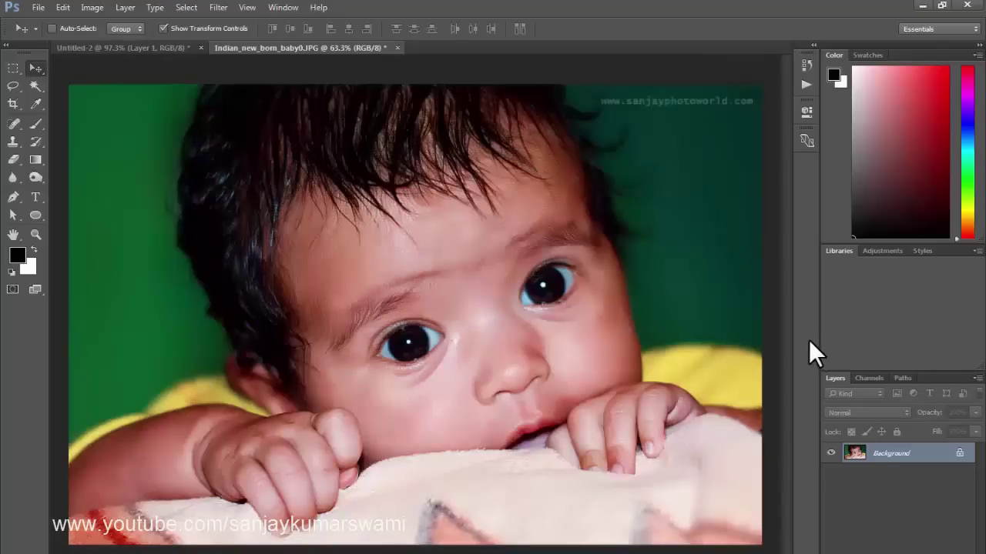
key("ctrl+j")
key("ctrl+f")
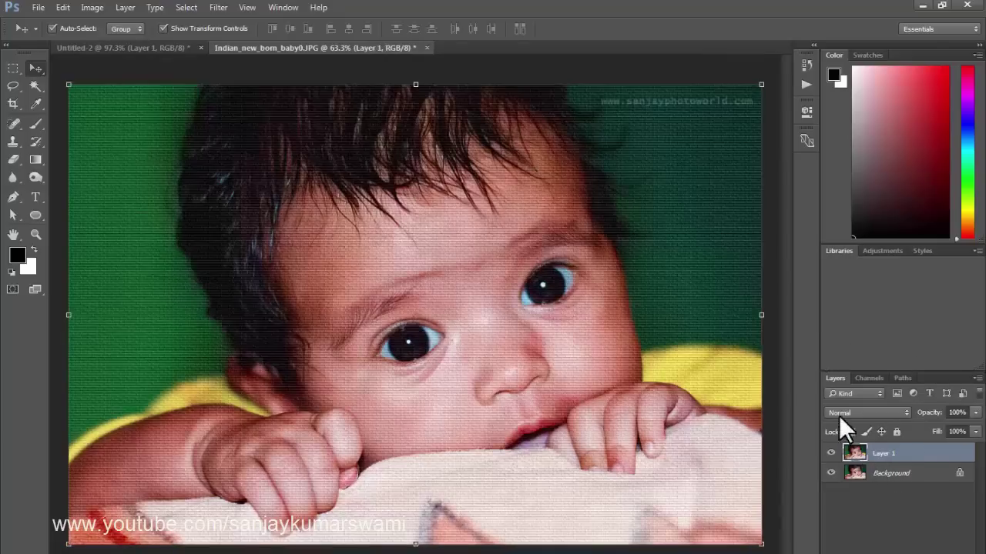
Reduce Layer 1's opacity to 67% and check the blended texture close up and on the whole photo.
left_click(976, 413)
mouse_move(943, 426)
left_mouse_down()
mouse_move(897, 426)
mouse_move(947, 425)
left_mouse_up()
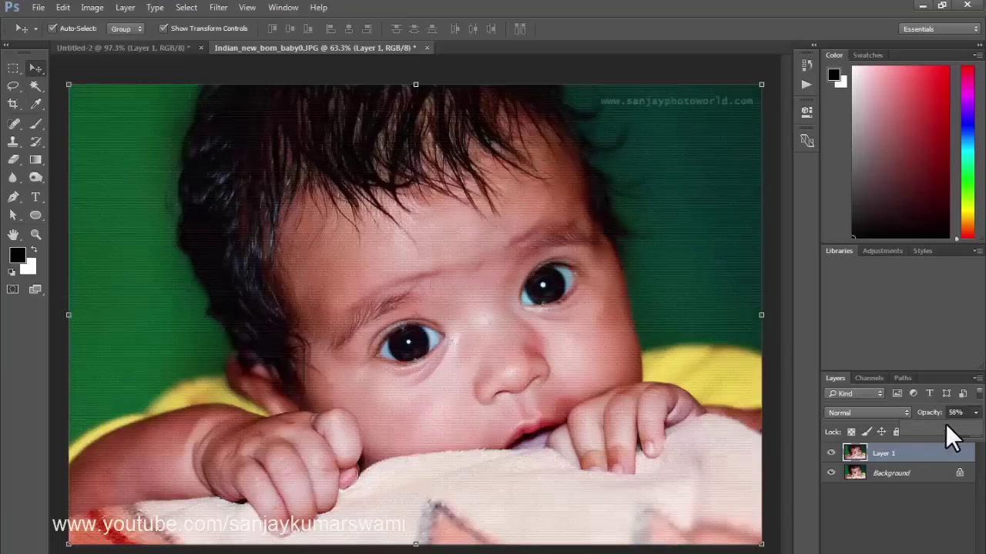
left_click(590, 301, "ctrl")
right_click(537, 302)
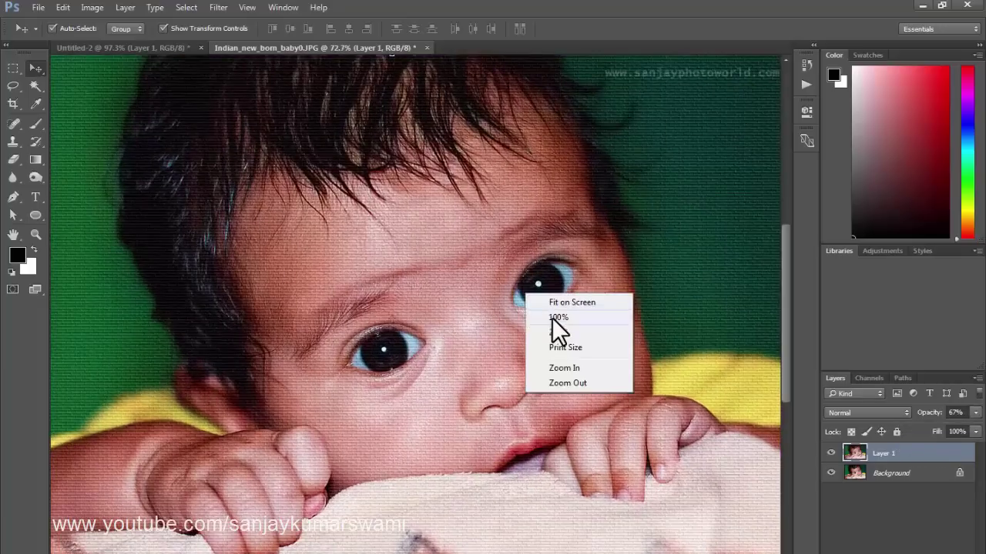
left_click(551, 318)
left_click(550, 352, "alt")
key("ctrl+0")
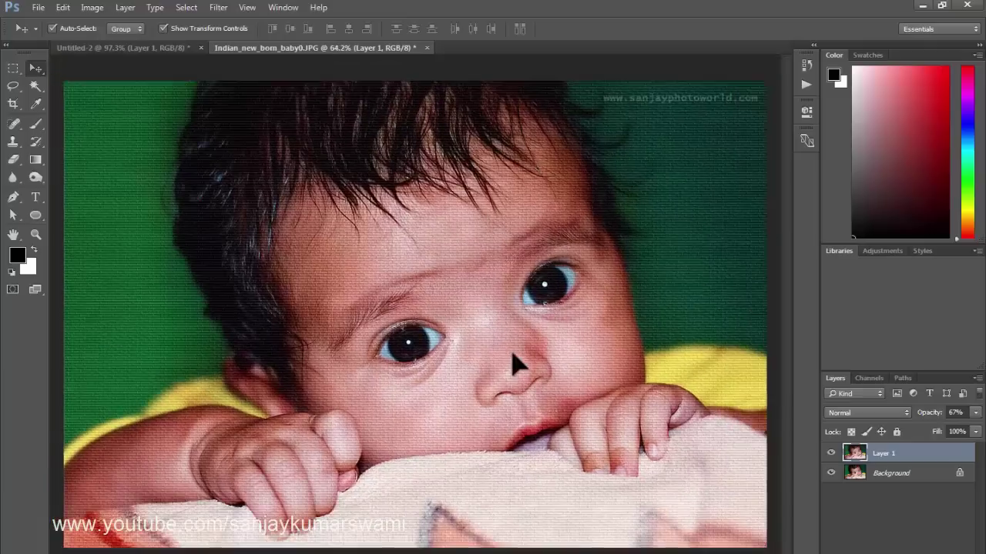
Replace the textured layer with a fresh duplicate of the Background and apply the Brick Texturizer to it from the Filter Gallery.
key("ctrl+e")
key("ctrl+j")
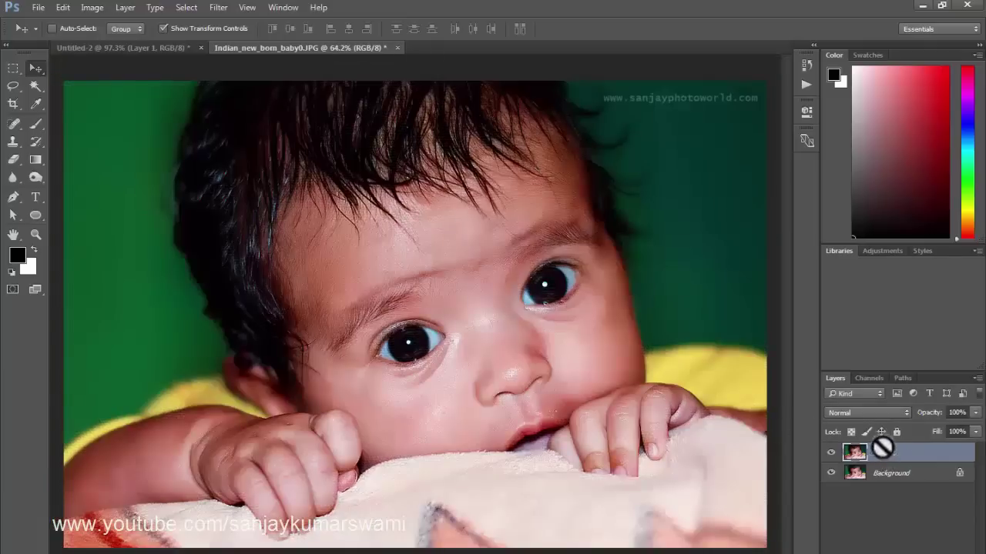
left_click(220, 9)
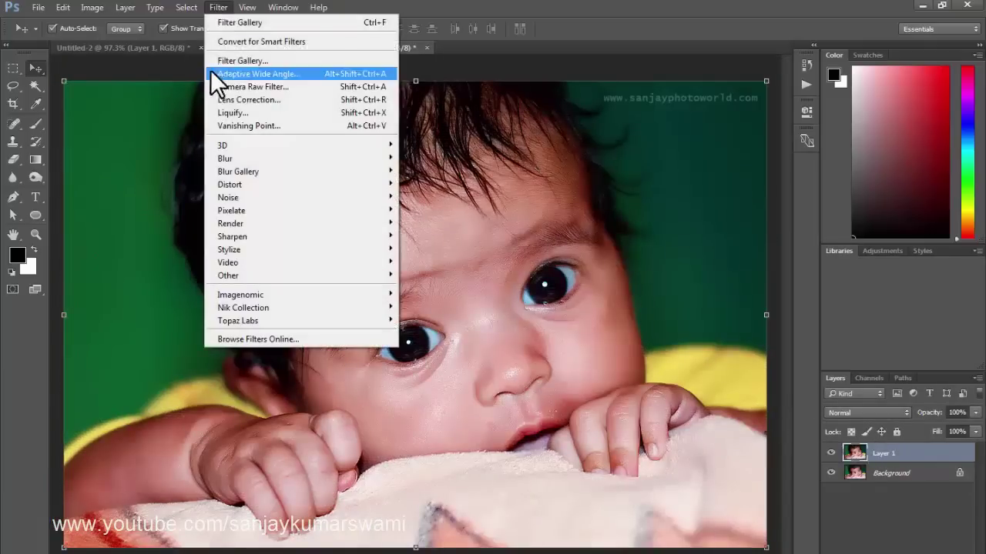
left_click(242, 61)
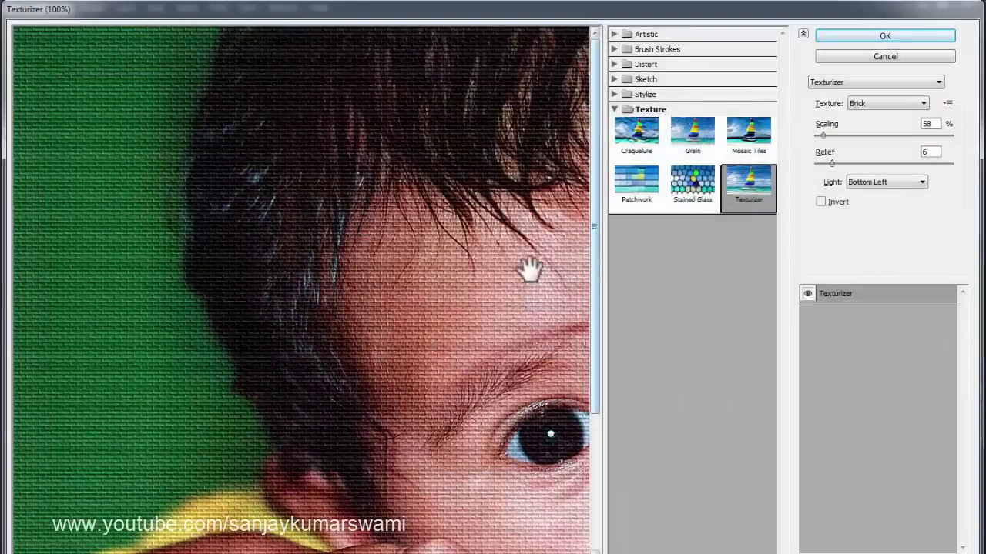
left_click_drag(545, 355, 401, 313)
left_click(856, 35)
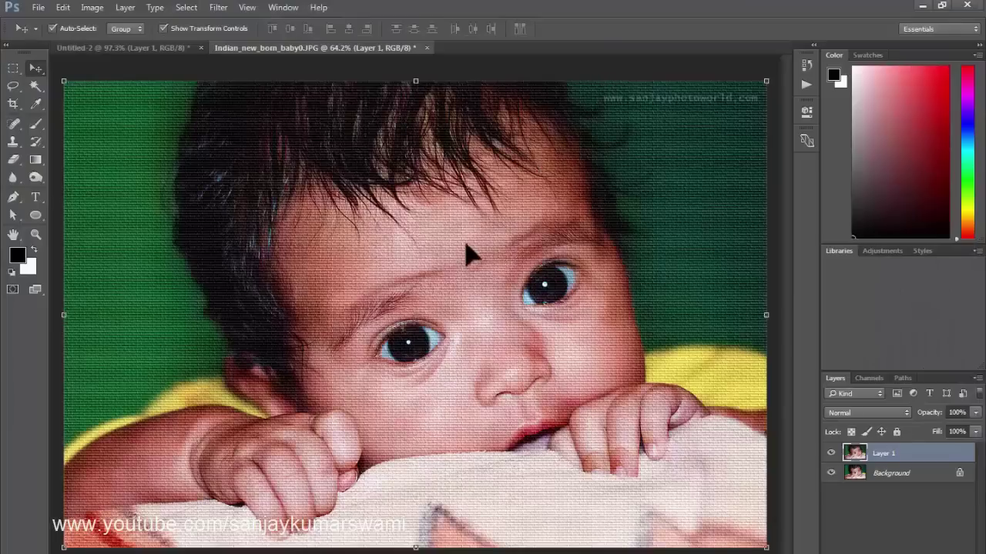
Inspect the textured layer of the baby photo at 100% magnification around the eyes and nose.
right_click(480, 274)
left_click(508, 299)
left_click_drag(508, 300, 464, 298)
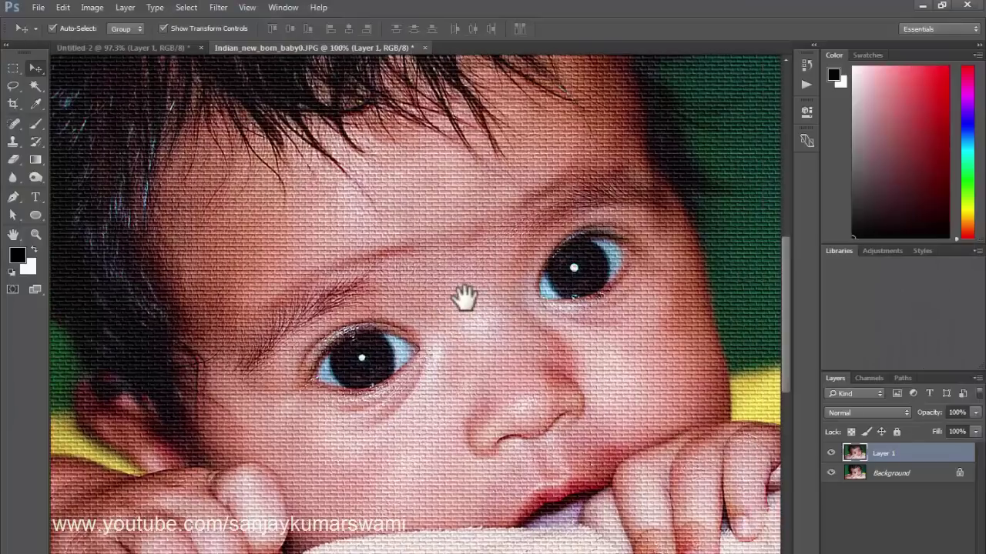
left_click(215, 7)
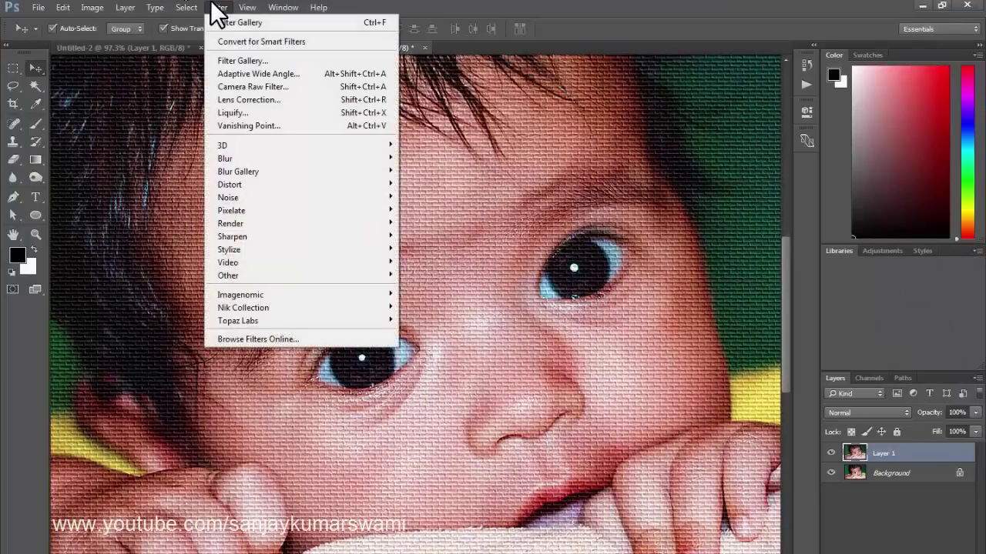
mouse_move(276, 3)
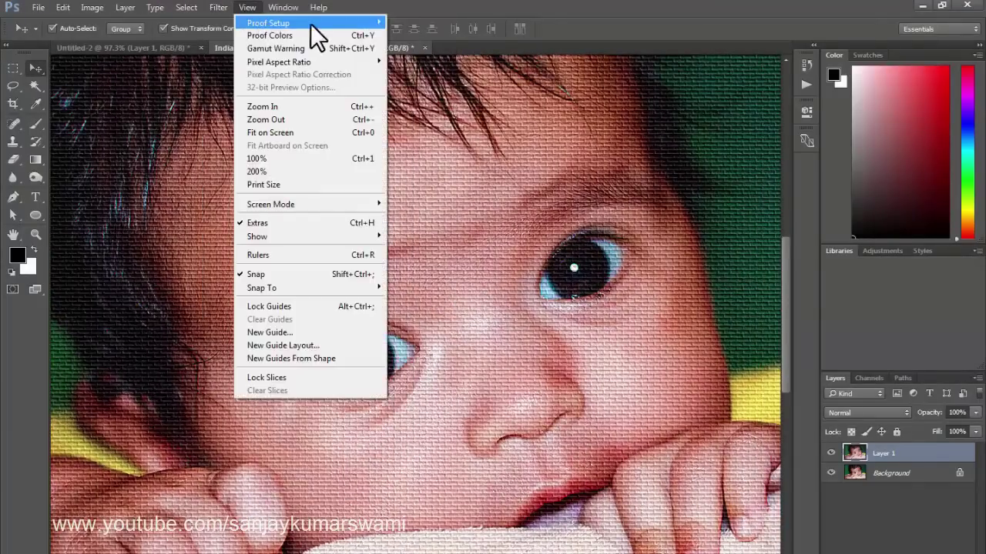
mouse_move(214, 9)
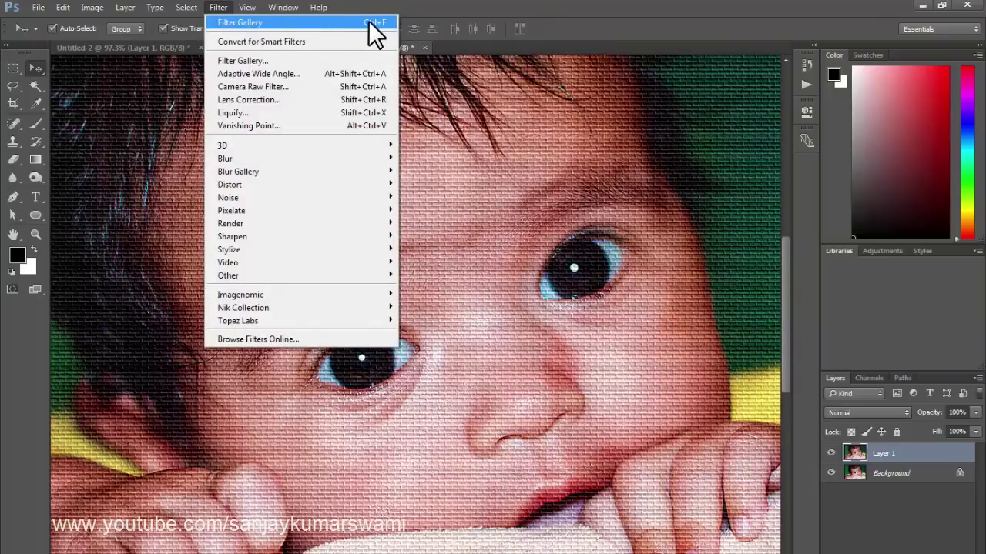
left_click(228, 7)
left_click(227, 7)
Switch to the Untitled-2 portrait and reapply the last Filter Gallery effect to its Layer 1.
left_click(413, 147)
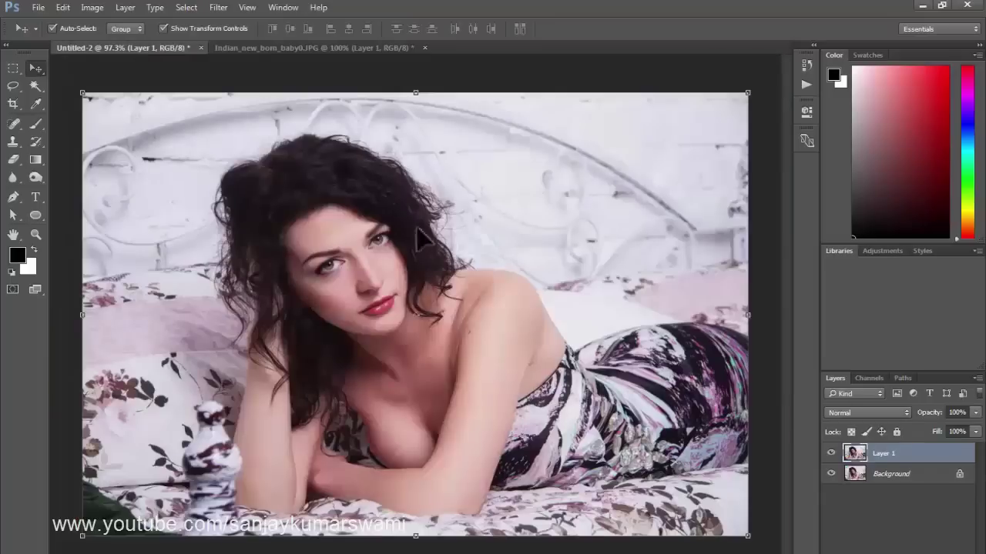
scroll(418, 208, "down", 2)
scroll(374, 227, "up", 3)
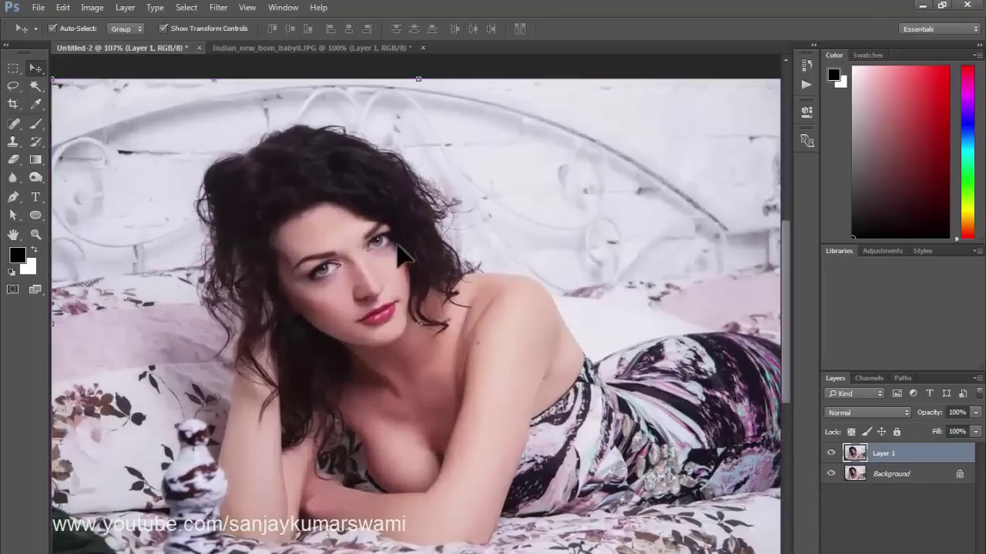
key("ctrl+f")
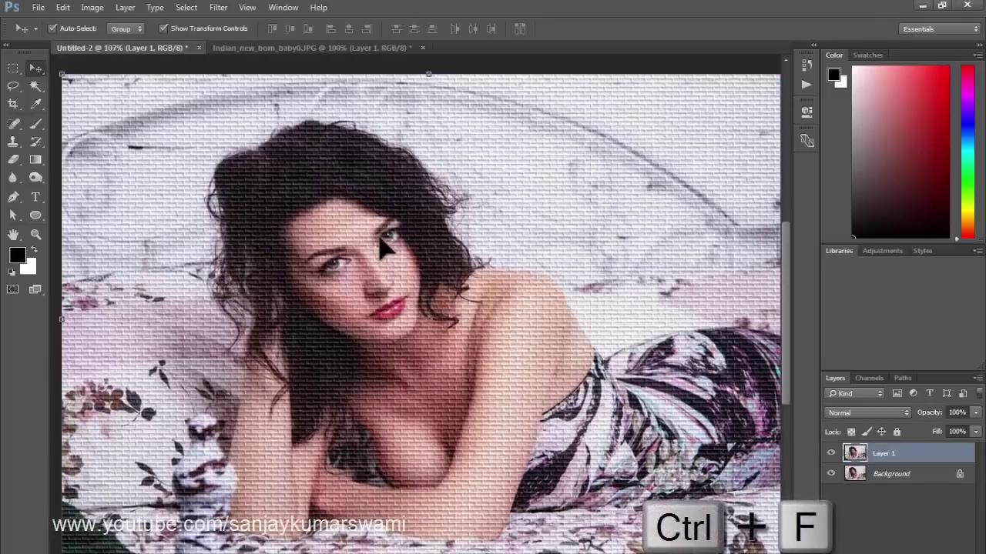
Examine the brick texture across the portrait at several magnifications.
scroll(385, 280, "up", 2)
scroll(424, 304, "down", 4)
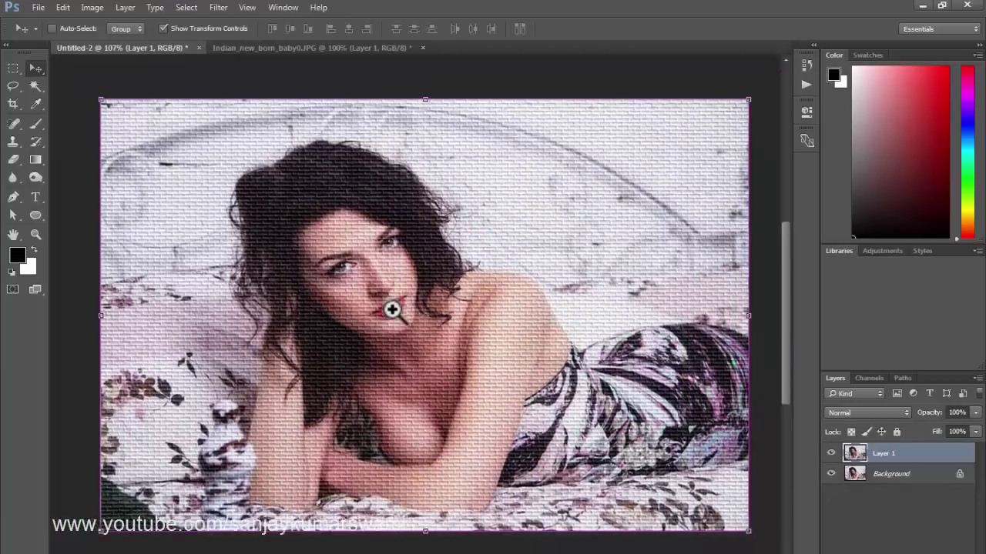
scroll(389, 281, "up", 1)
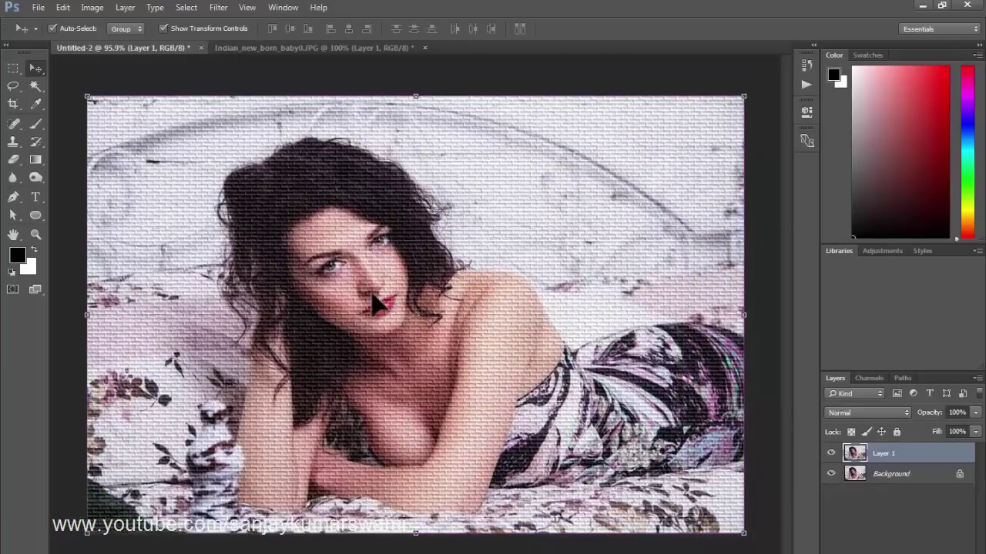
scroll(390, 292, "up", 2)
scroll(374, 295, "down", 3)
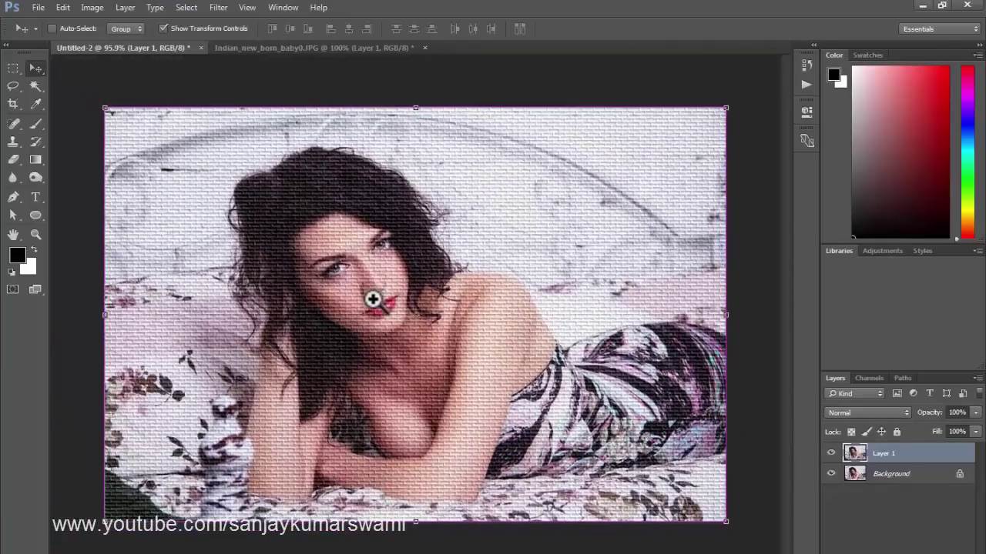
scroll(377, 301, "up", 2)
left_click_drag(377, 301, 375, 301)
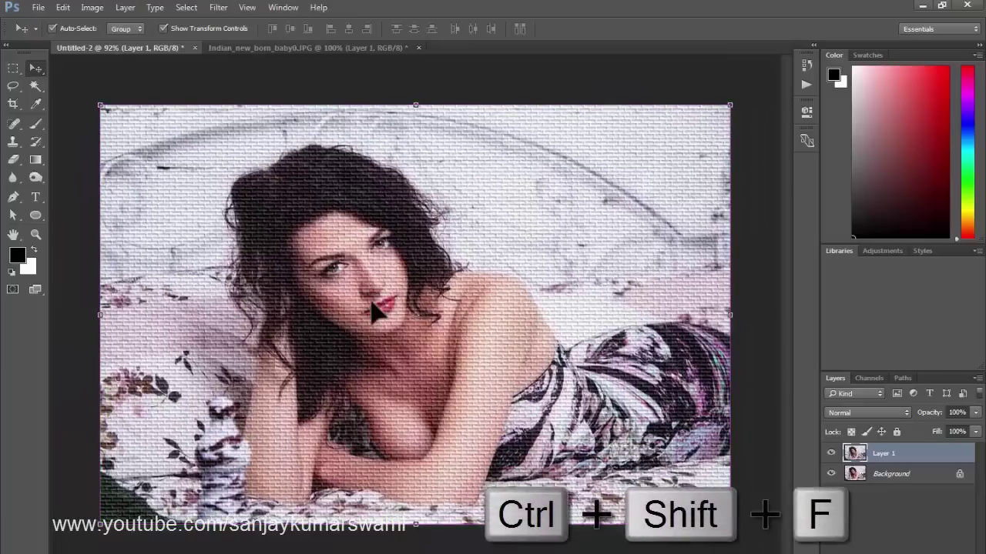
Open the Fade settings for the portrait's last filter and accept them at 100% opacity.
key("ctrl+shift+f")
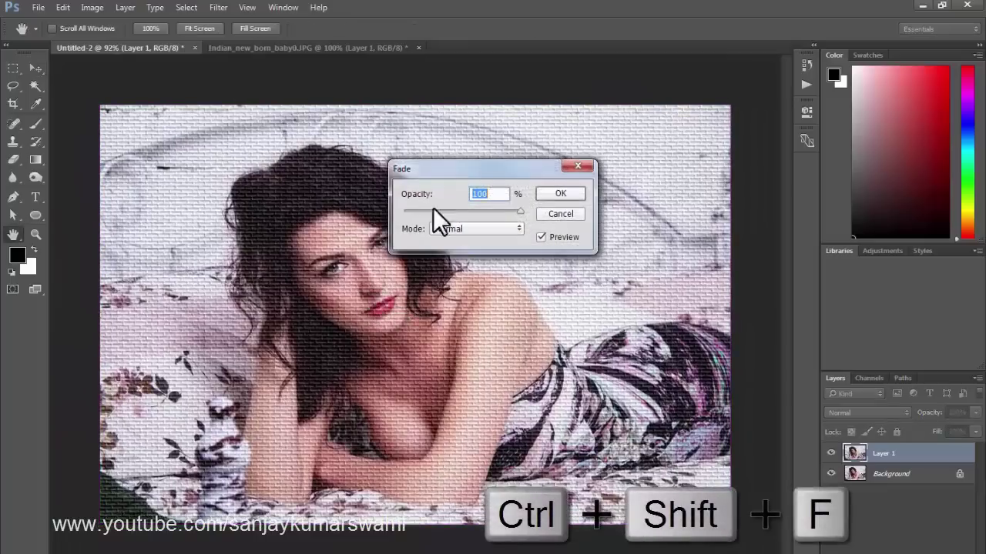
key("Return")
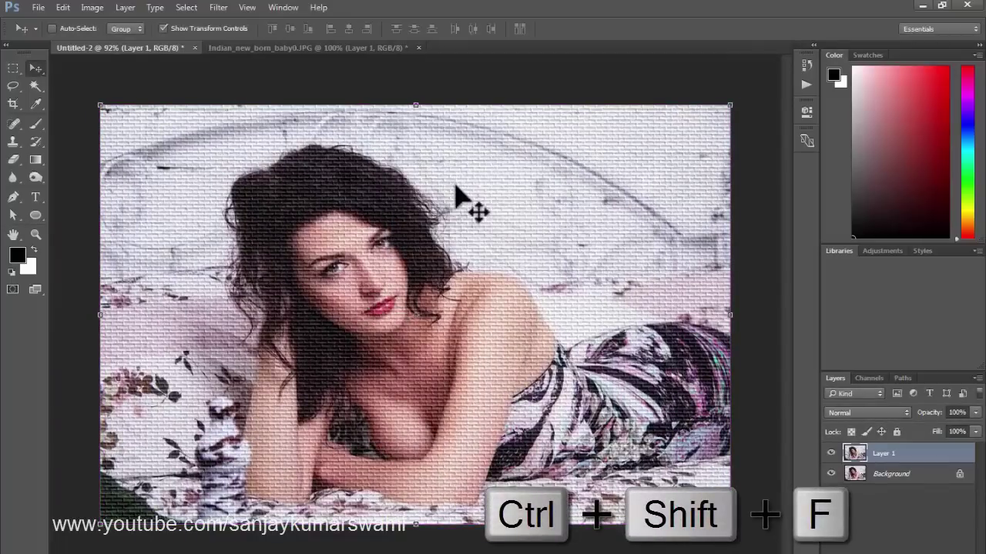
Open the Fade settings for the portrait's last filter and lower the opacity to about 53%.
key("ctrl+shift+f")
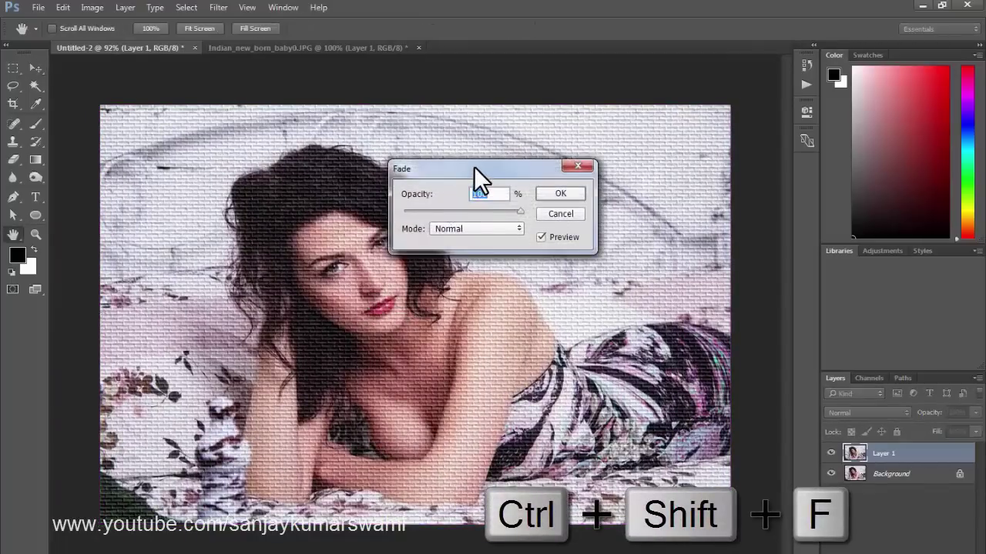
left_click_drag(473, 167, 582, 118)
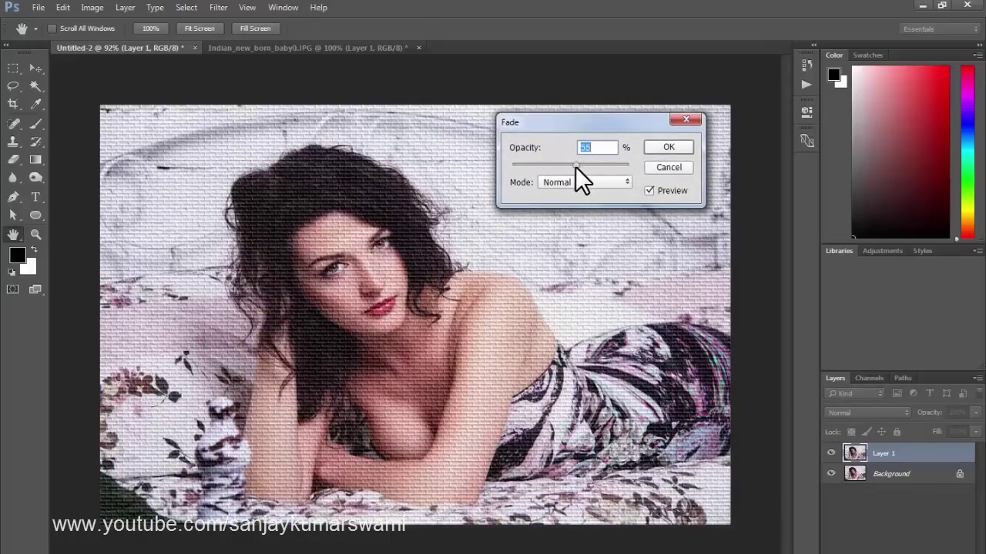
mouse_move(575, 166)
left_mouse_down()
mouse_move(529, 166)
mouse_move(572, 168)
left_mouse_up()
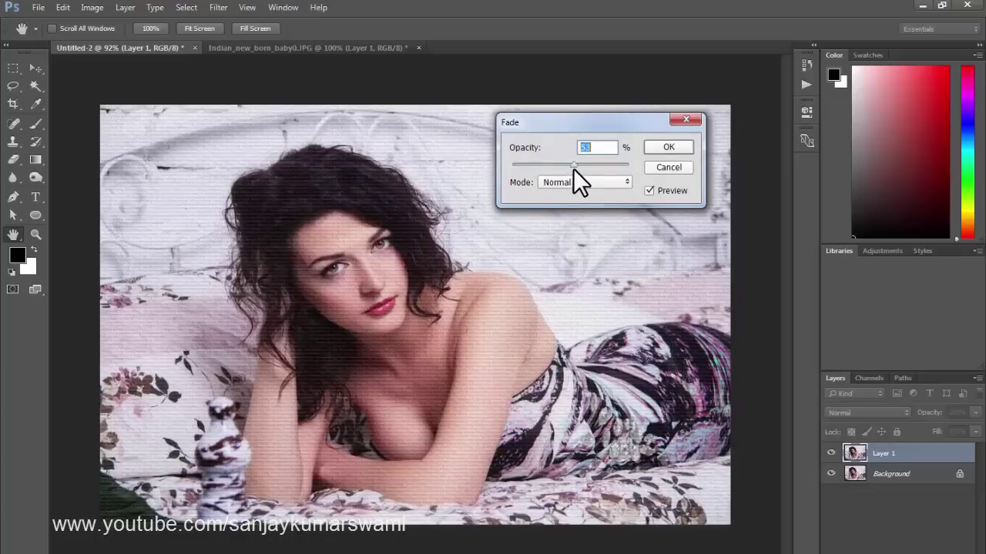
Try the Soft Light mode for the portrait's faded filter, return to Normal and readjust the fade opacity.
left_click(561, 178)
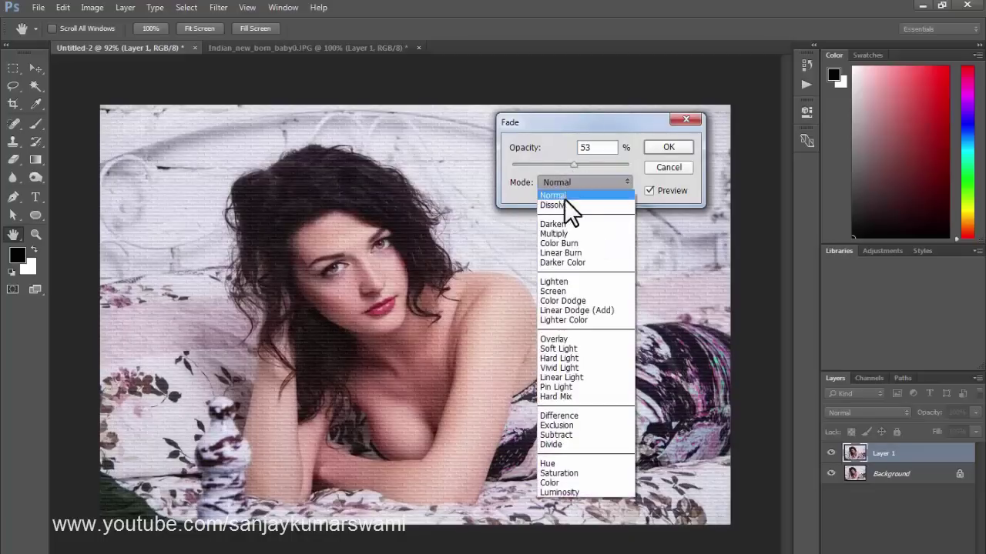
left_click(561, 337)
key("Down")
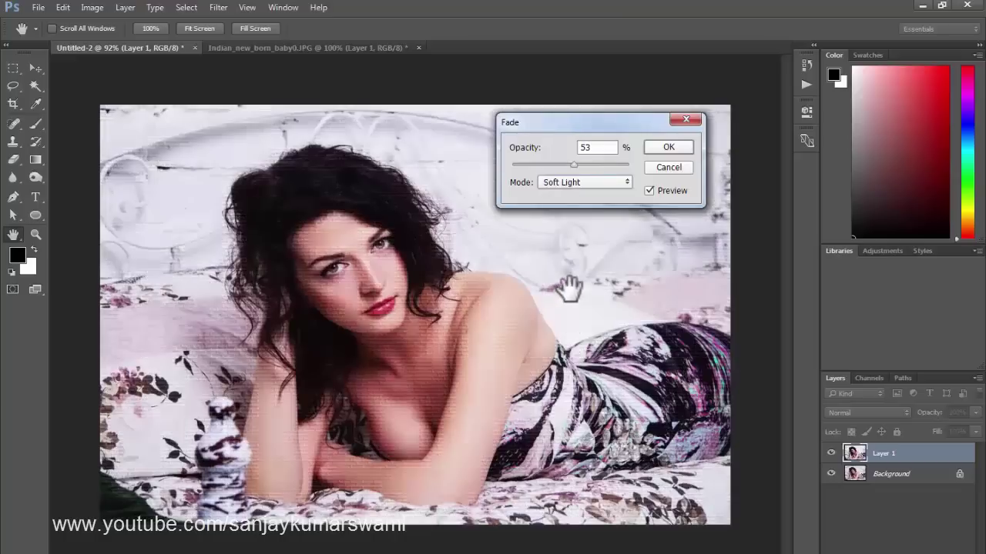
left_click(565, 185)
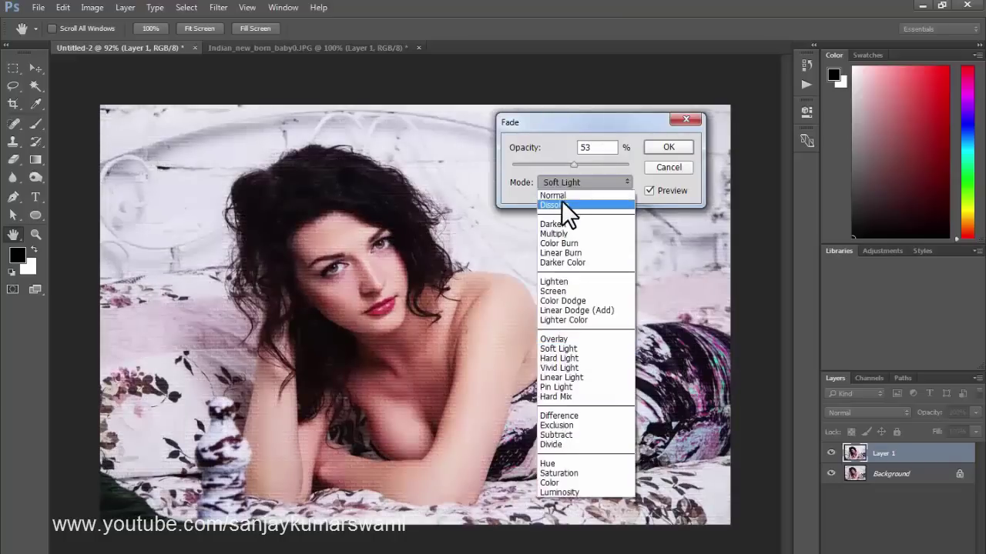
left_click(561, 199)
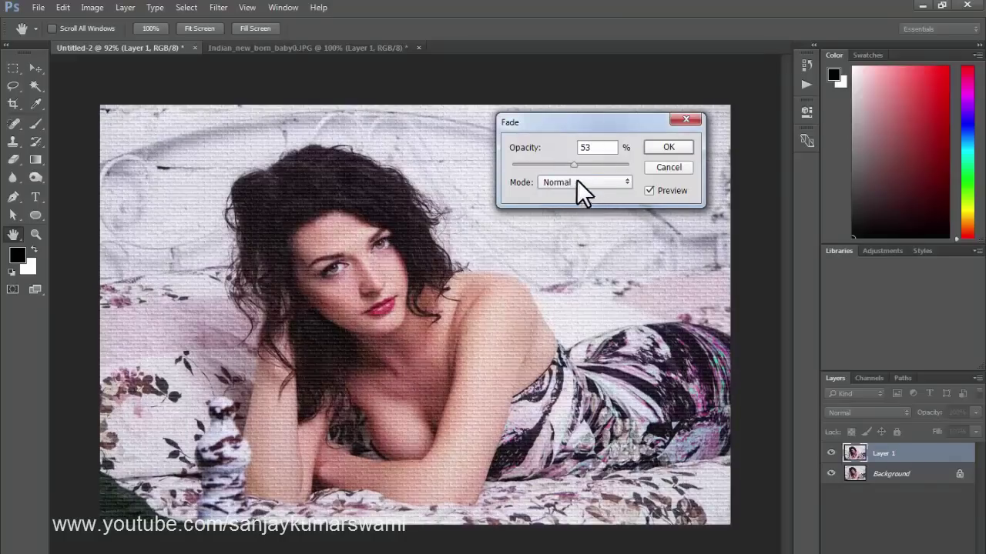
left_click_drag(541, 163, 592, 166)
Reapply the last Filter Gallery effect to the baby photo's Layer 1 and fade it to about 42% opacity.
left_click(215, 8)
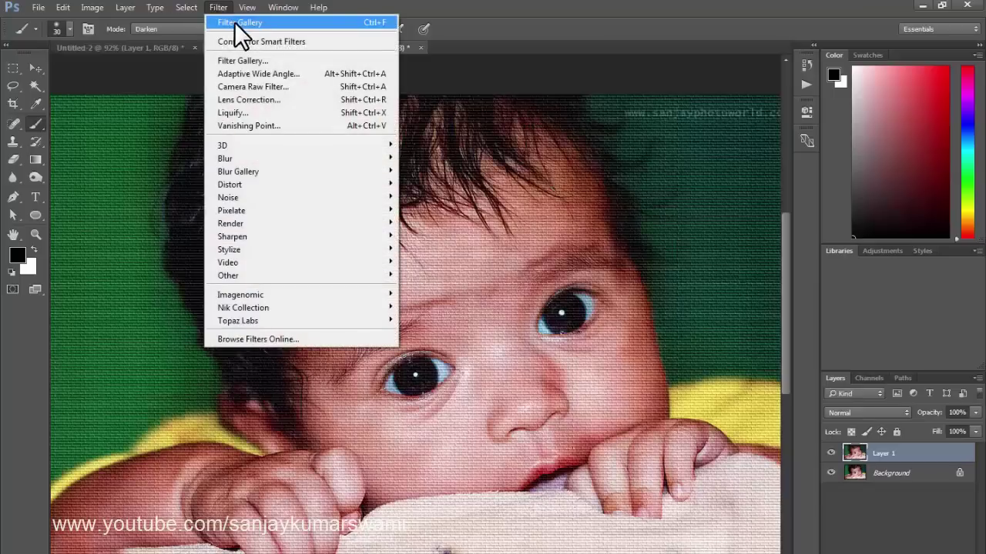
left_click(234, 22)
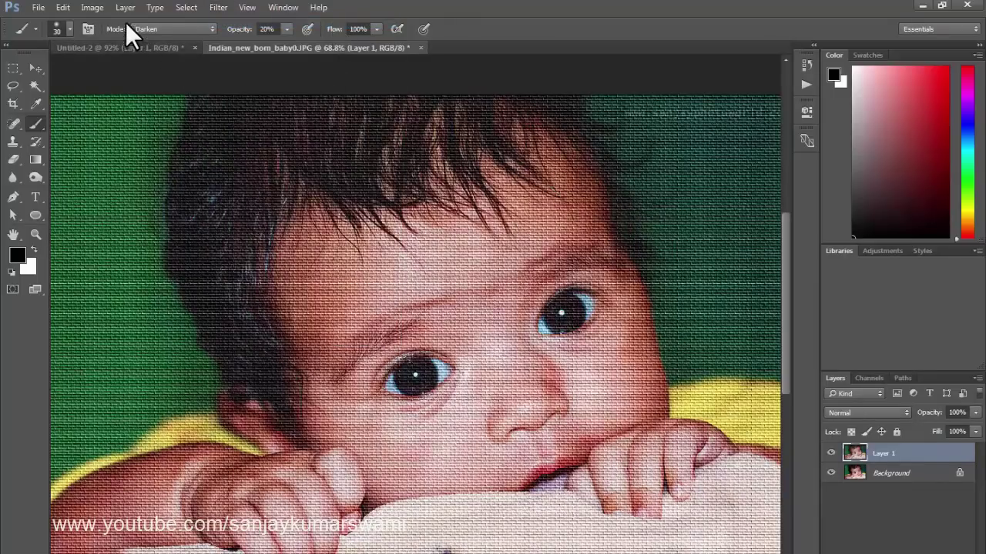
left_click(62, 7)
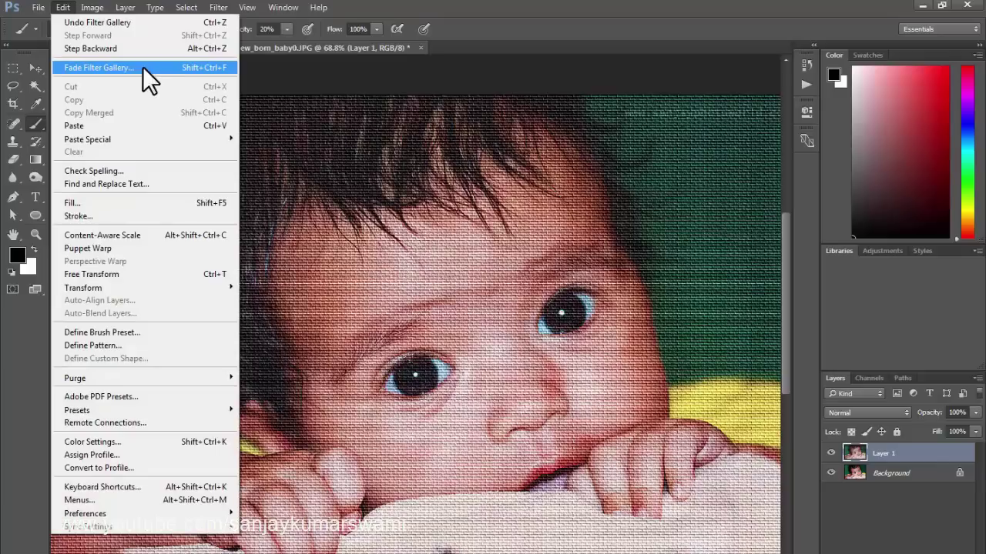
left_click(189, 67)
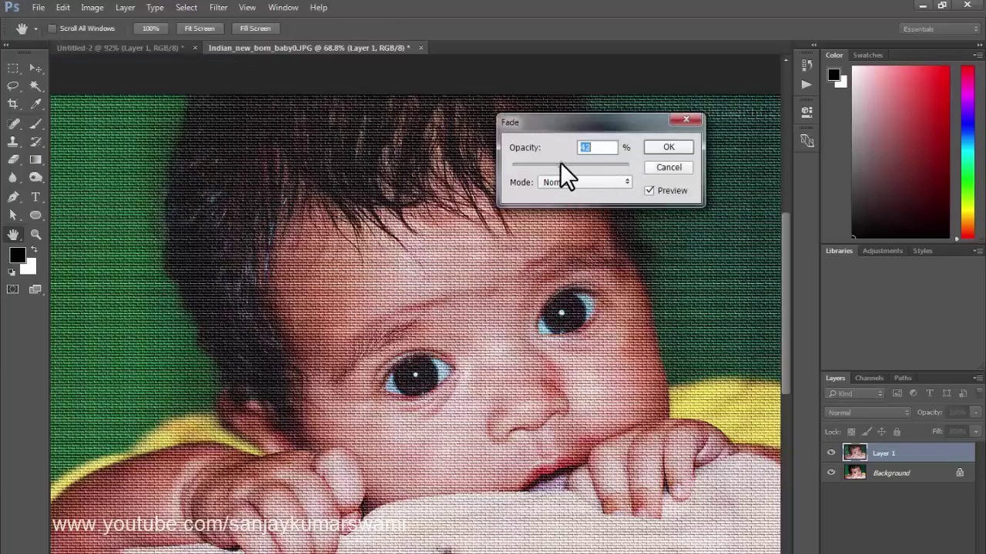
left_click(667, 147)
left_click_drag(482, 231, 430, 231)
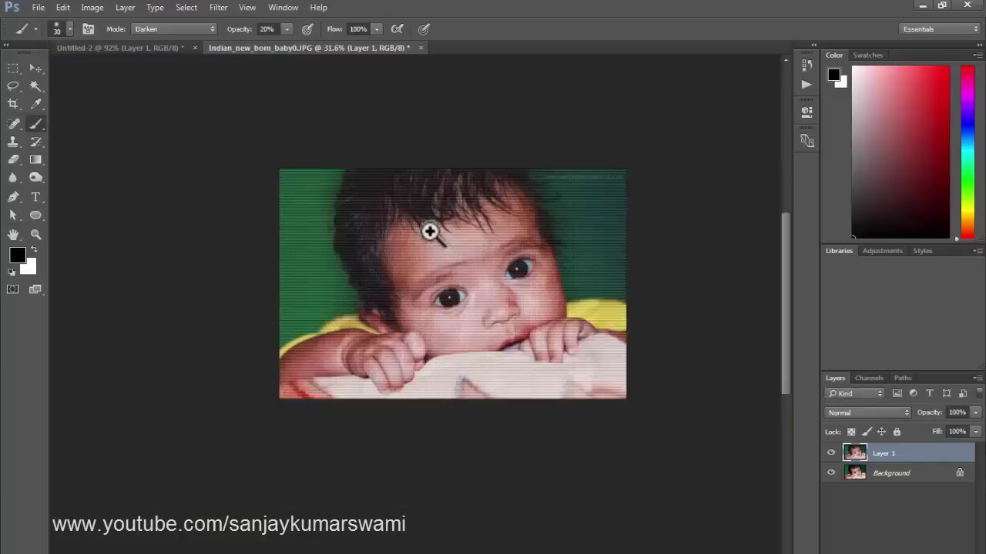
left_click_drag(436, 277, 445, 310)
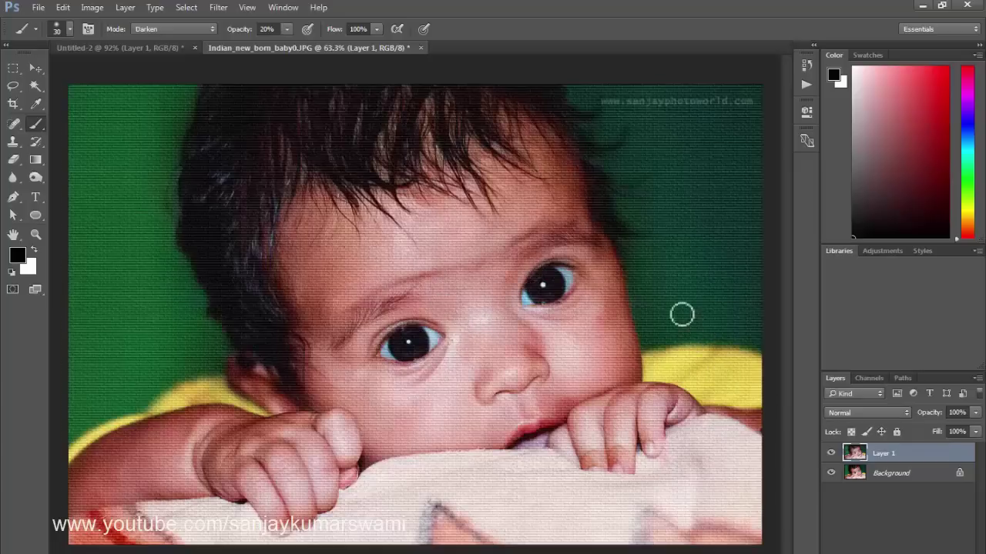
Apply a 60.7-pixel Gaussian Blur to the baby photo's Layer 1 and try fading it to about 89% opacity.
left_click(223, 7)
mouse_move(249, 157)
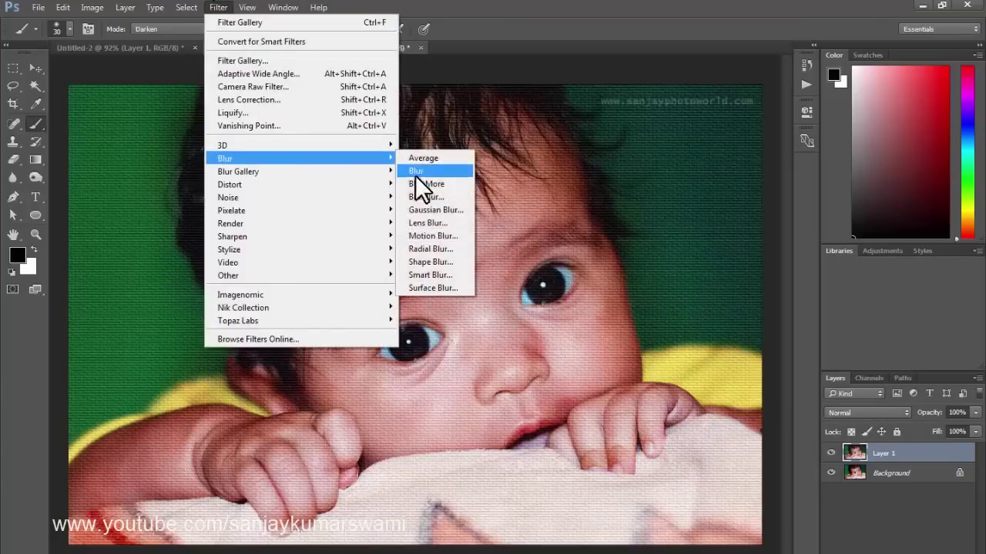
left_click(430, 209)
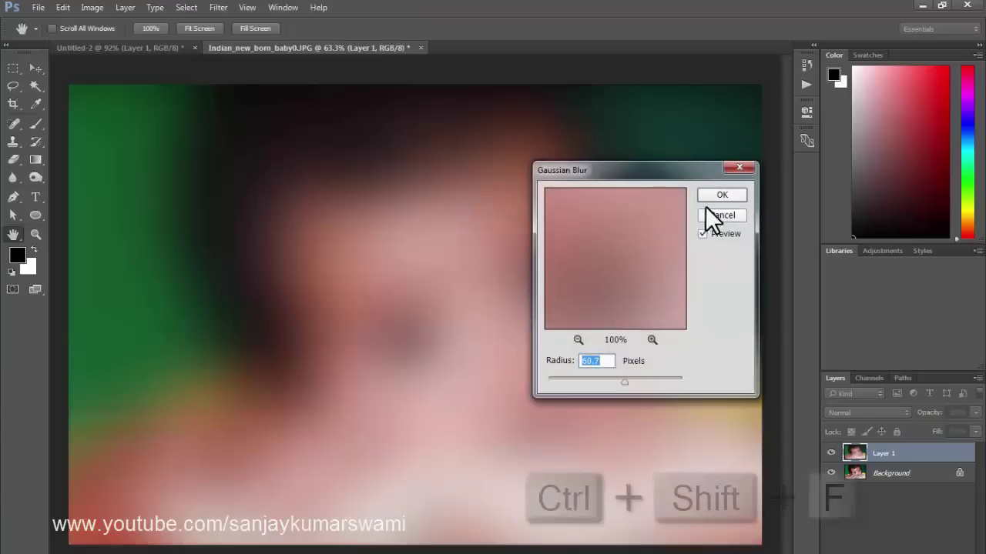
left_click(710, 195)
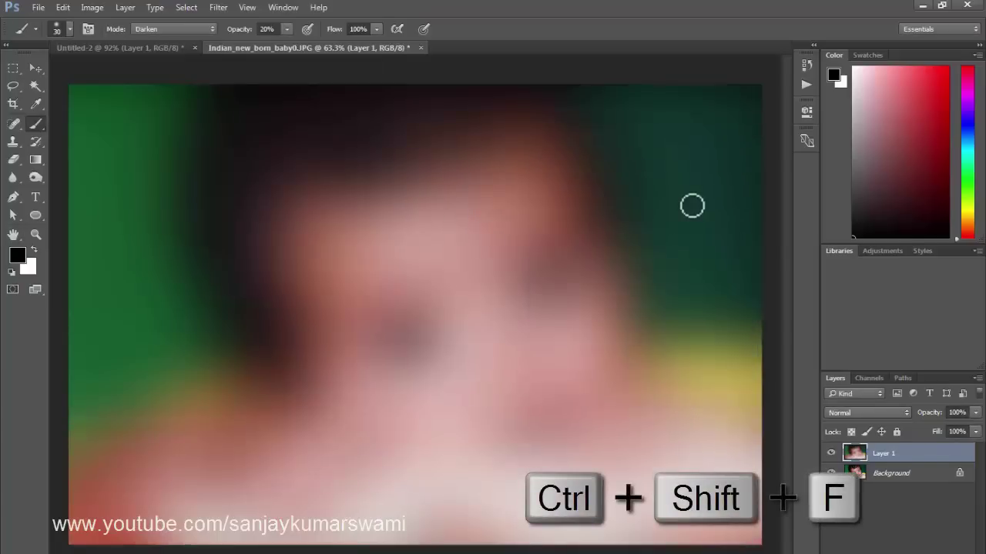
key("ctrl+shift+f")
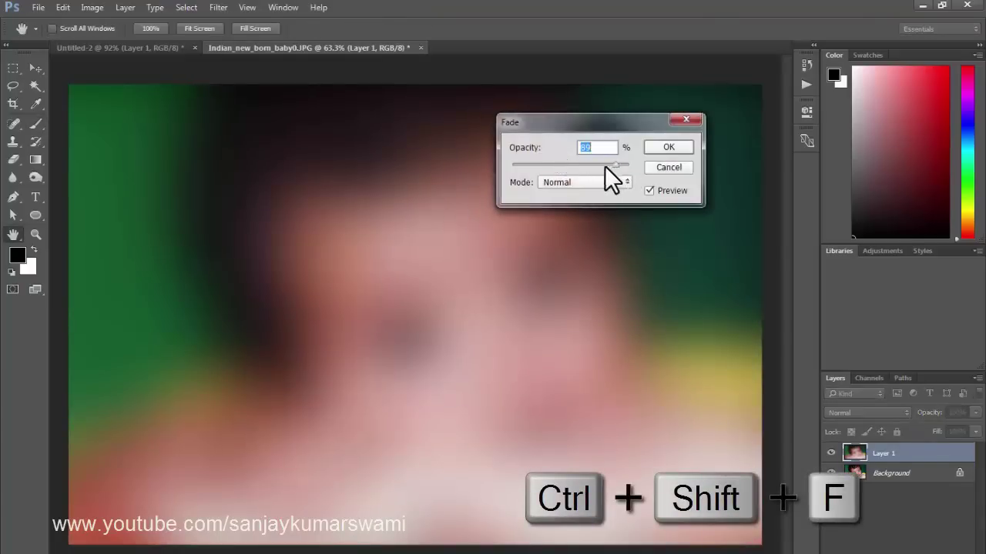
mouse_move(605, 165)
left_mouse_down()
mouse_move(578, 166)
mouse_move(617, 164)
left_mouse_up()
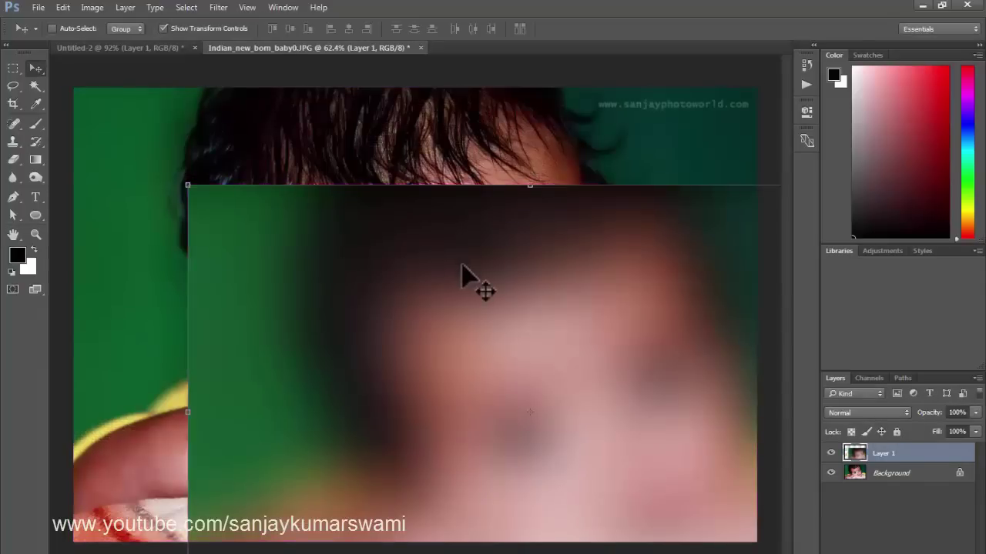
Replace the blurred layer with a fresh duplicate of the Background and convert the duplicate to a Smart Object.
left_click_drag(462, 271, 343, 162)
key("Delete")
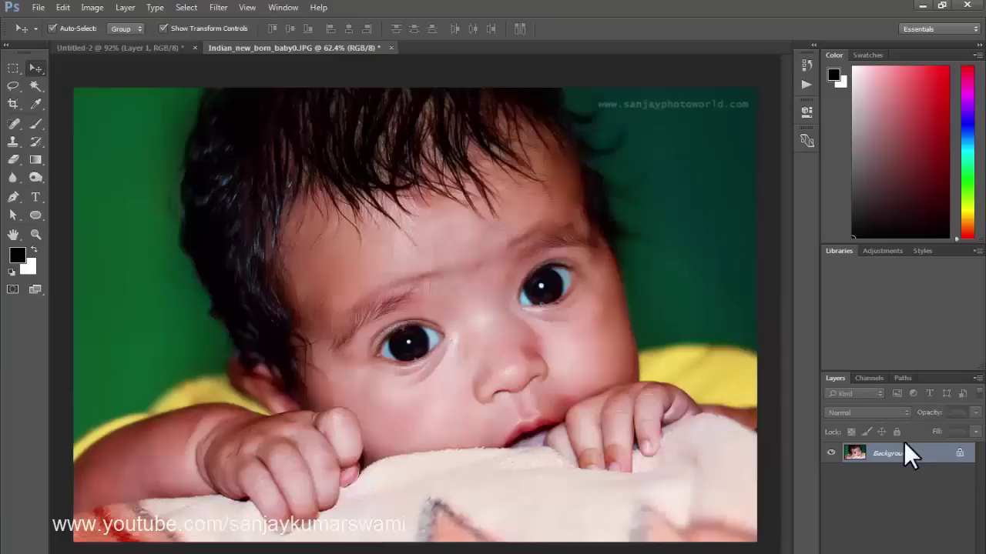
key("ctrl+j")
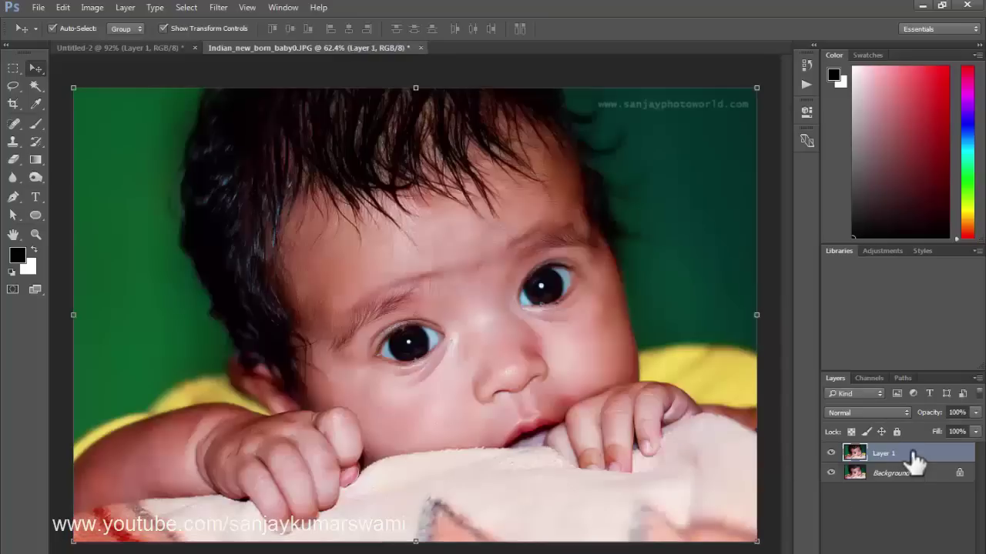
right_click(922, 460)
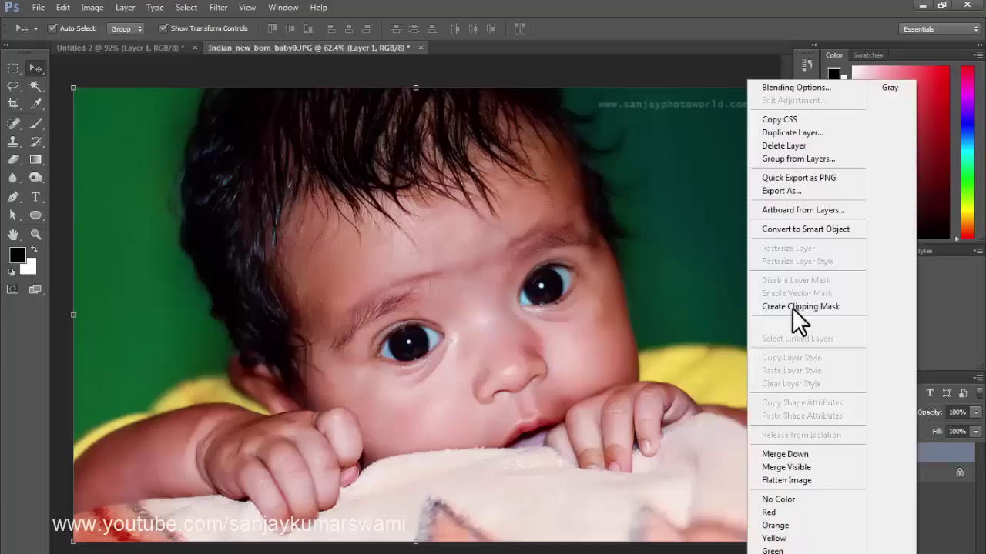
left_click(811, 229)
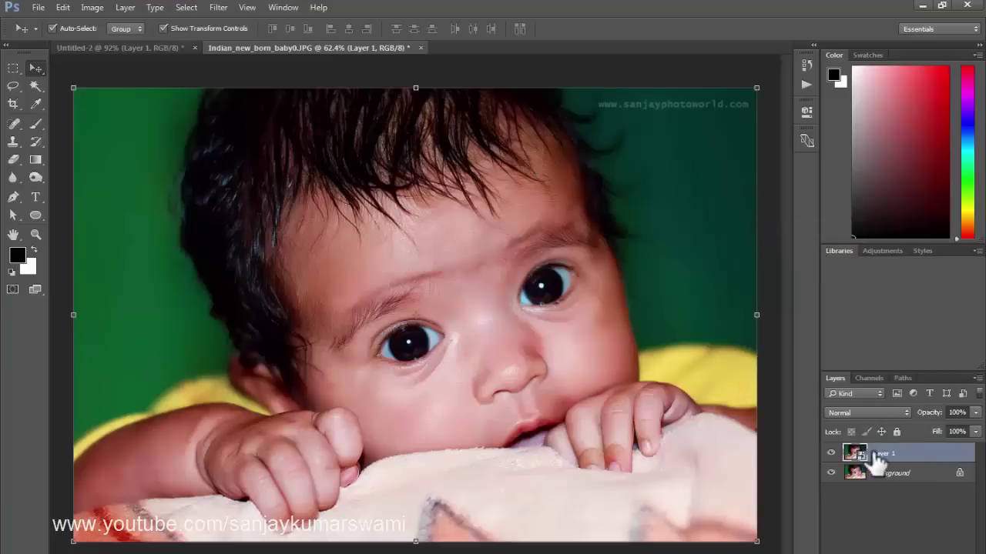
Apply the Filter Gallery's Texturizer to the Smart Object with Brick texture, 58% scaling, relief 6 and Bottom Left light.
left_click(218, 8)
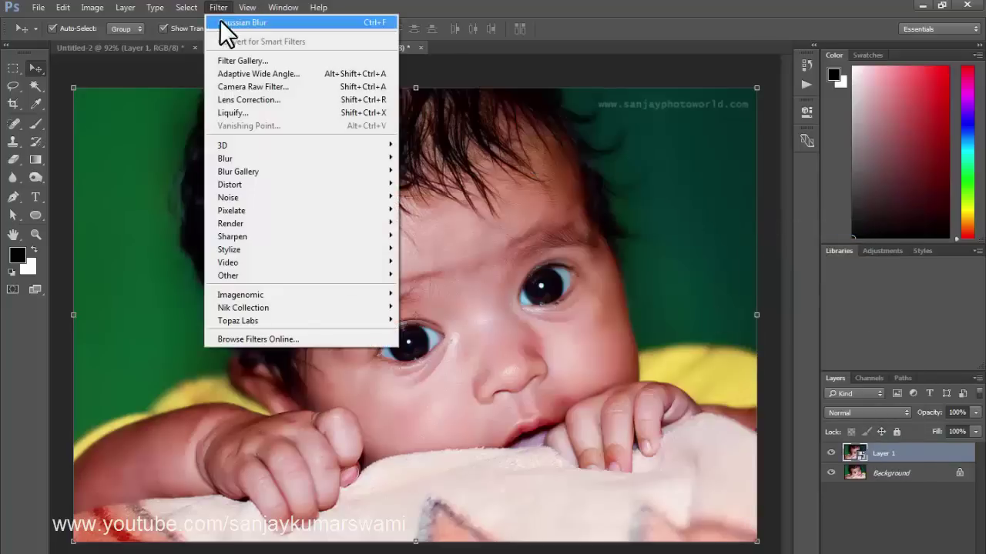
left_click(251, 60)
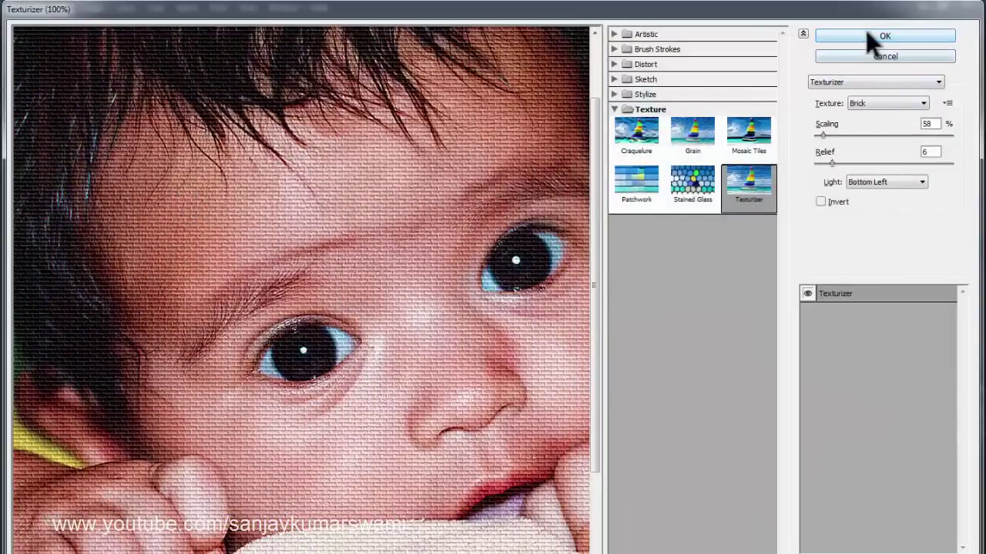
left_click(867, 35)
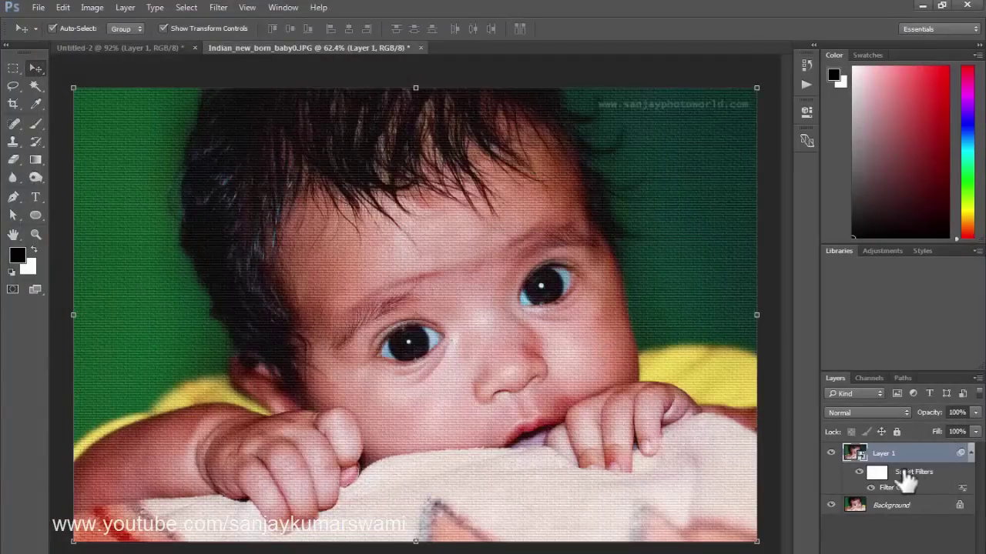
Compare the baby photo with and without the Filter Gallery smart filter at different magnifications.
left_click(877, 474)
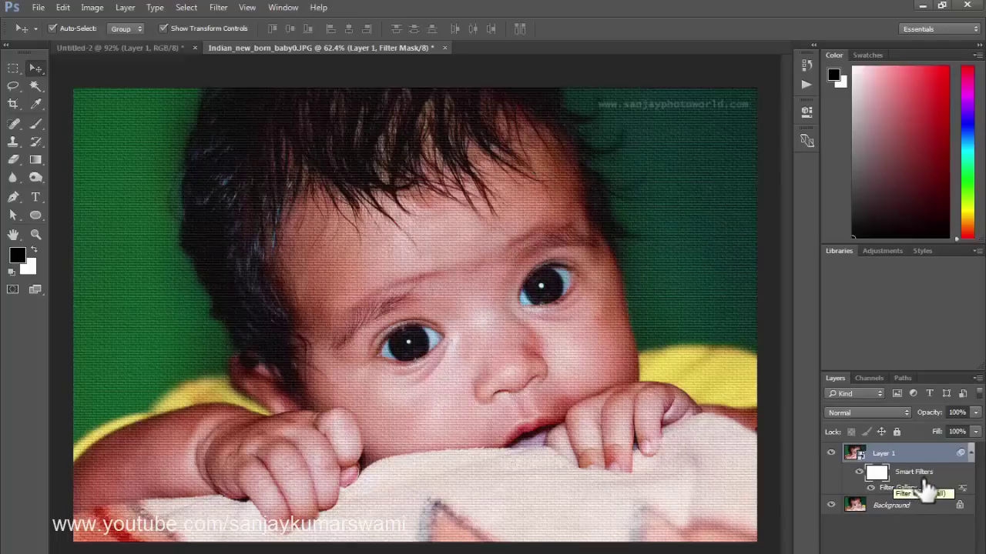
left_click(871, 489)
left_click(871, 489)
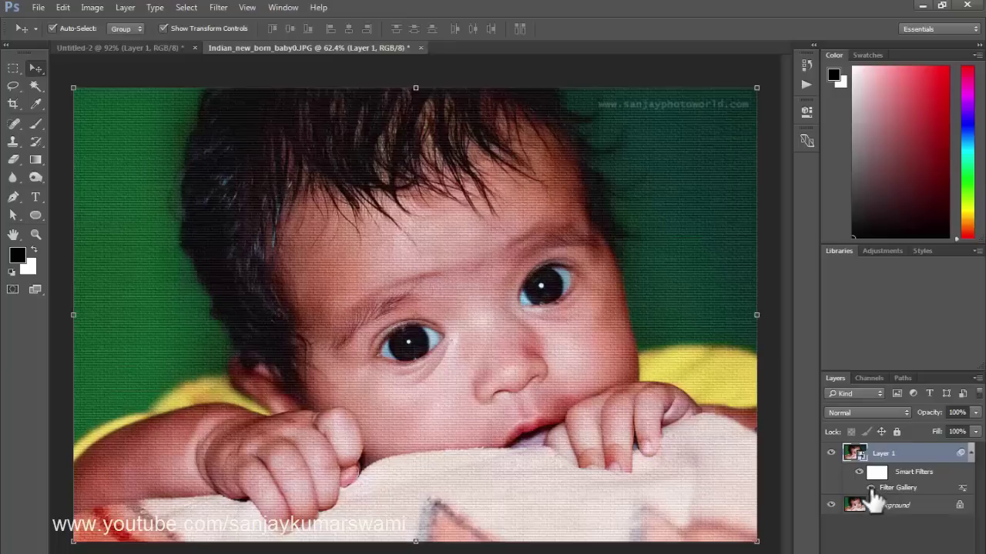
left_click(871, 490)
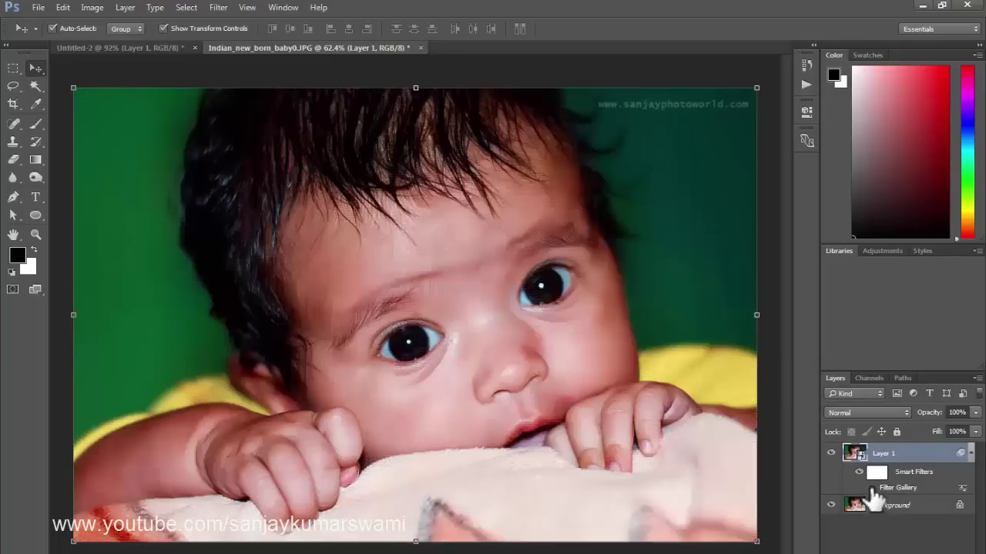
left_click(871, 490)
left_click_drag(814, 462, 612, 418)
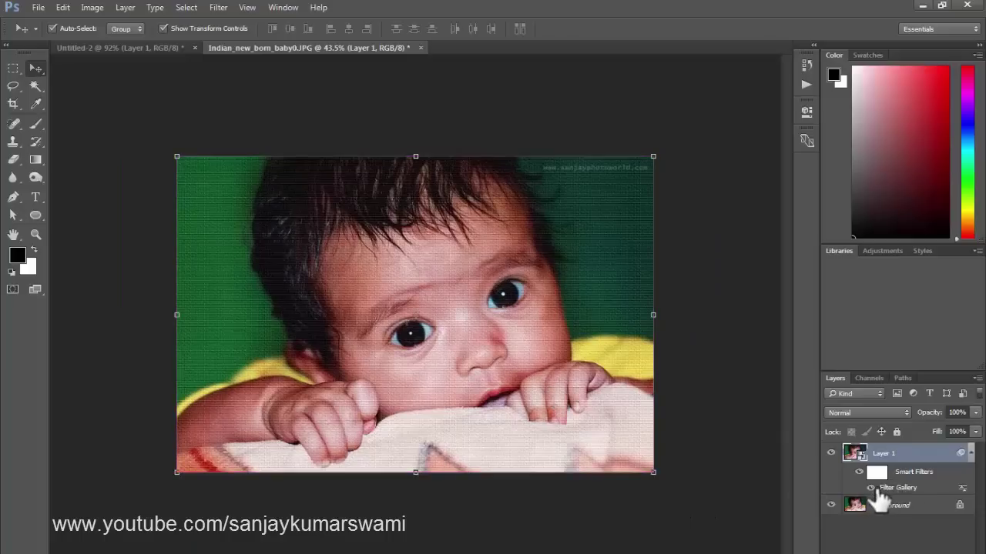
left_click(871, 489)
left_click(871, 490)
scroll(487, 323, "up", 5)
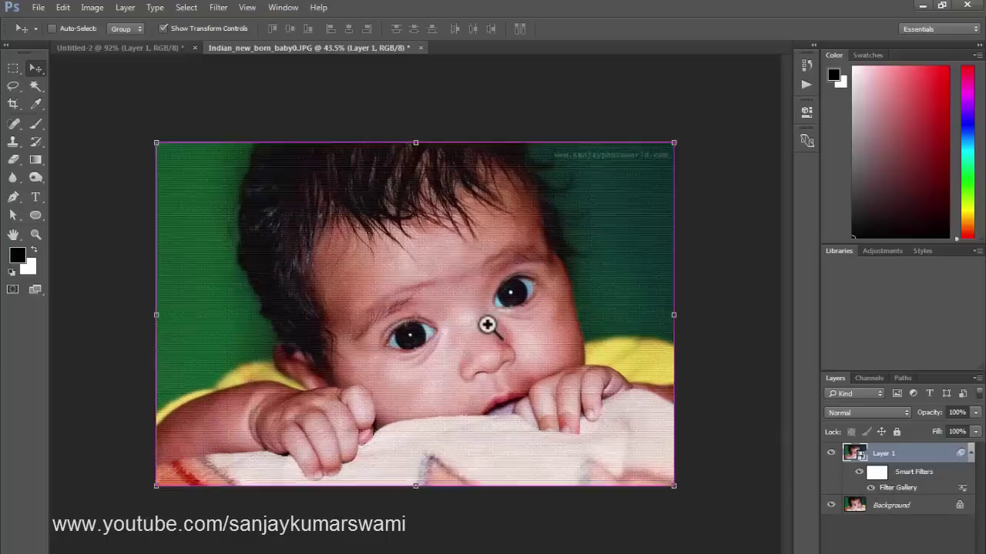
scroll(490, 333, "down", 2)
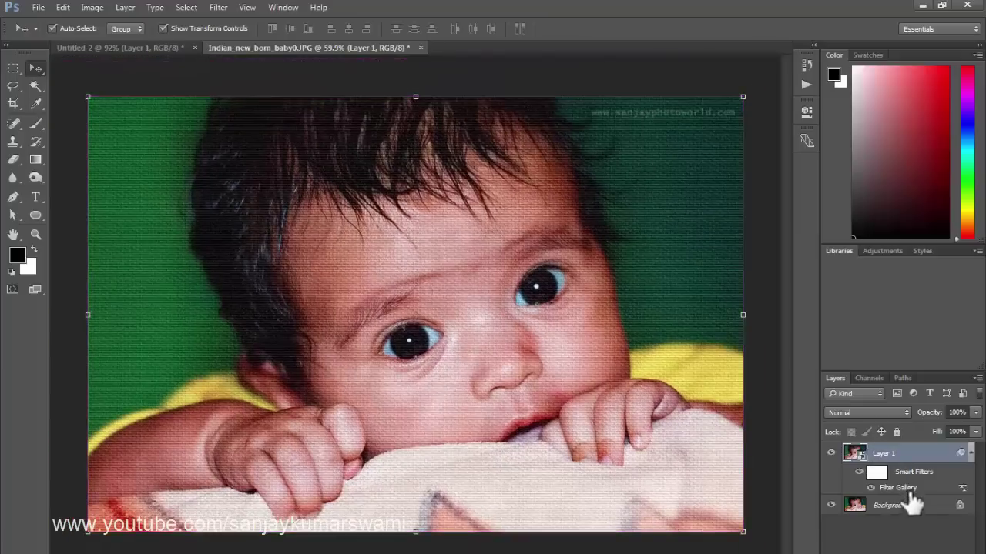
Look at the Filter Gallery smart filter's blending options and close them without changes.
left_click(882, 508)
left_click(889, 491)
double_click(962, 488)
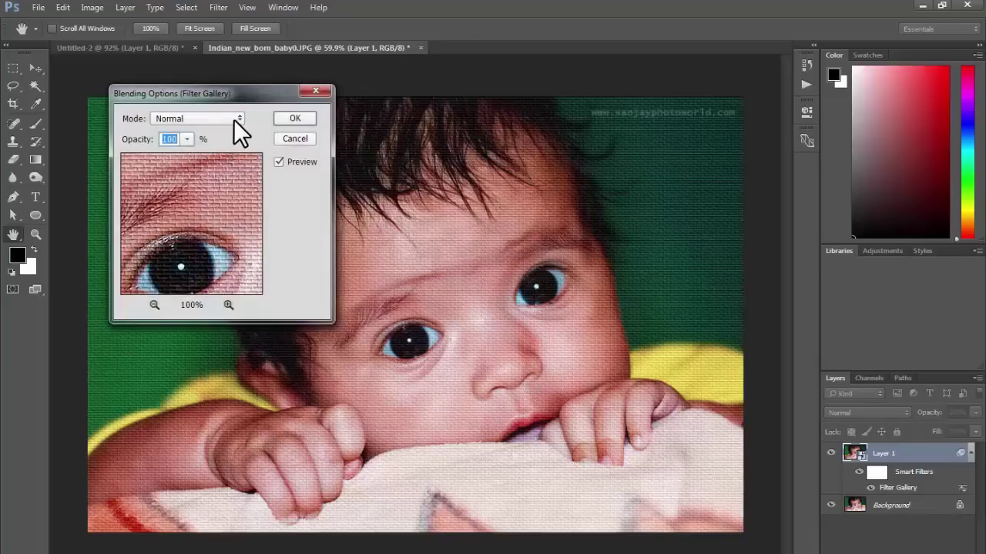
left_click_drag(224, 93, 605, 86)
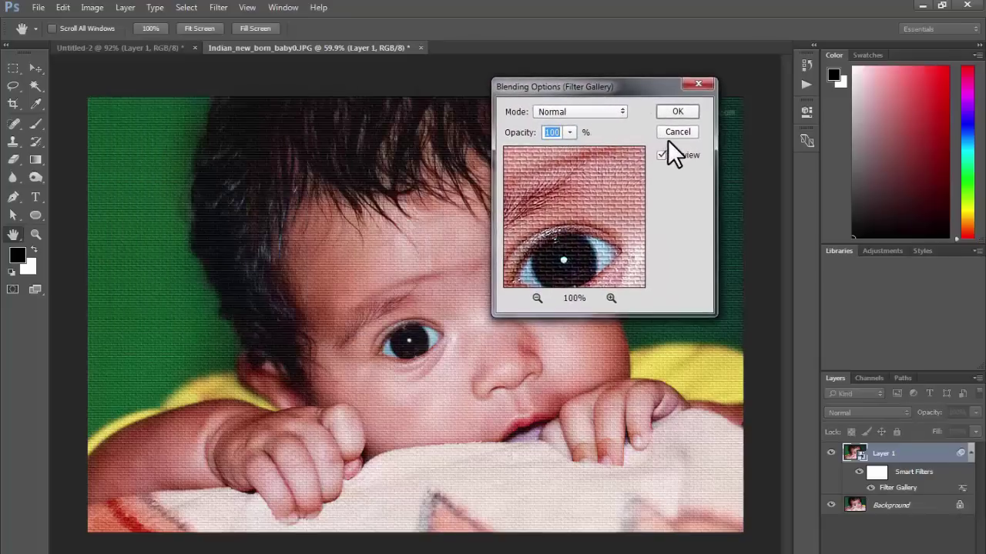
left_click(668, 133)
key("v")
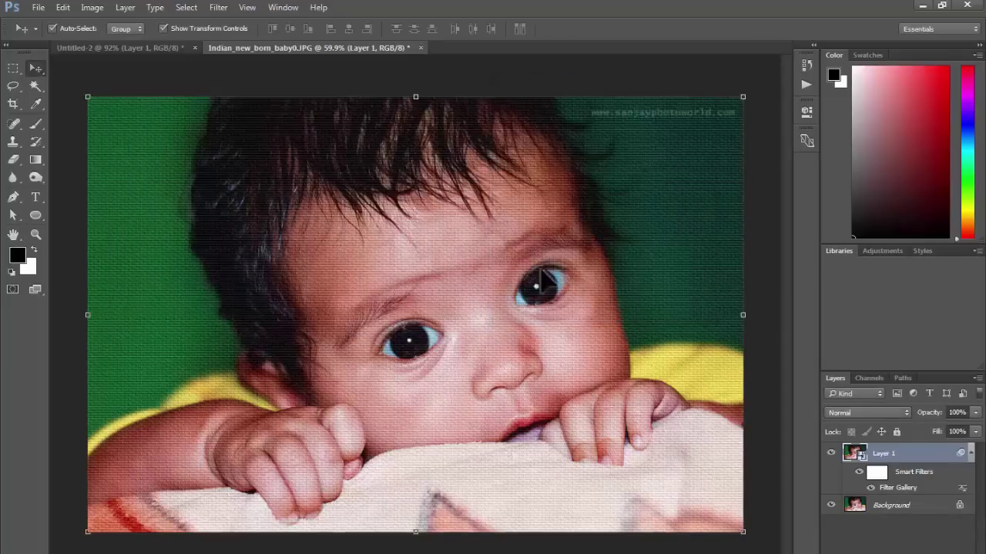
Paint black over the baby's face on the smart filter's mask with a 400 px brush at 100% opacity.
left_click(876, 473)
key("b")
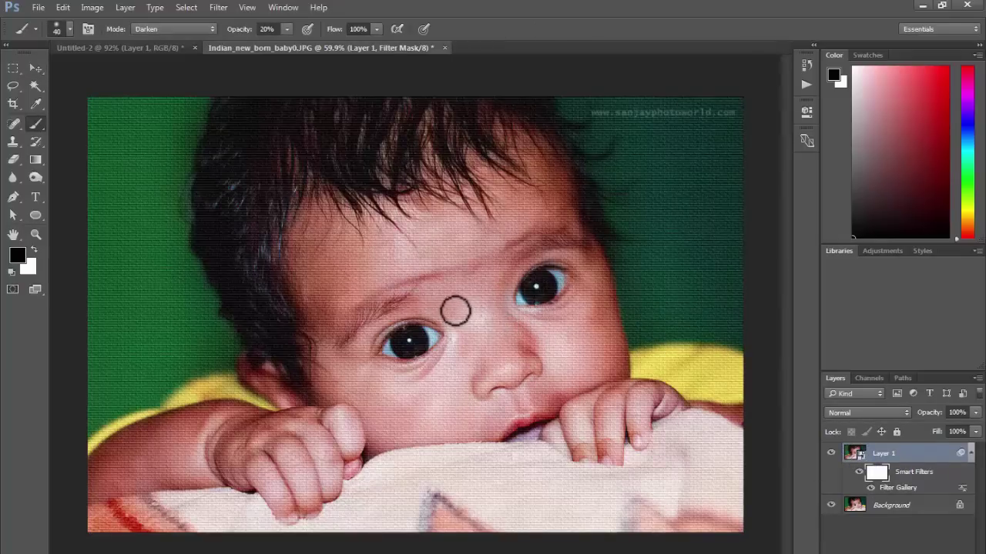
key("x")
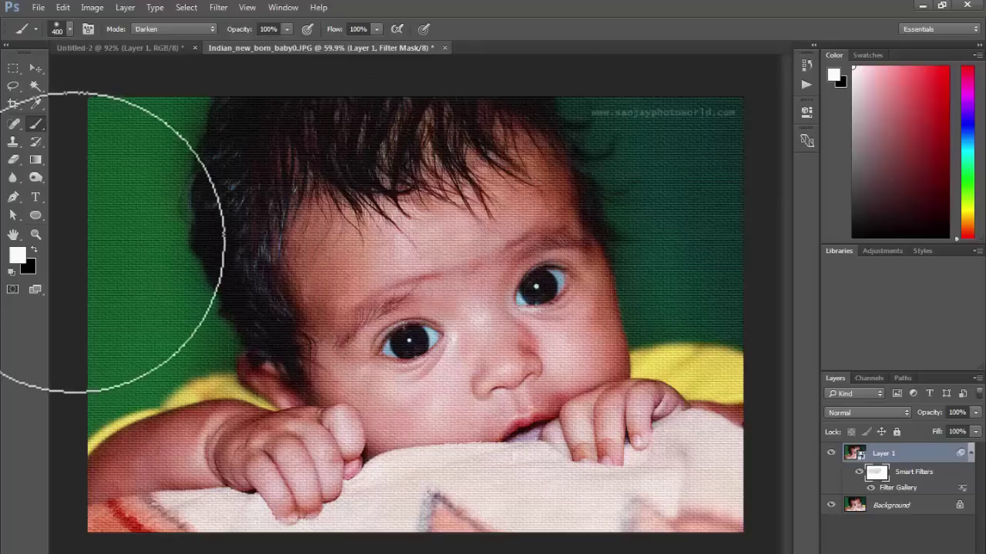
left_click(35, 247)
mouse_move(332, 253)
left_mouse_down()
mouse_move(462, 402)
mouse_move(572, 369)
mouse_move(485, 362)
mouse_move(473, 315)
mouse_move(387, 407)
mouse_move(524, 265)
mouse_move(528, 220)
left_mouse_up()
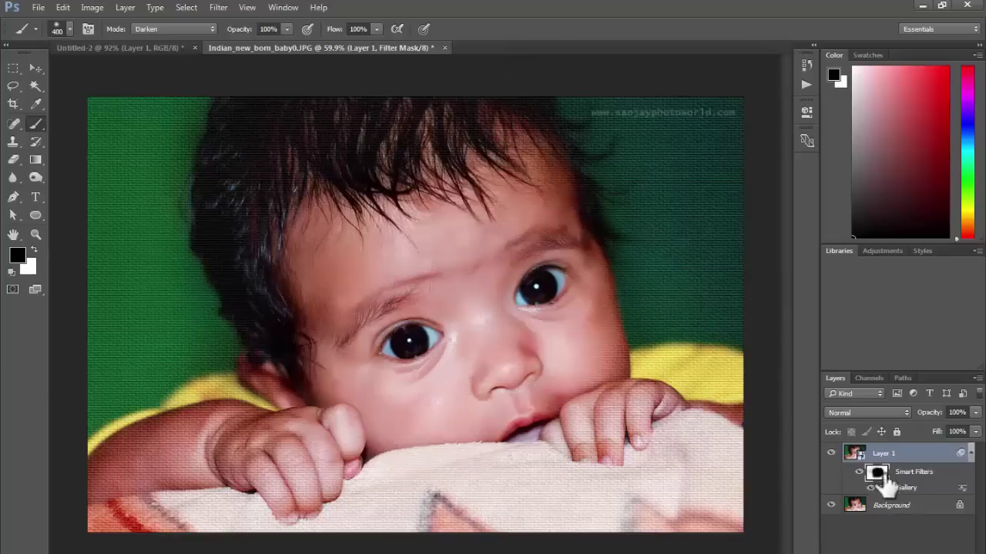
Undo the last mask stroke and delete the filtered Smart Object layer, leaving only the Background.
key("ctrl+z")
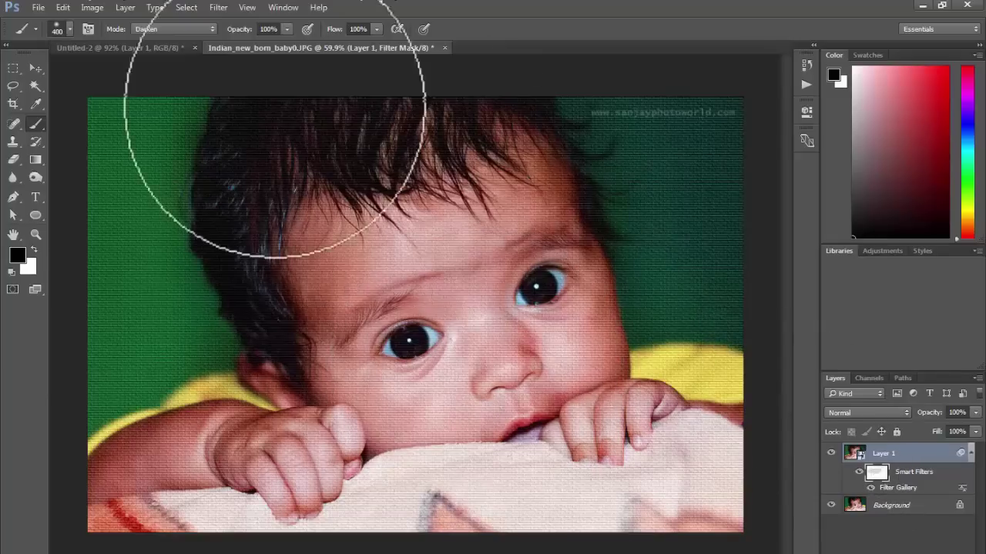
key("v")
key("Delete")
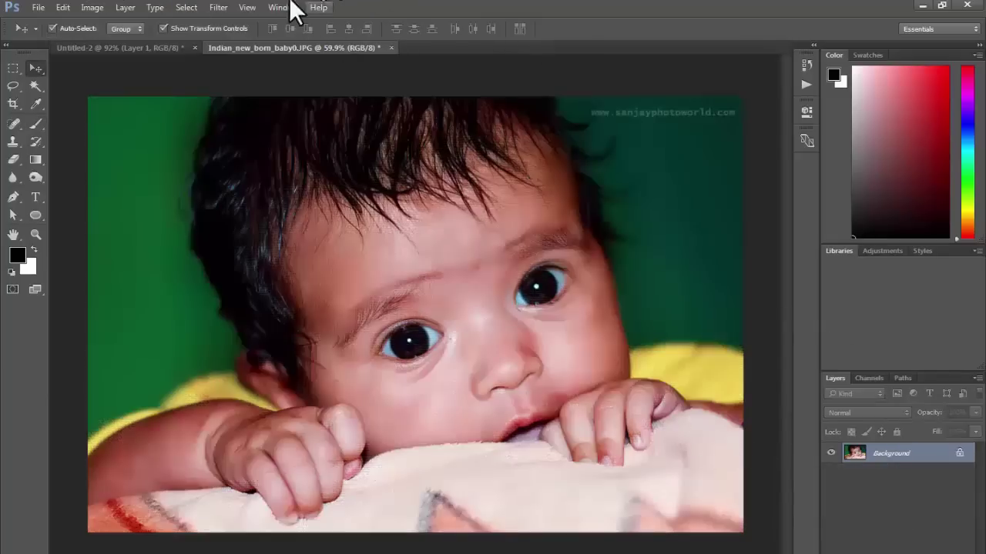
In the Filter Gallery on the Background, stack Craquelure with crack spacing 31, depth 1 and brightness 9 above Texturizer, trying Grain first.
left_click(204, 5)
mouse_move(213, 6)
left_click(249, 62)
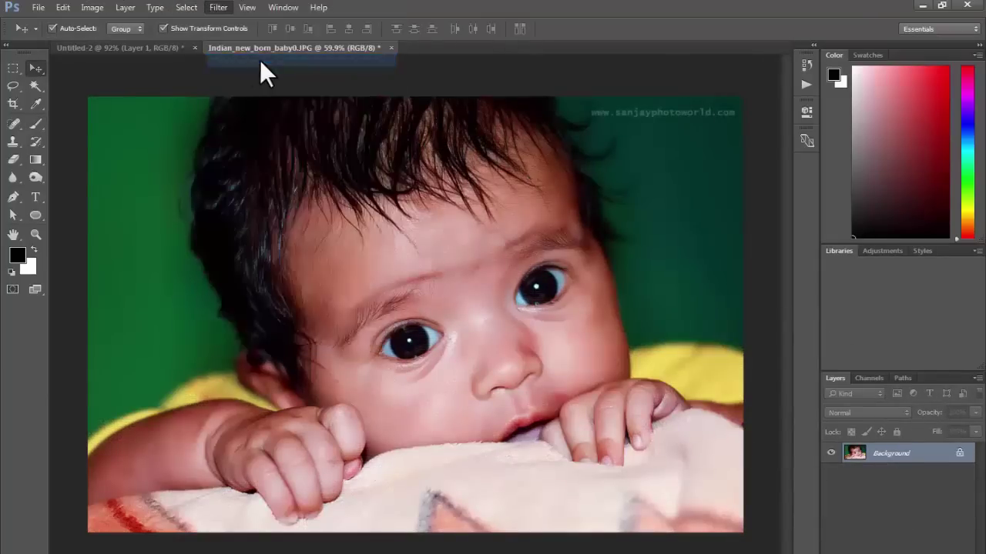
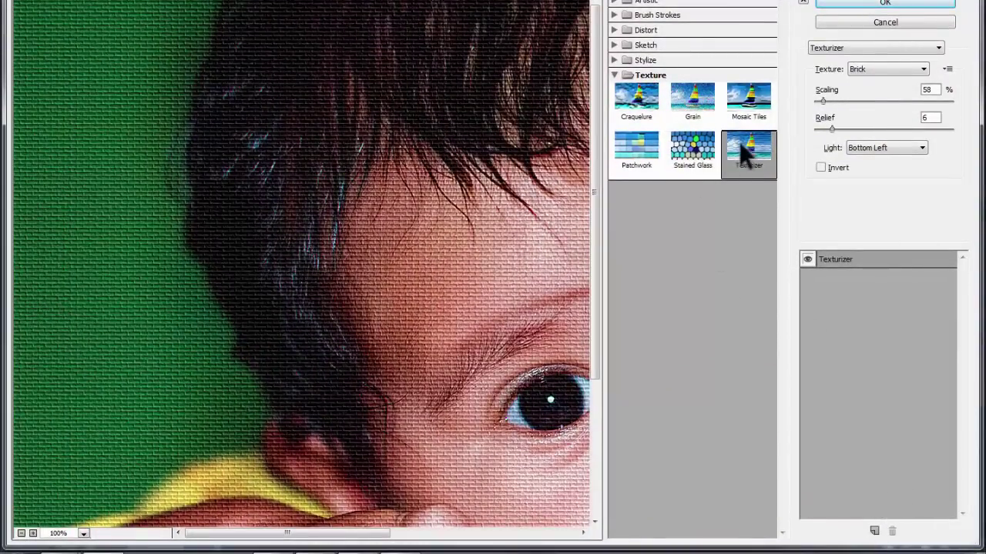
left_click_drag(407, 341, 165, 214)
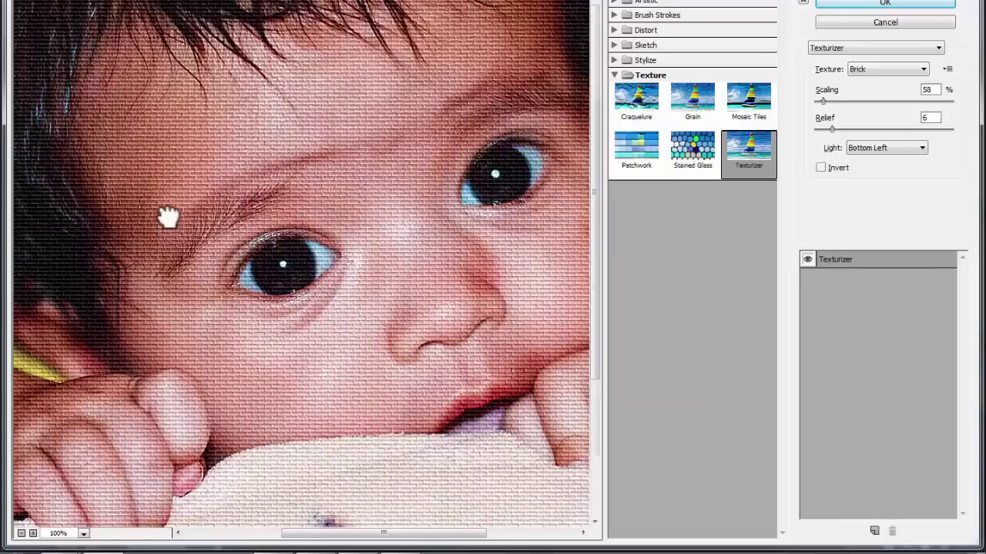
left_click(873, 531)
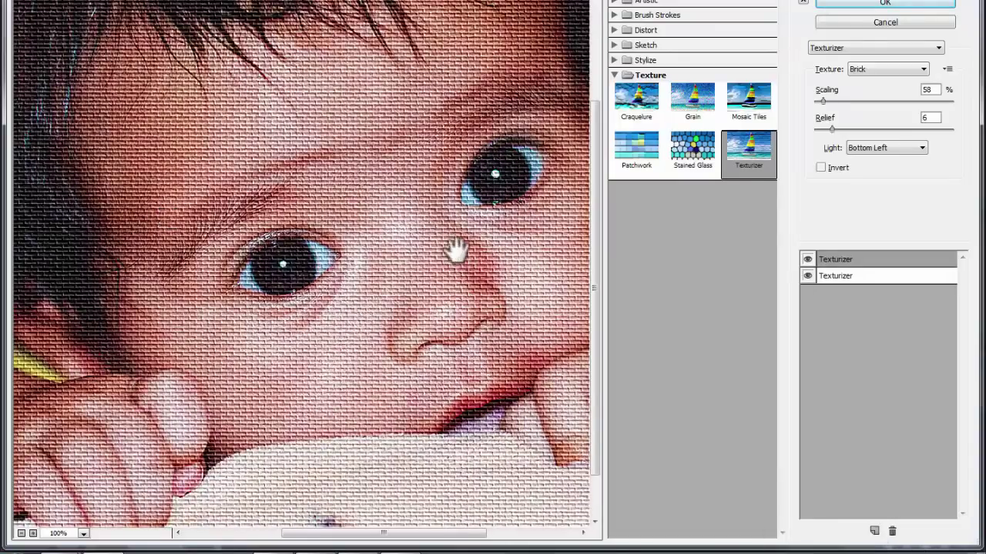
left_click(728, 107)
left_click(693, 100)
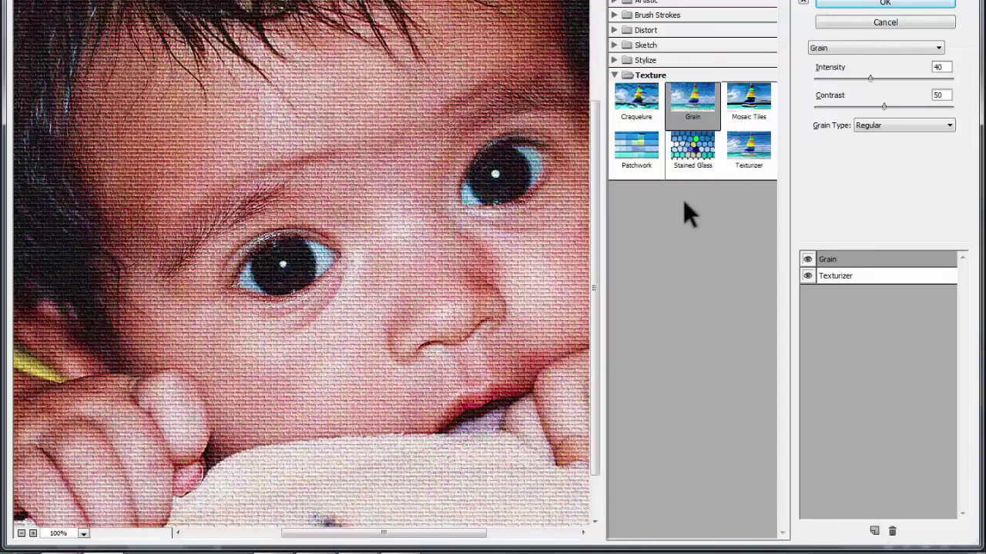
left_click(637, 98)
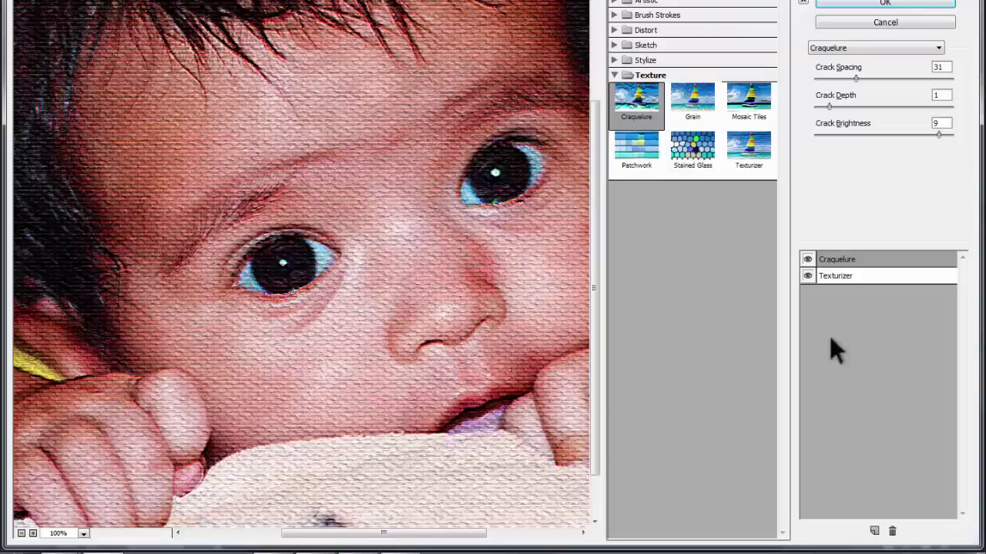
Add a third effect, previewing Stamp and Graphic Pen before choosing Glass with distortion 2, smoothness 4, Frosted texture and 140% scaling.
left_click(873, 532)
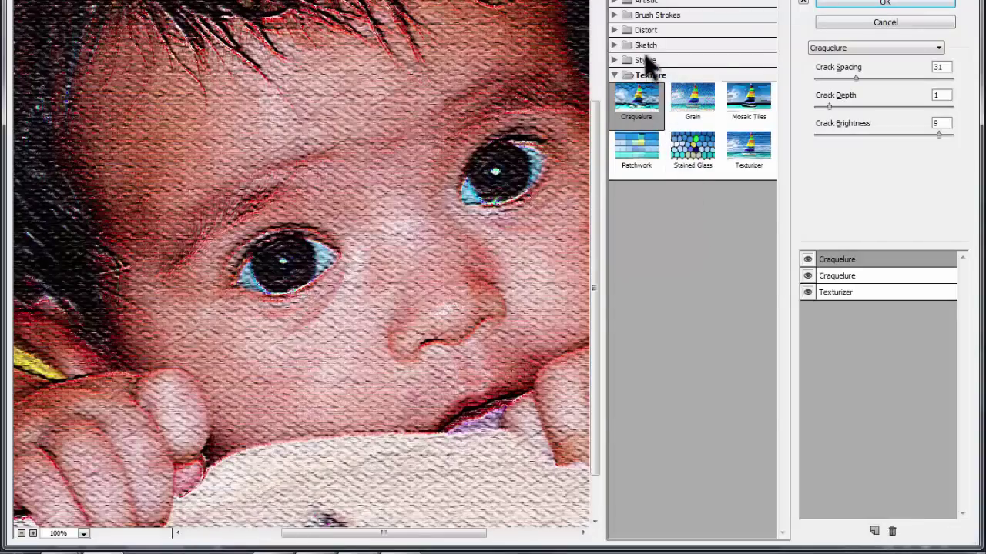
left_click(645, 45)
left_click(758, 208)
left_click(749, 165)
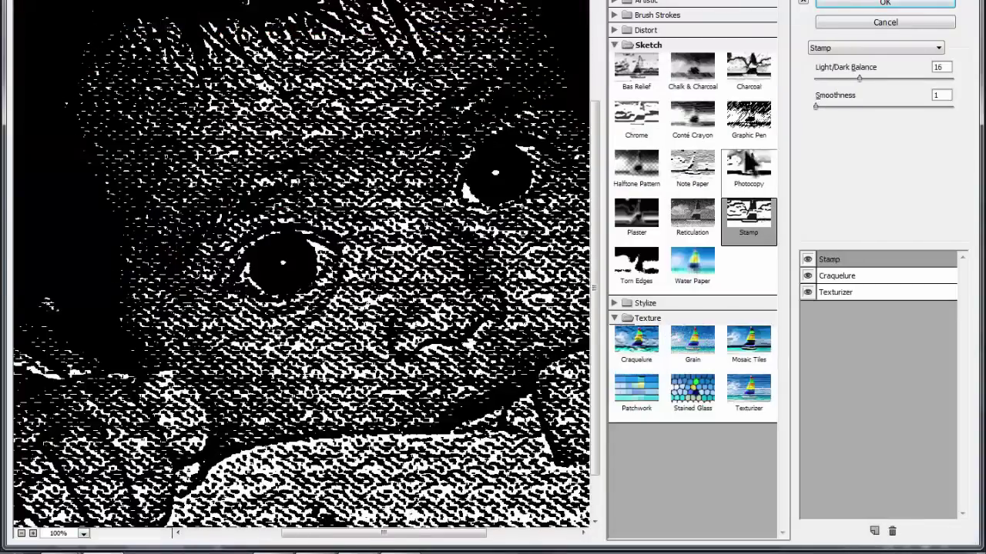
left_click(749, 127)
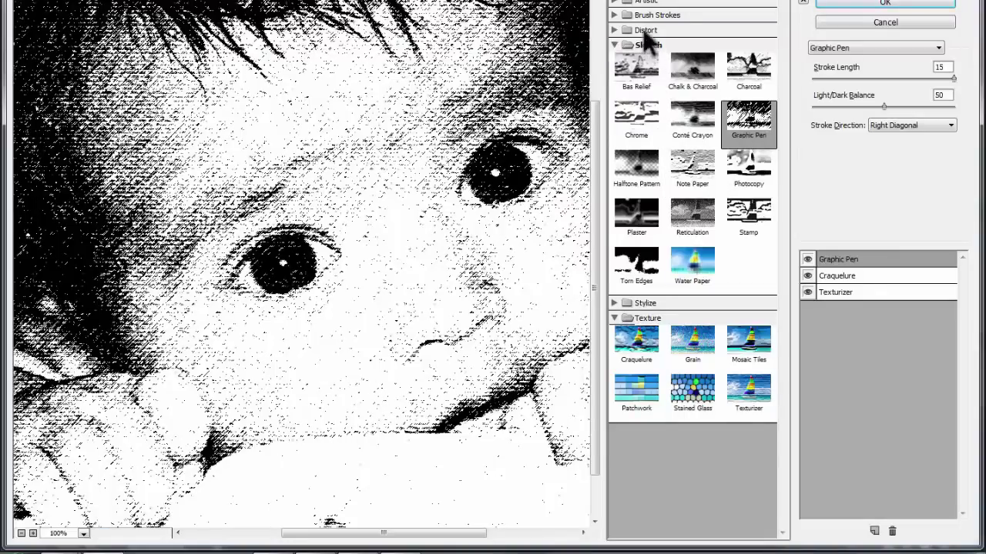
left_click(646, 30)
left_click(641, 51)
left_click(702, 54)
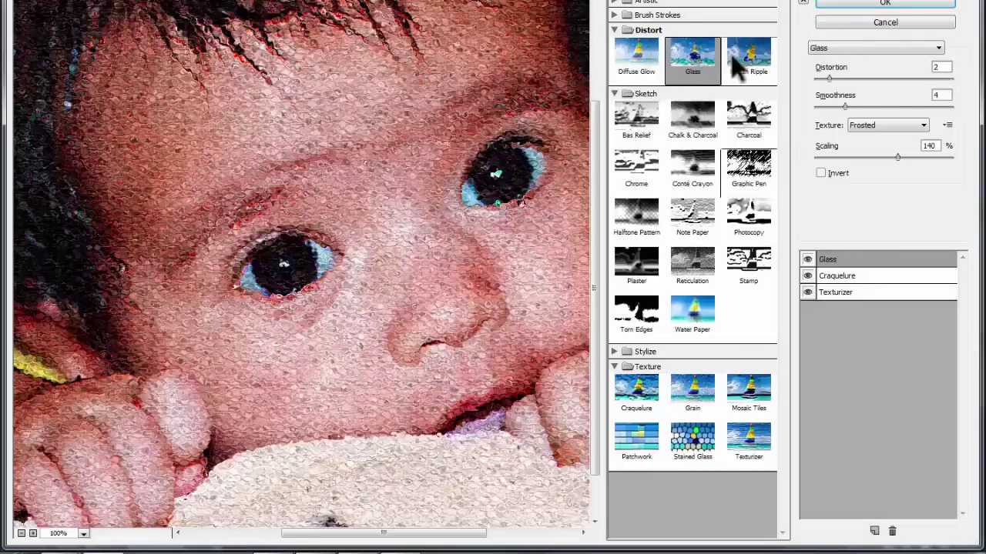
Add an Angled Strokes effect with direction balance 65, stroke length 26 and sharpness 6 above Glass.
left_click_drag(515, 167, 462, 301)
left_click(369, 258, "ctrl")
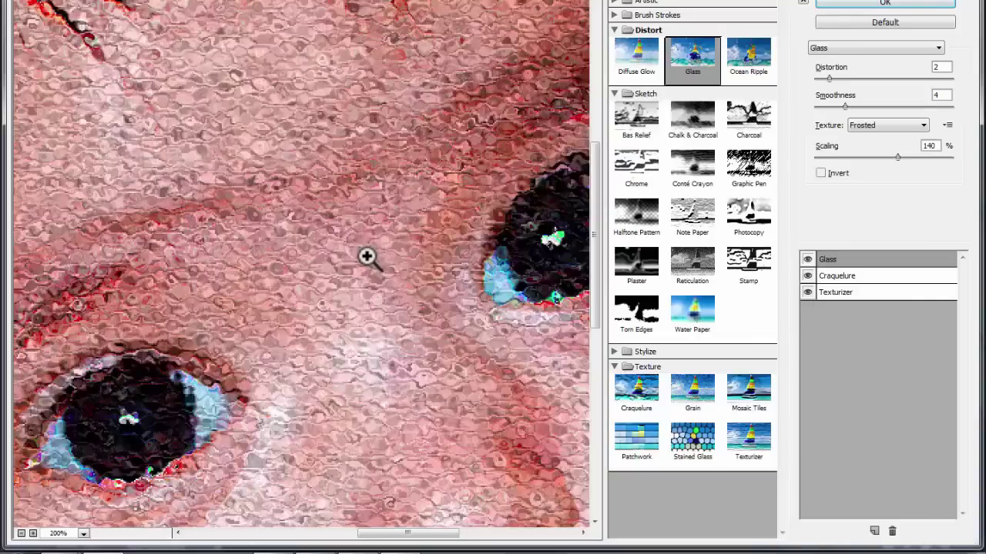
left_click(368, 259, "alt")
left_click(369, 258, "alt")
left_click(374, 286, "ctrl")
left_click_drag(387, 286, 447, 242)
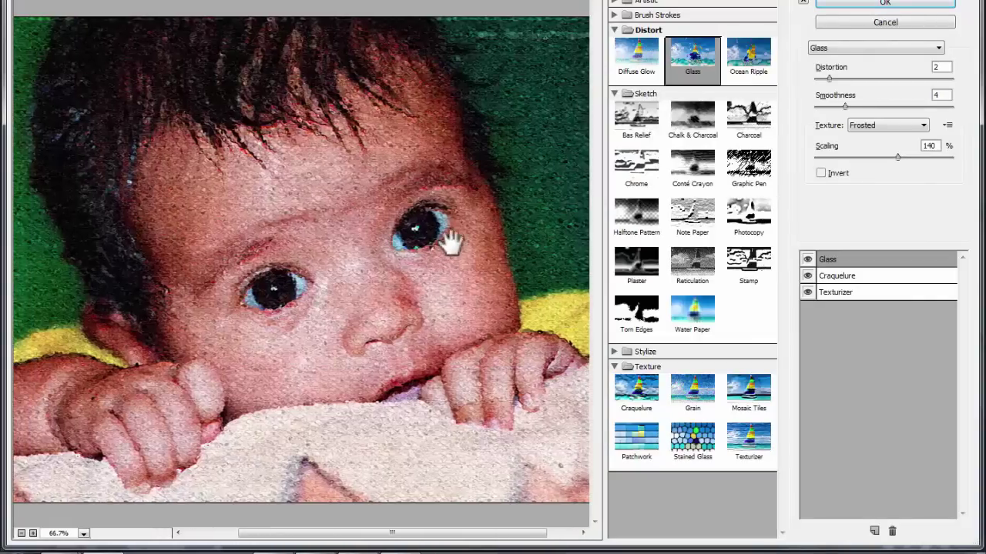
left_click(615, 15)
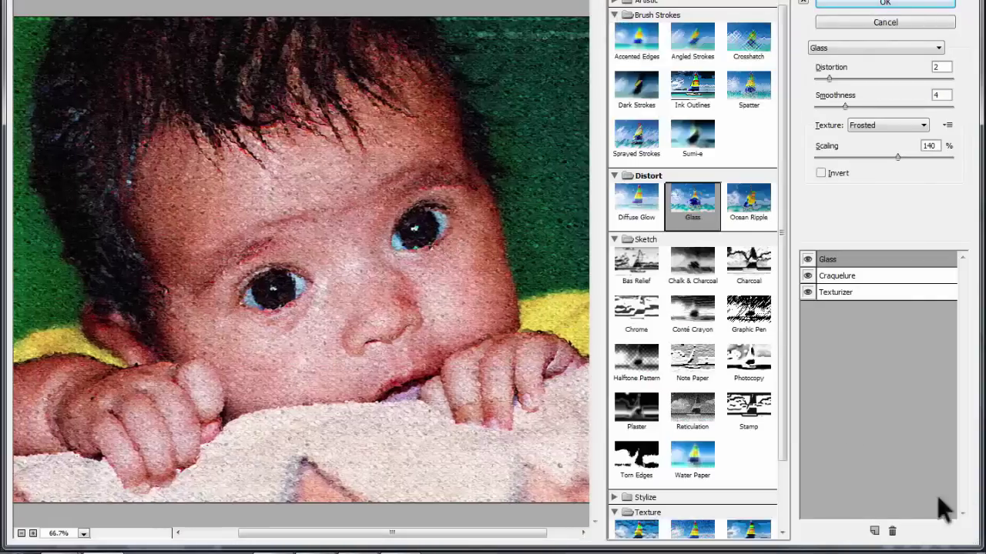
left_click(876, 531)
left_click(658, 40)
left_click(688, 60)
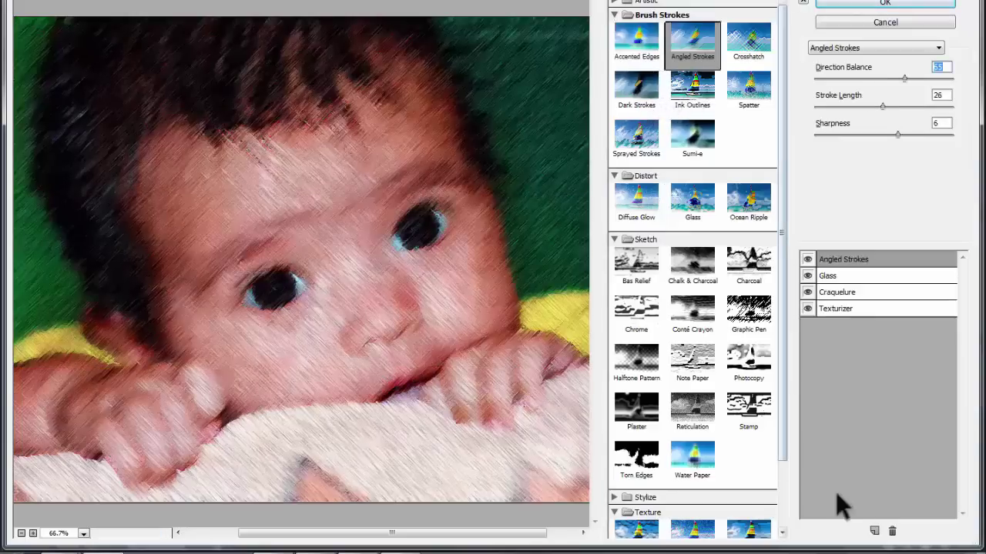
Add a fifth effect, previewing Sprayed Strokes, Patchwork with relief 0, Charcoal and Stained Glass before choosing Texturizer.
left_click(874, 531)
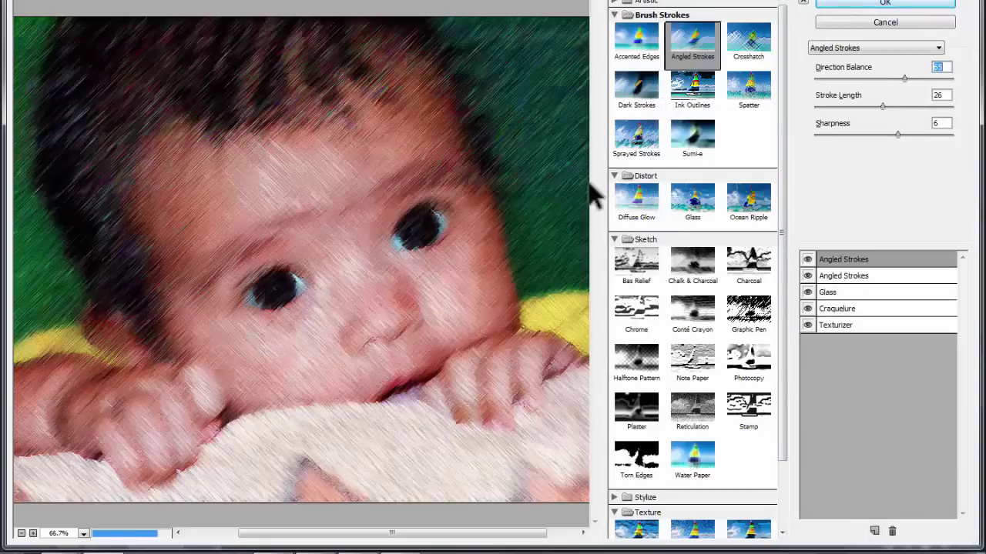
left_click(637, 146)
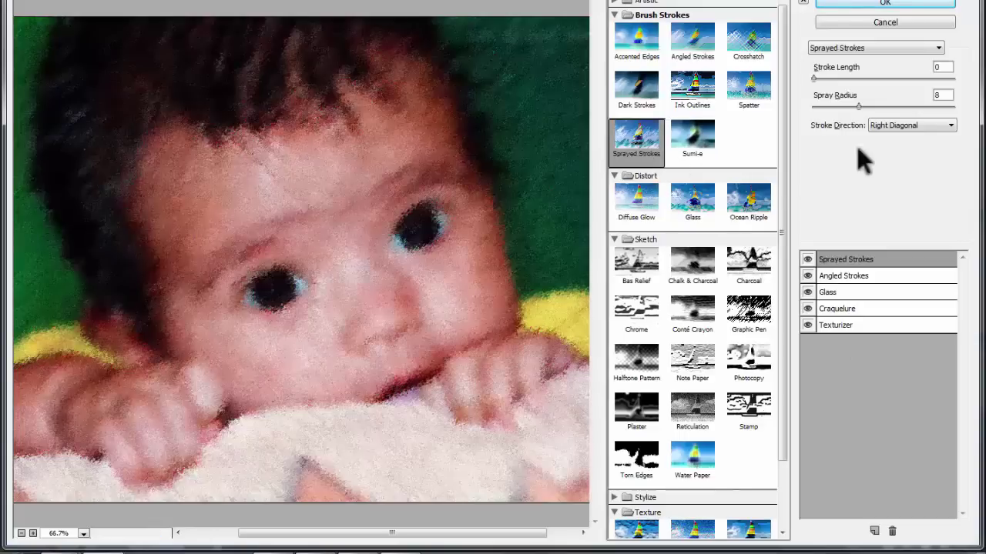
scroll(638, 493, "down", 2)
left_click(638, 504)
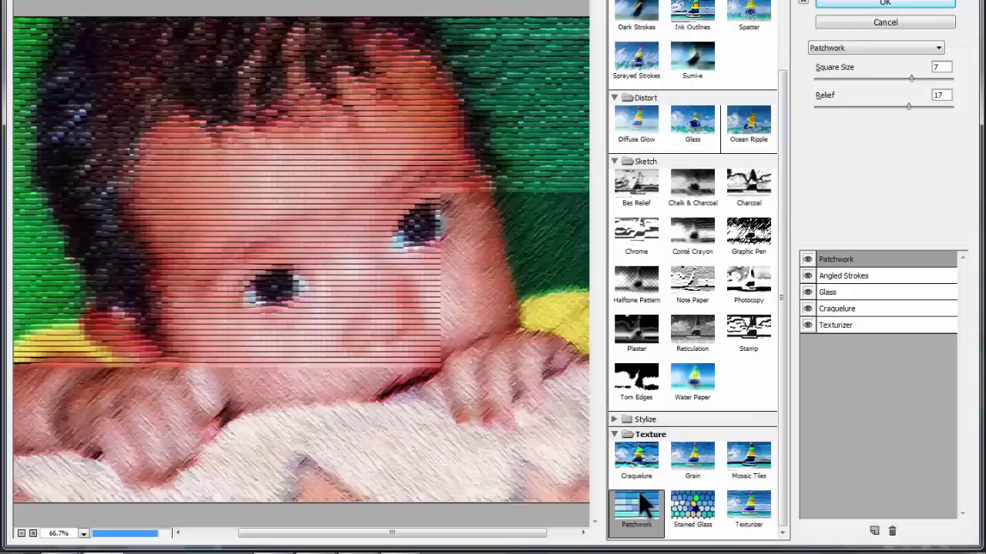
left_click_drag(835, 106, 816, 105)
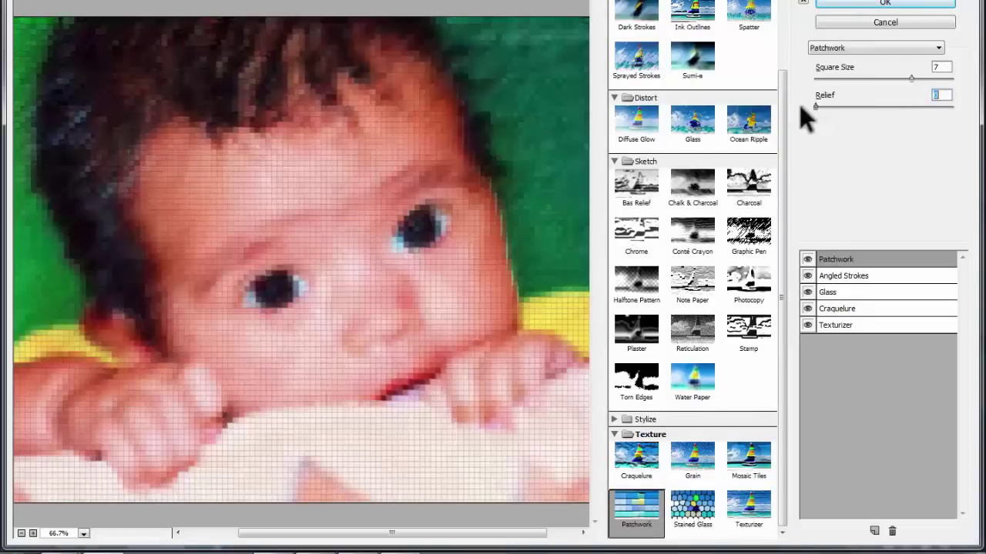
left_click(741, 185)
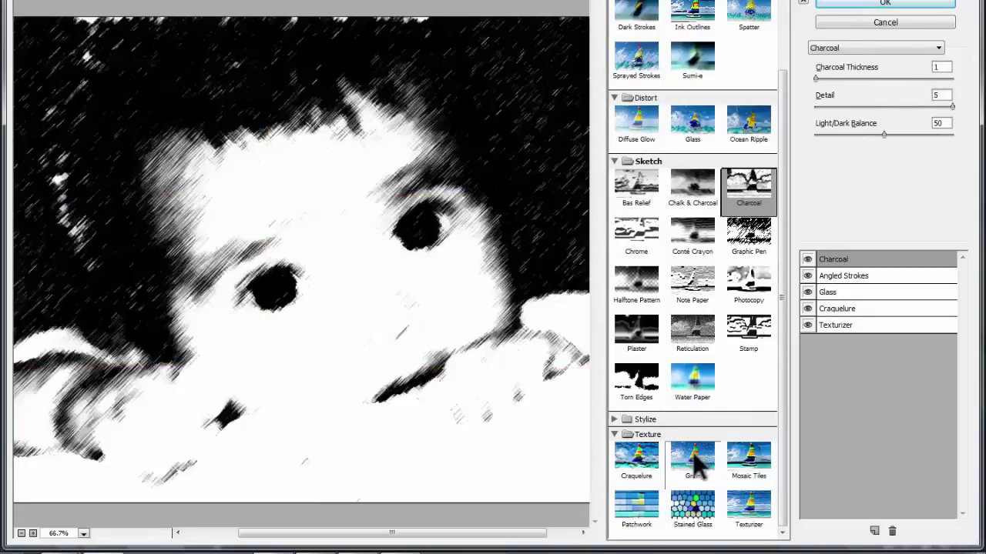
left_click(695, 464)
left_click(688, 510)
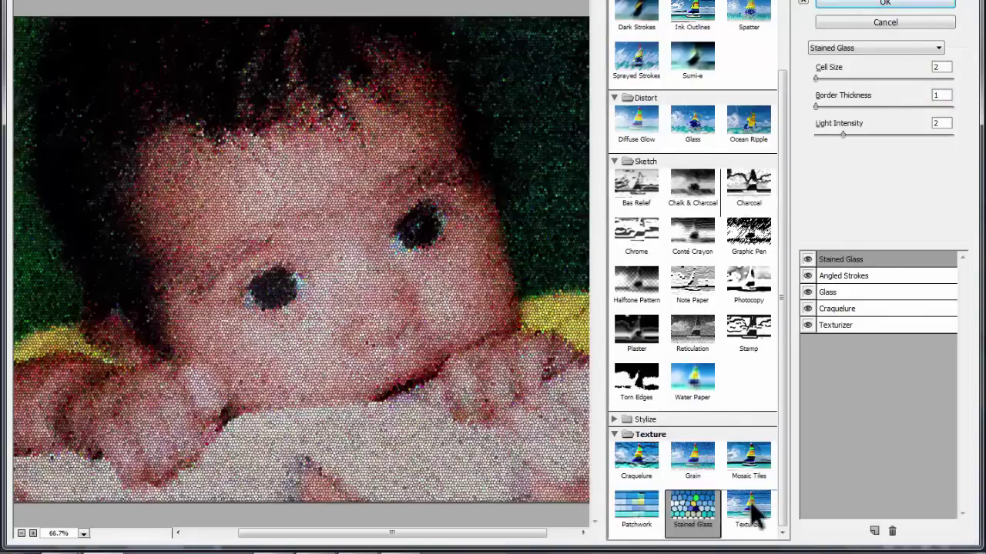
left_click(748, 509)
Review the settings of each stacked effect and set the uppermost Texturizer to relief 1 with Brick texture and 58% scaling.
left_click(876, 277)
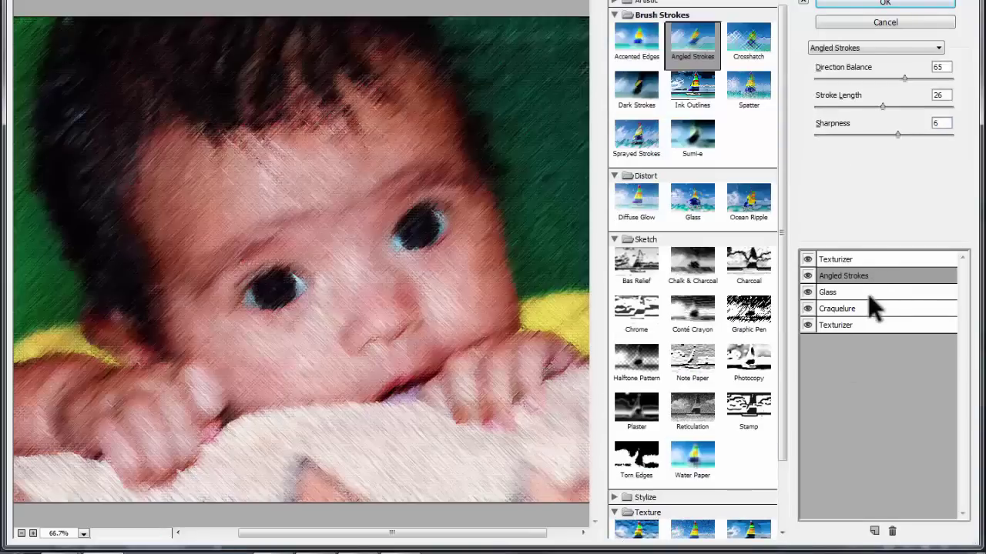
left_click(873, 294)
left_click(853, 310)
left_click(857, 326)
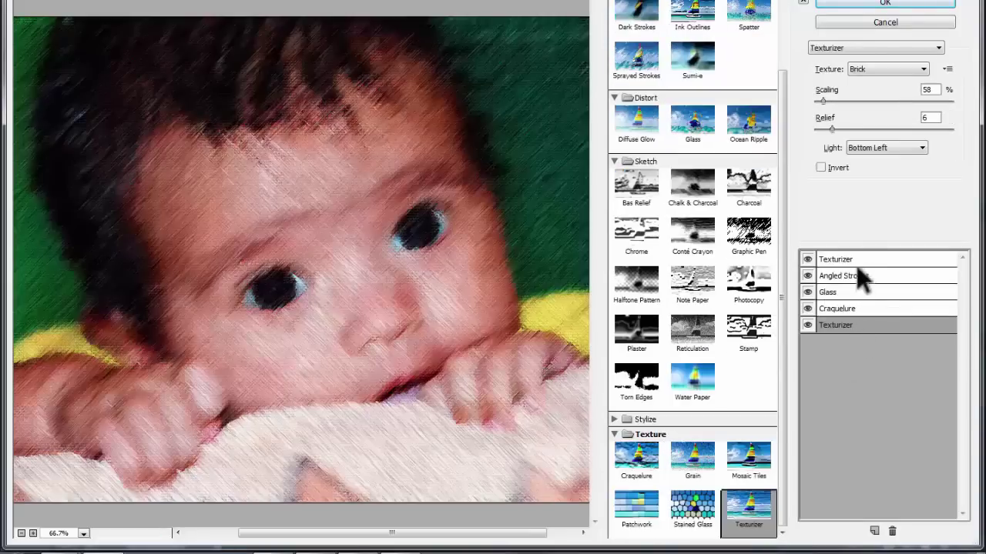
left_click(854, 262)
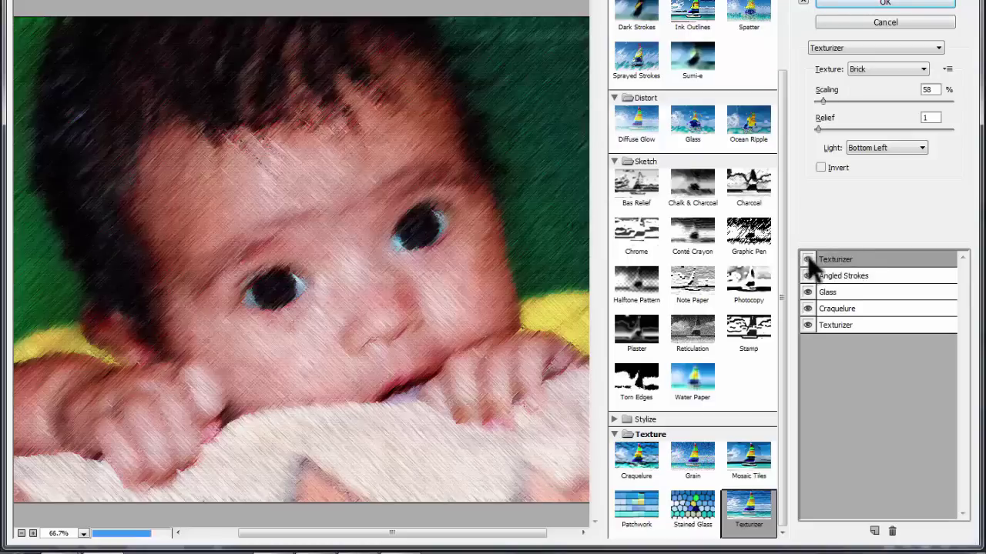
Compare the preview with stacked effects hidden and shown, then apply the whole effect stack to the Background.
left_click(807, 276)
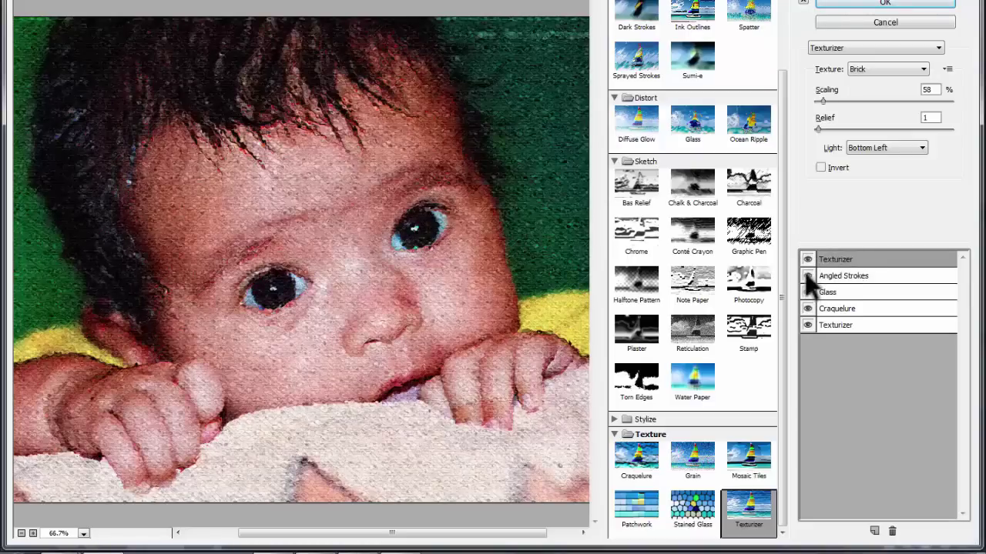
left_click(808, 277)
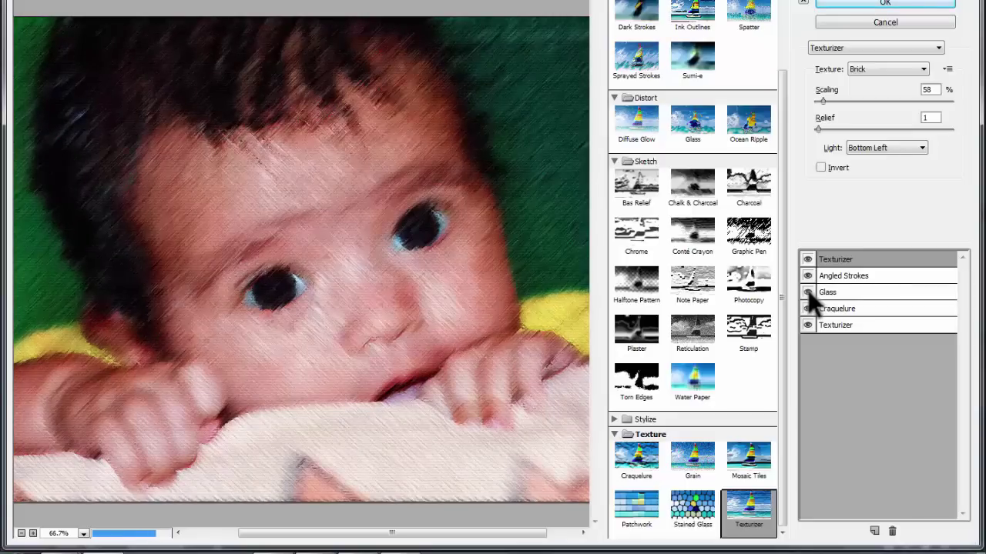
left_click(808, 293)
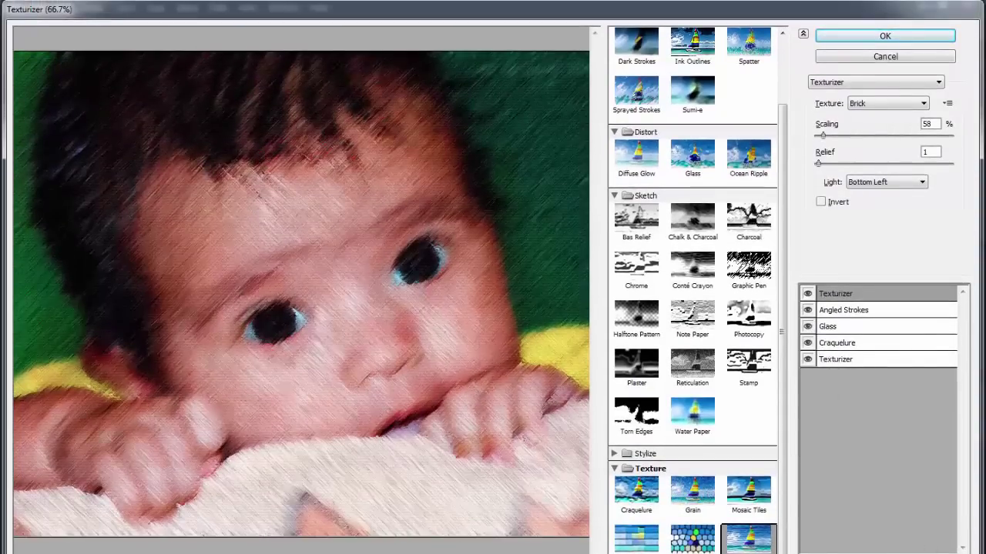
left_click(878, 33)
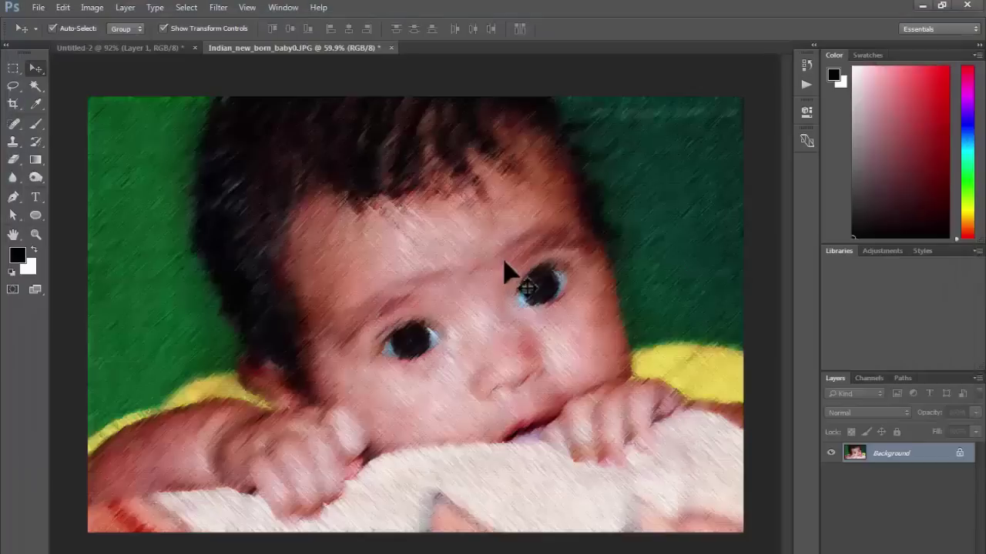
Examine the texture and stroke detail of the filtered baby photo at 100% magnification.
right_click(487, 274)
left_click(531, 304)
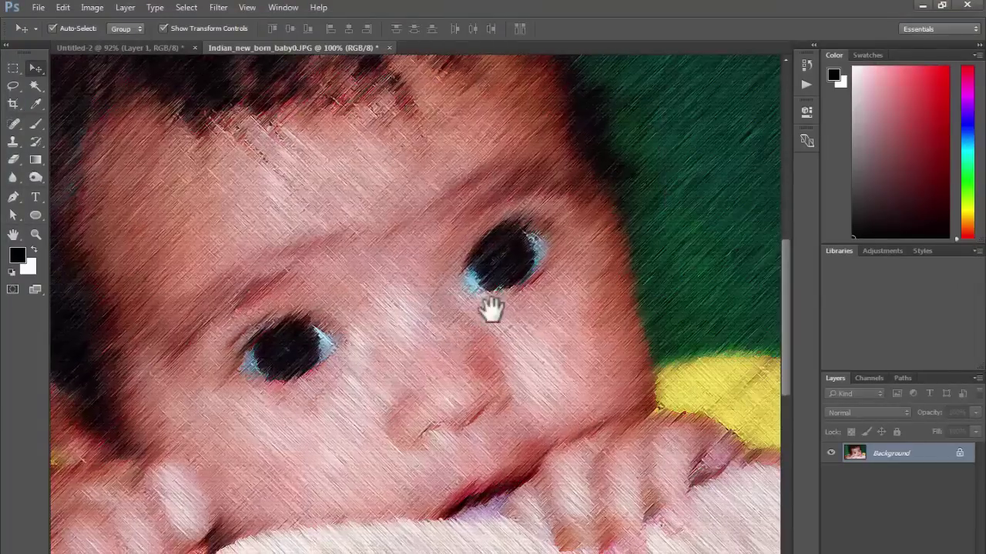
left_click_drag(491, 310, 464, 313)
left_click_drag(554, 343, 570, 354)
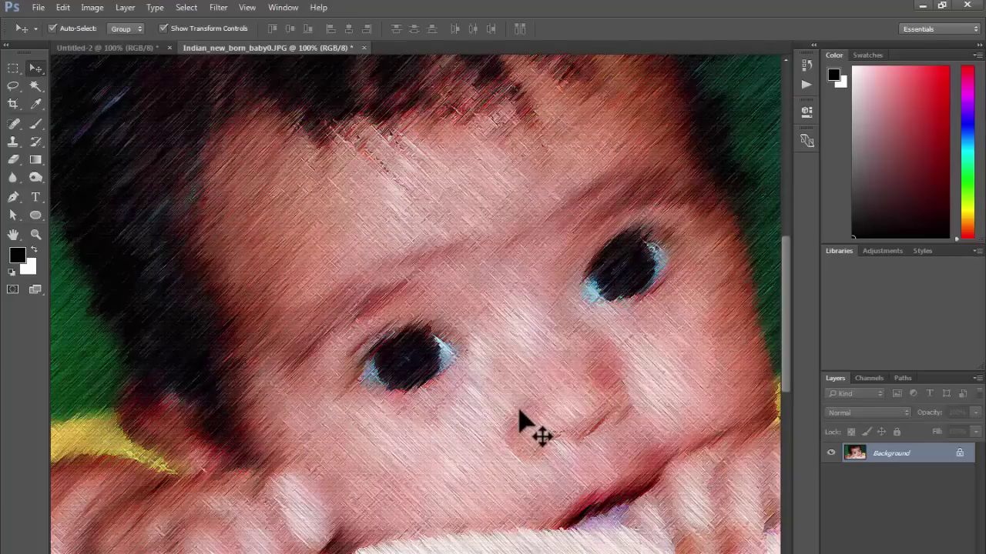
left_click_drag(484, 375, 431, 390)
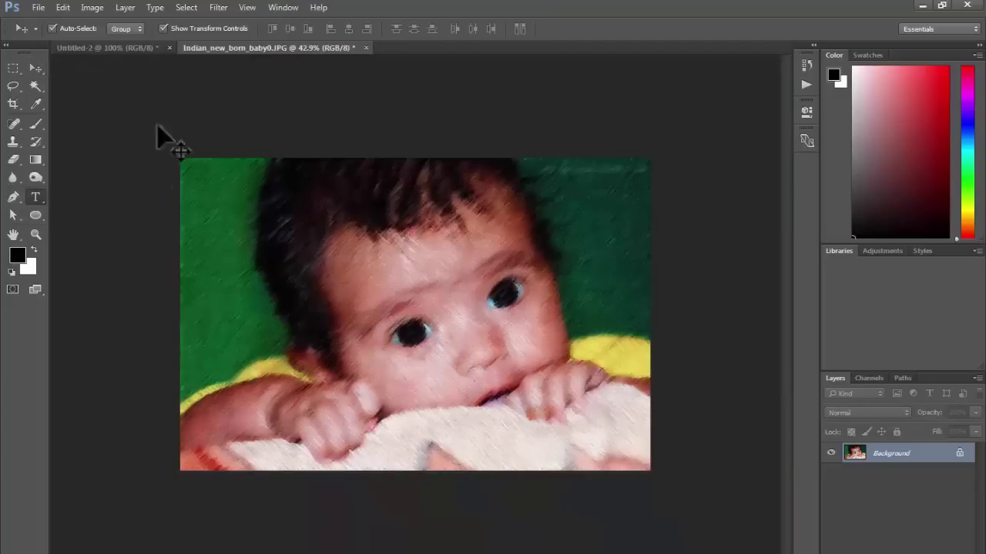
Add a point text layer reading "Text" in black Downtown 1 Regular at 30.45 pt on the baby's forehead.
key("t")
left_click(365, 279)
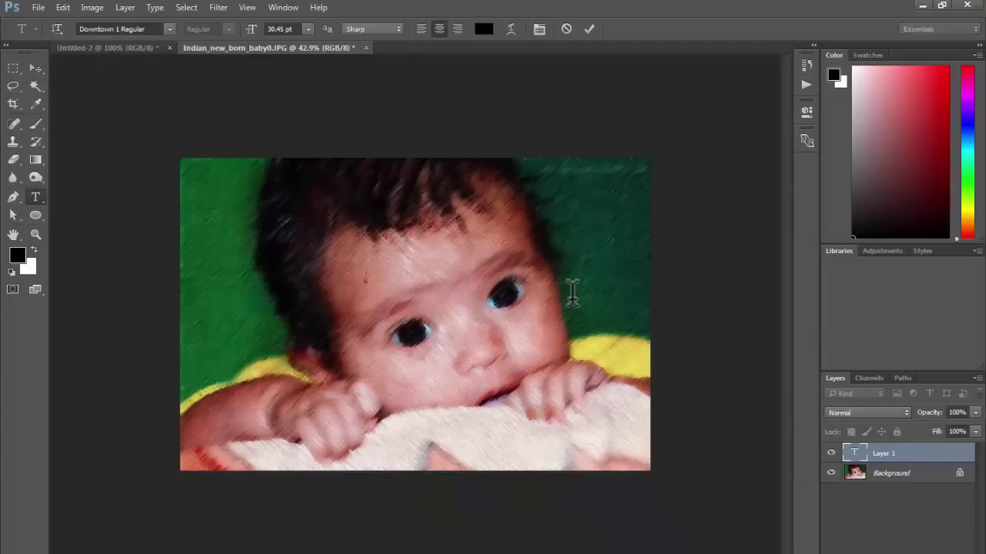
type("Text")
key("ctrl+Return")
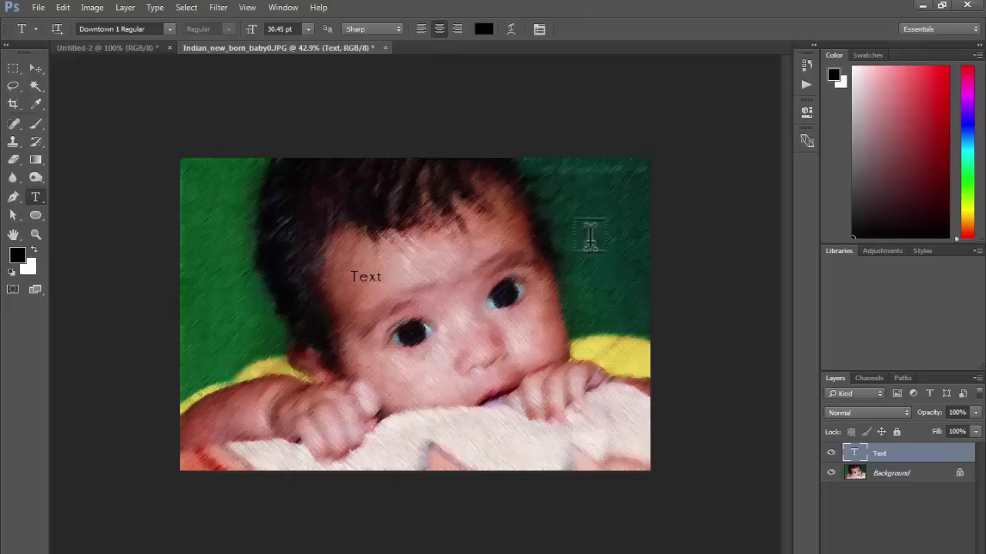
Scale the word "Text" up to span most of the photo's width and centre it over the baby's face.
key("v")
left_click_drag(382, 270, 573, 208)
key("Return")
left_click_drag(445, 281, 501, 312)
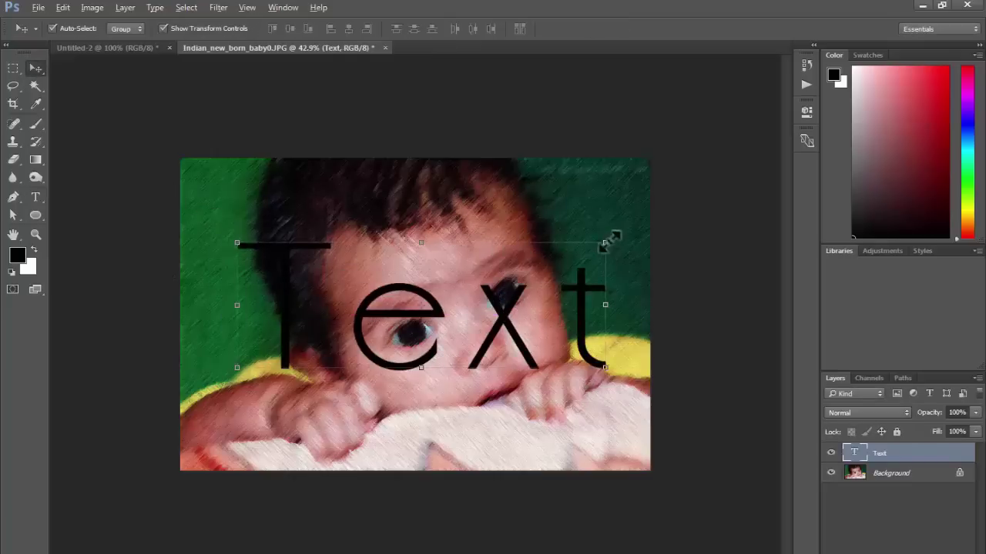
left_click(608, 243)
key("Escape")
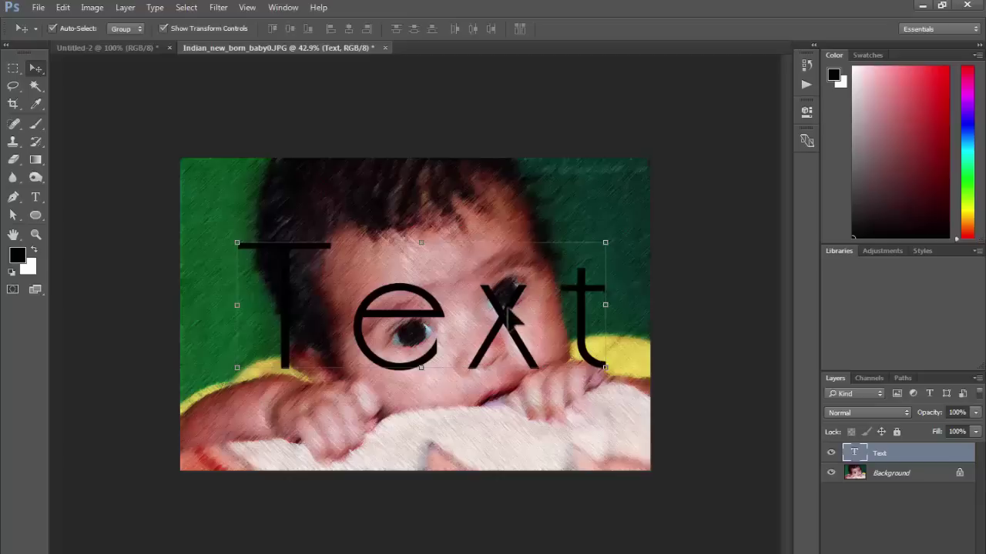
Duplicate the filtered Background layer within the same document.
left_click(939, 477)
right_click(931, 477)
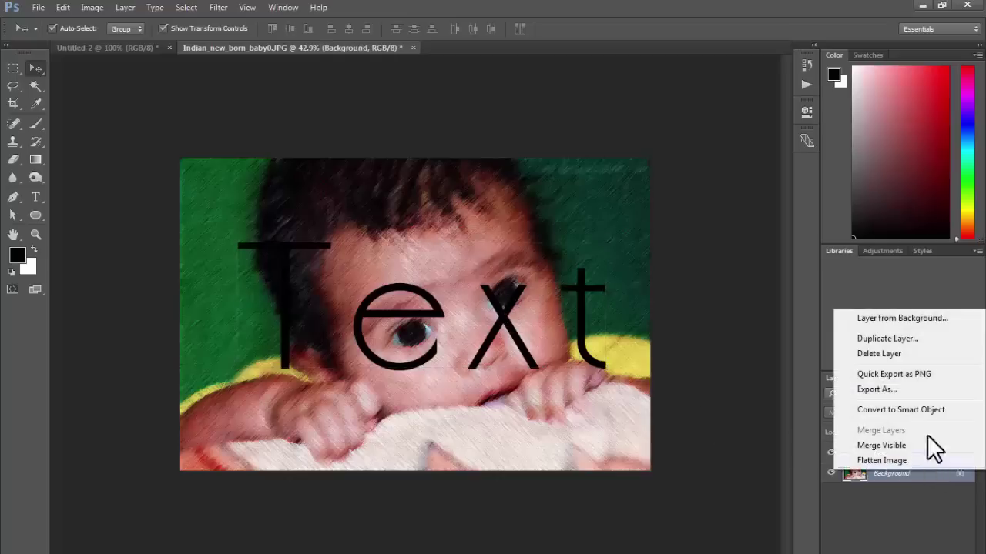
left_click(886, 336)
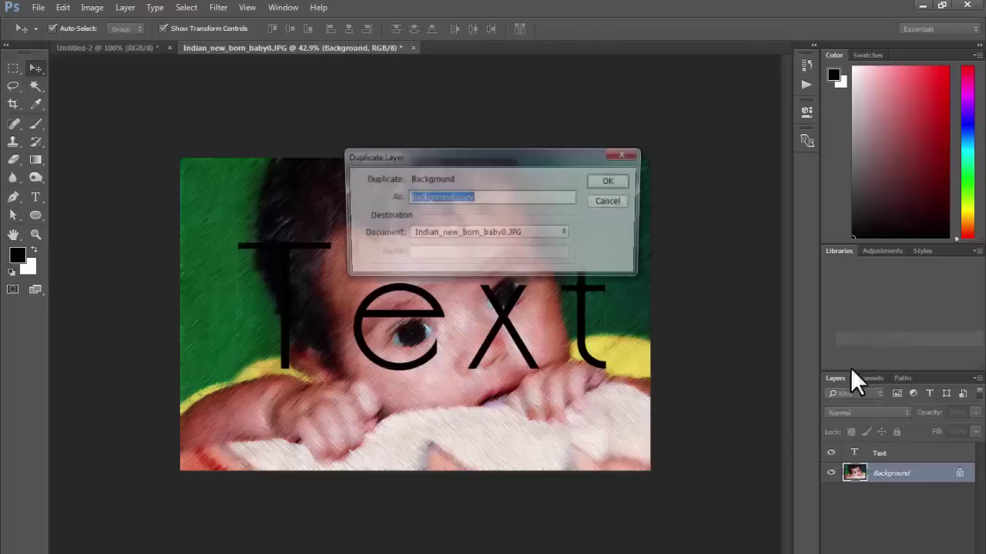
left_click(608, 181)
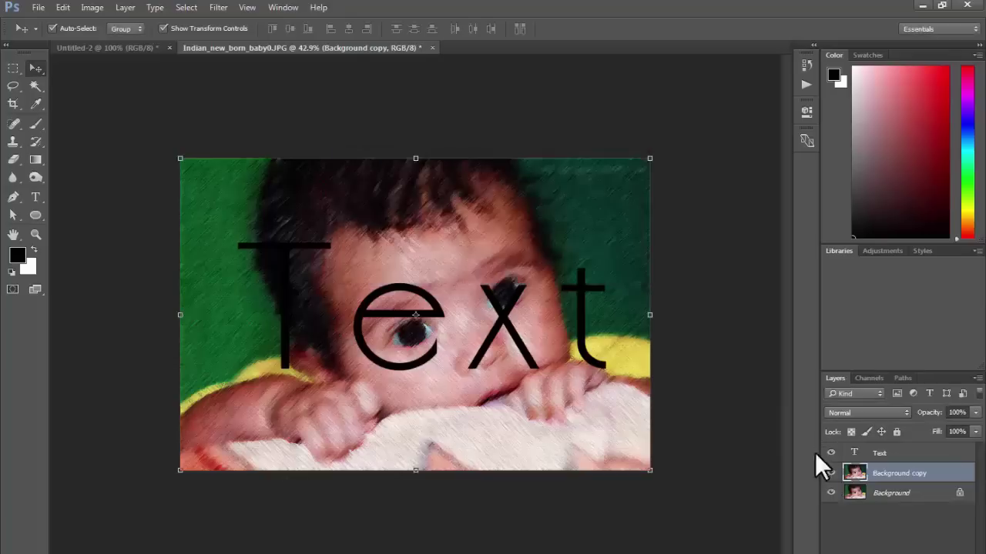
Hide the original Background, place its copy above the Text layer and clip the copy to the text.
left_click(831, 493)
left_click_drag(944, 477, 940, 456)
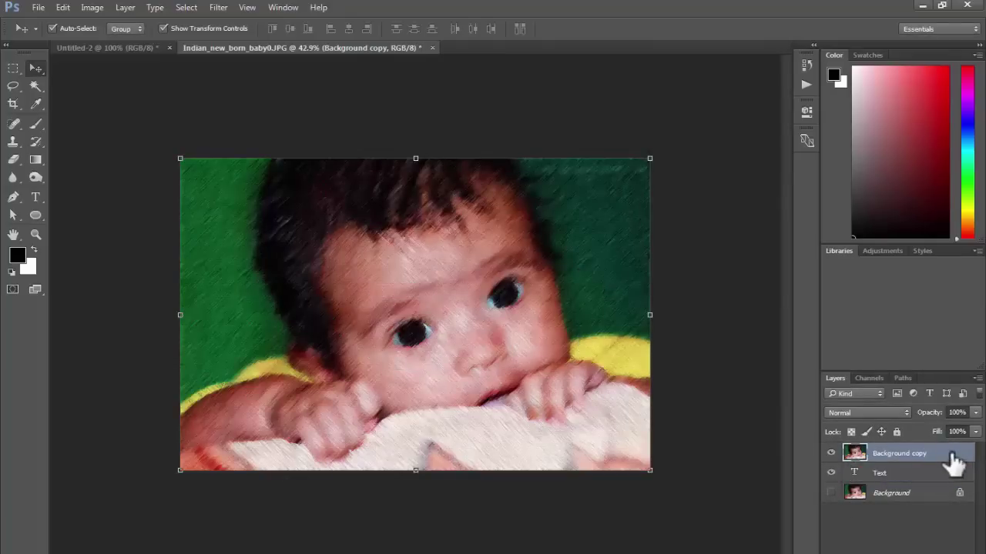
right_click(955, 460)
left_click(830, 308)
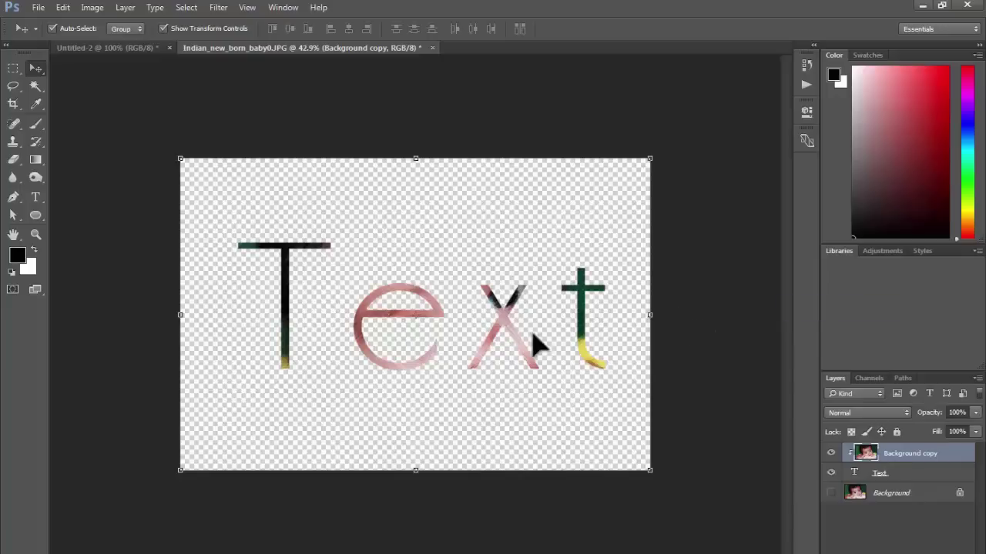
Create a new layer filled with white and place it directly beneath the Text layer.
left_click_drag(520, 328, 514, 371)
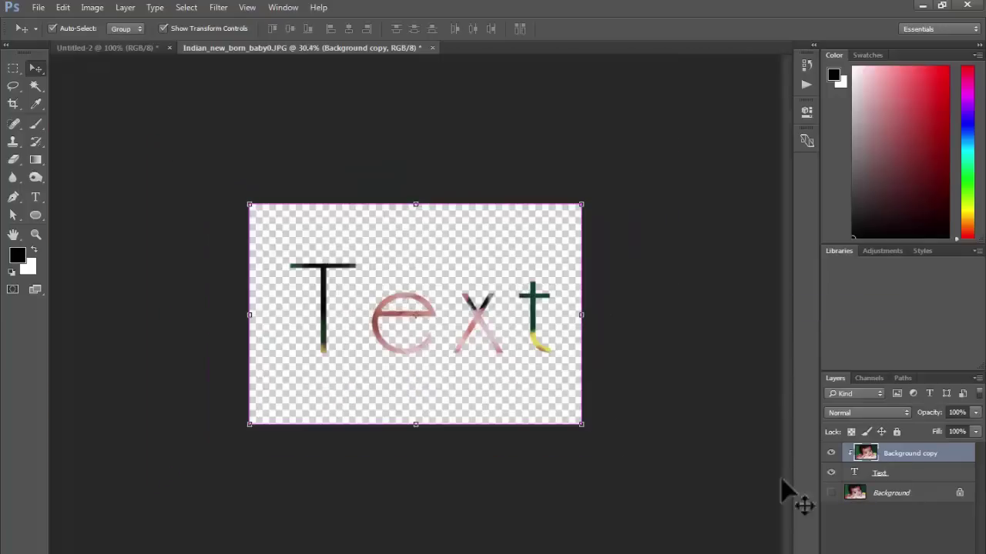
left_click(901, 474)
left_click(945, 547)
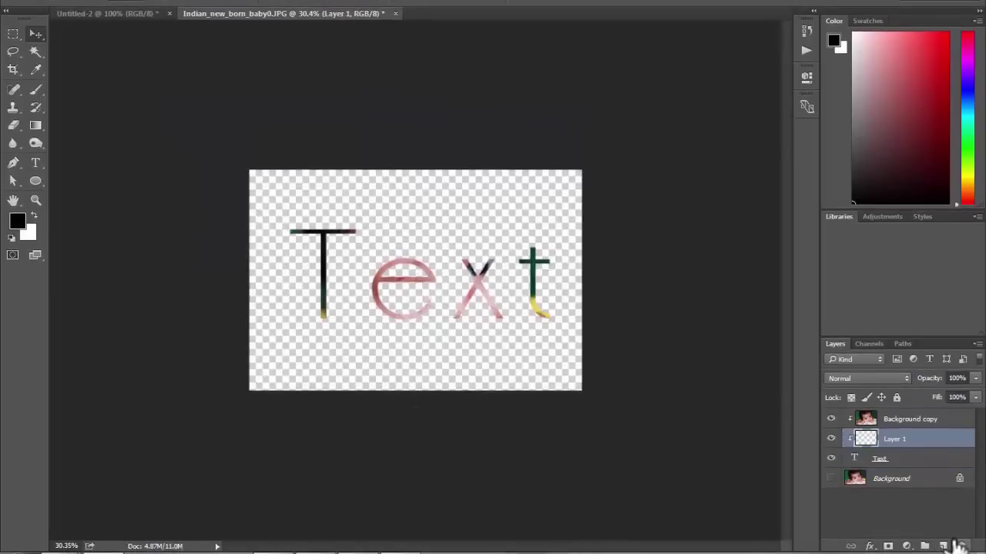
key("ctrl+BackSpace")
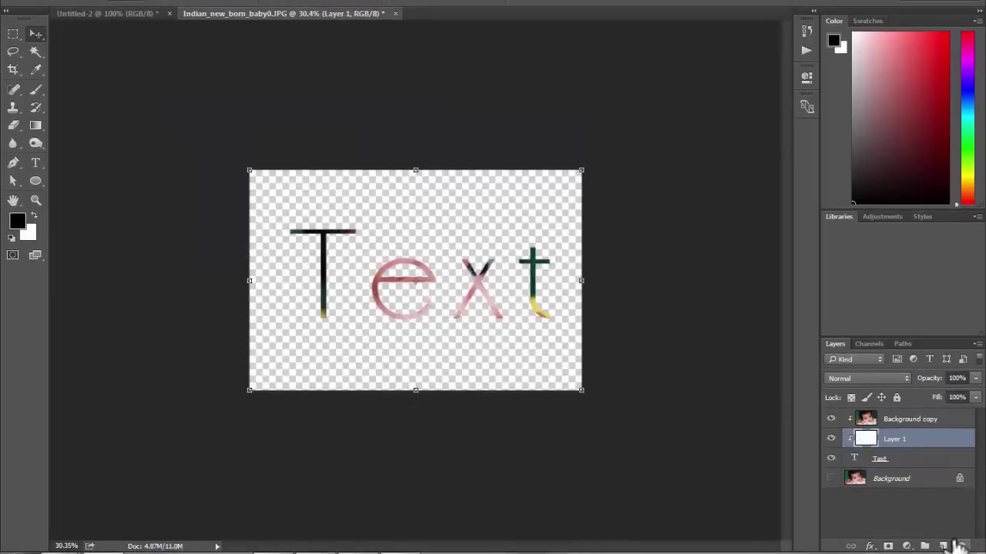
key("ctrl+bracketleft")
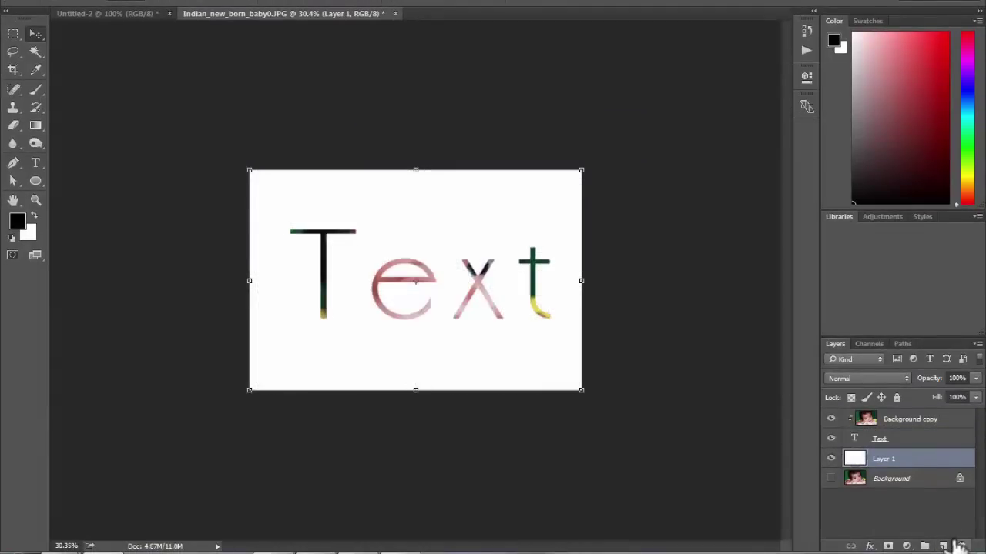
Rasterize the Text layer, keeping the baby photo clipped to its letters.
left_click_drag(428, 302, 461, 268)
left_click_drag(418, 231, 408, 254)
key("ctrl+z")
left_click_drag(492, 266, 488, 306)
right_click(909, 438)
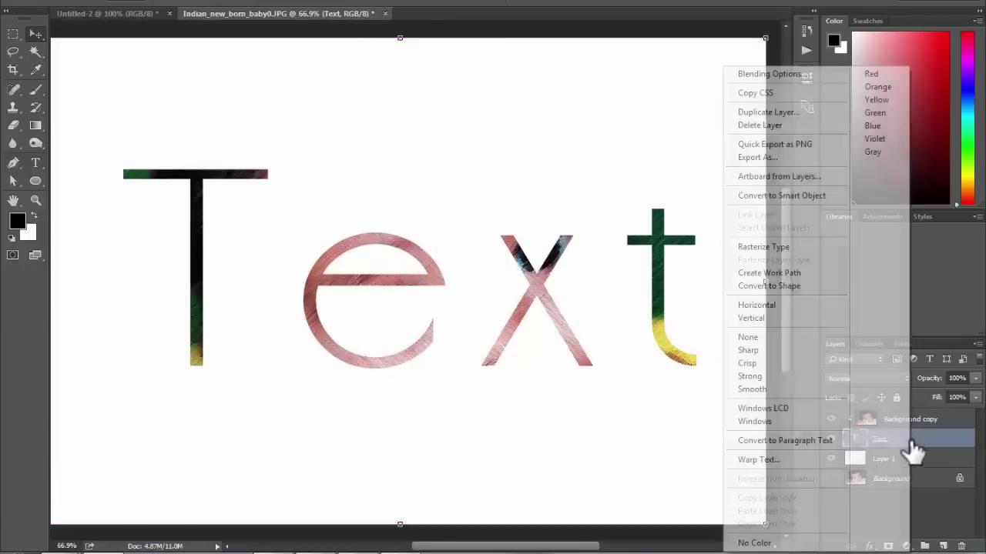
left_click(759, 247)
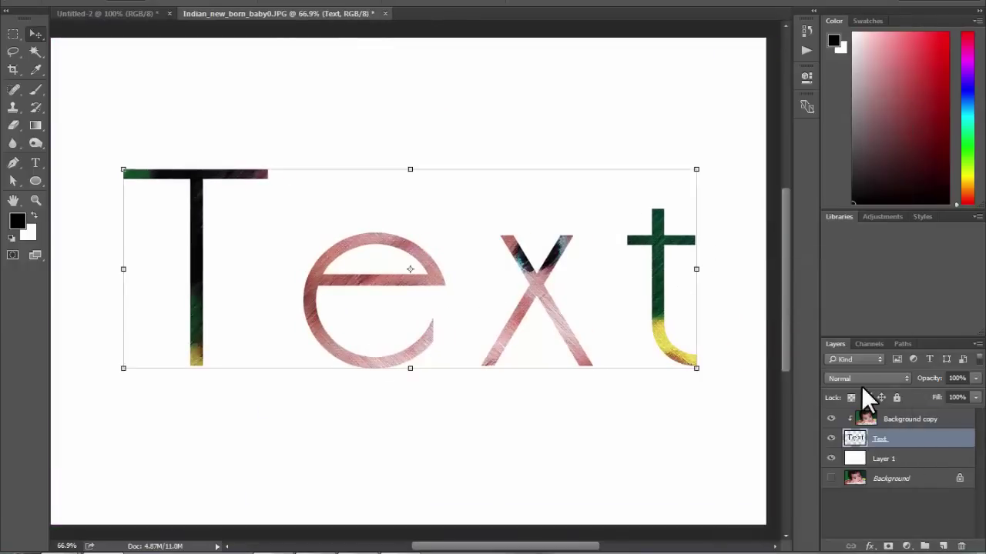
Hide the clipped photo copy, nudge the rasterized text slightly left, and open it in the Filter Gallery.
left_click(831, 419)
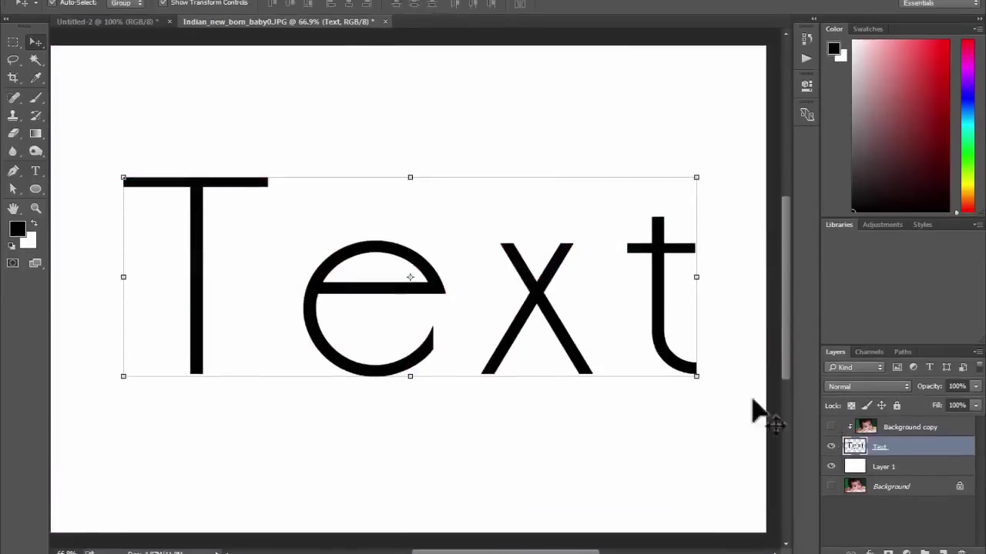
left_click_drag(532, 282, 519, 282)
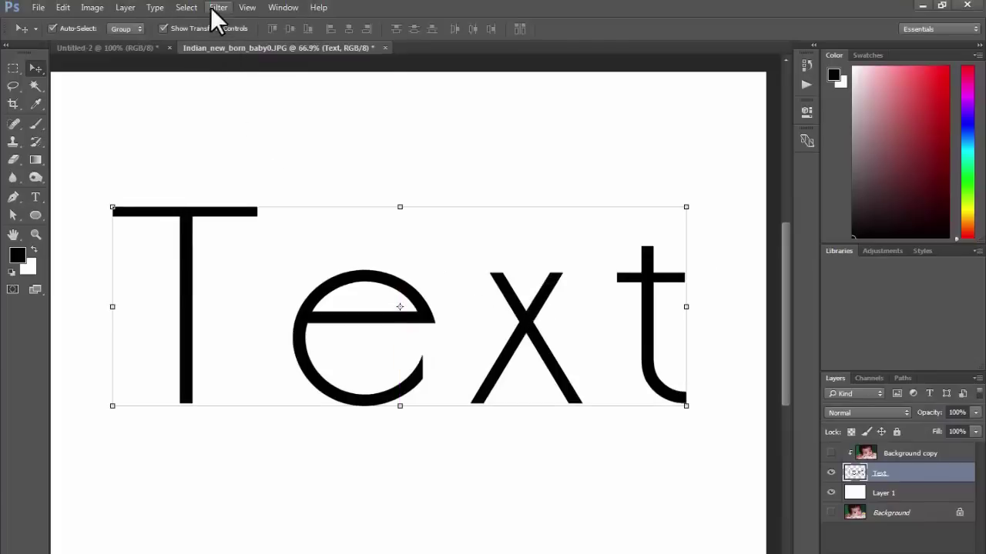
left_click(221, 7)
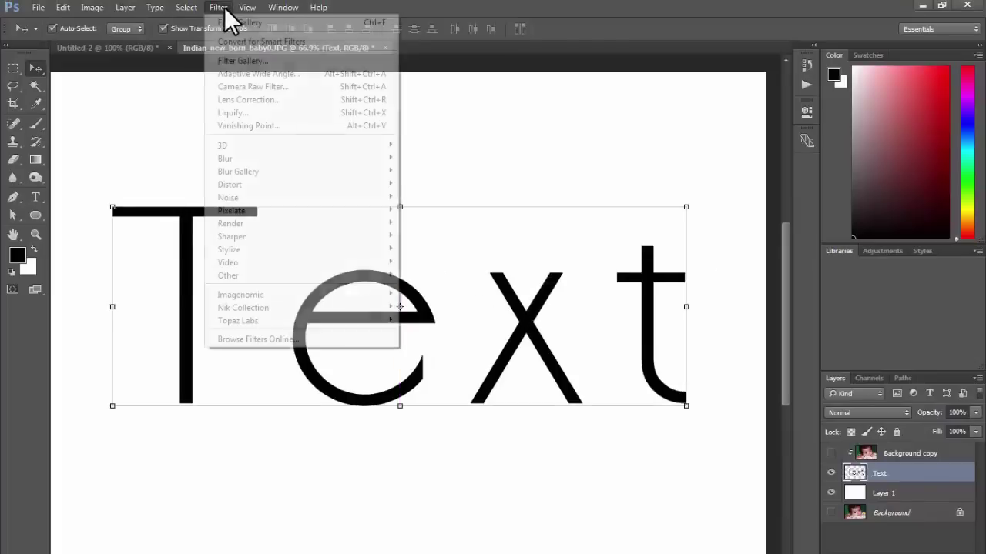
left_click(240, 61)
left_click(390, 251, "ctrl")
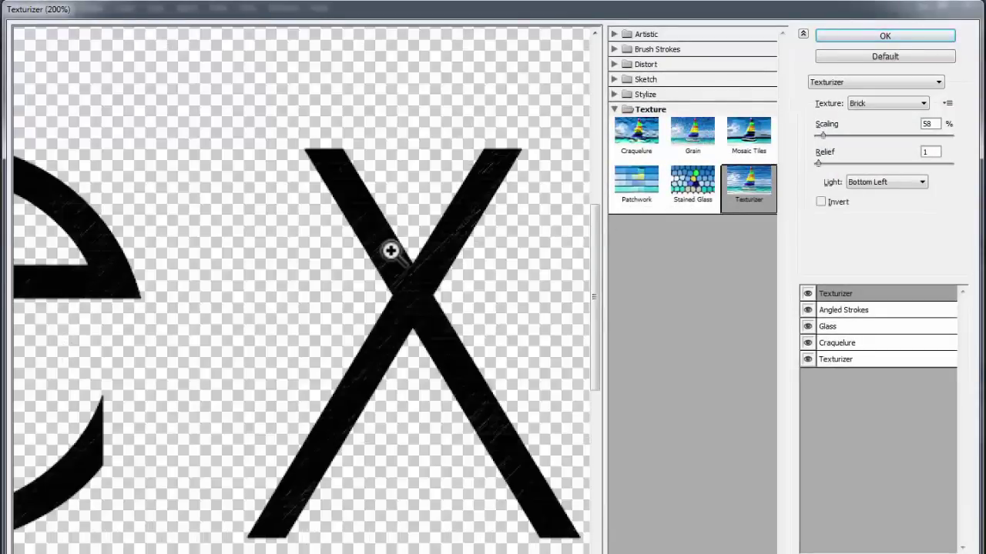
left_click_drag(405, 276, 403, 182)
Preview Grain, Stained Glass, Bas Relief, Diffuse Glow and Glass as the uppermost effect on the text.
left_click(693, 140)
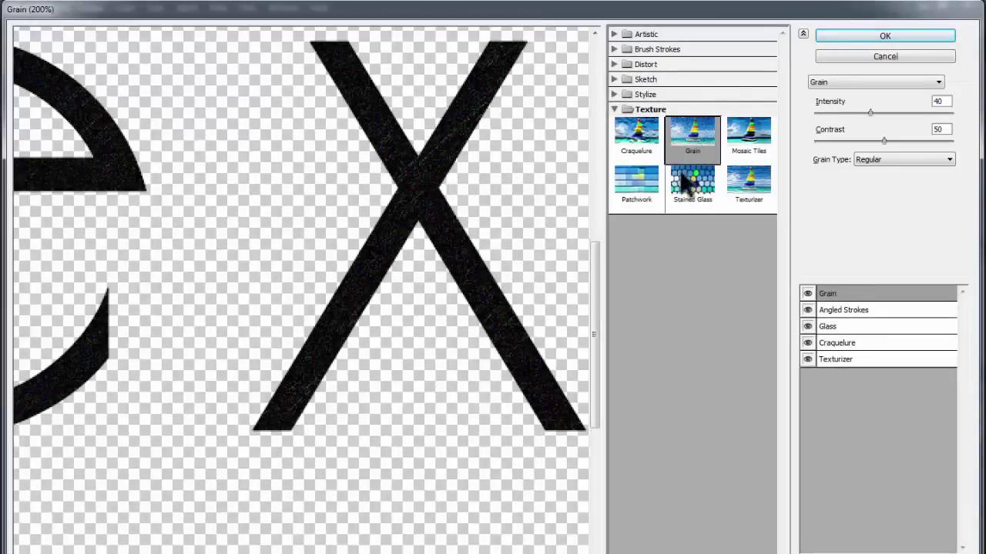
left_click(695, 186)
left_click(645, 79)
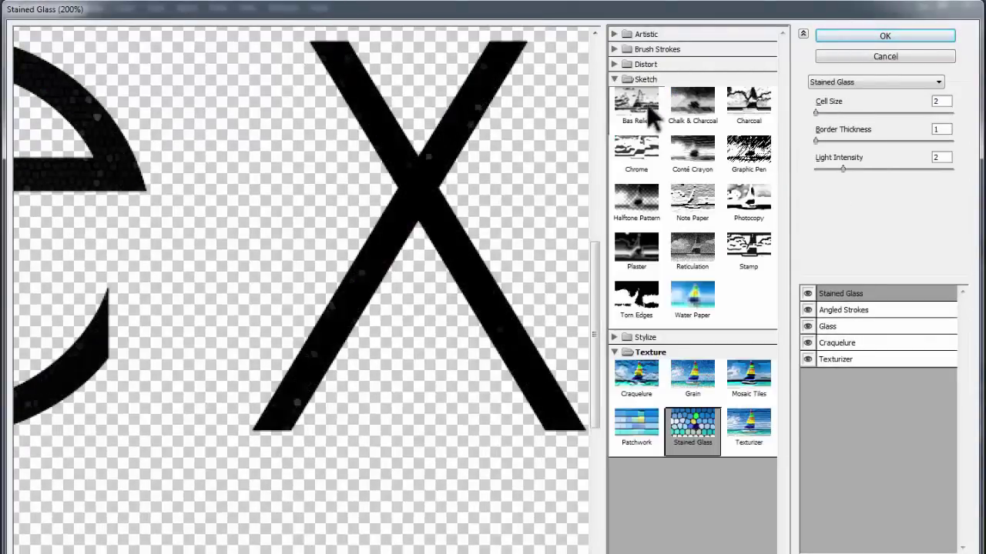
left_click(638, 97)
left_click(647, 65)
left_click(654, 96)
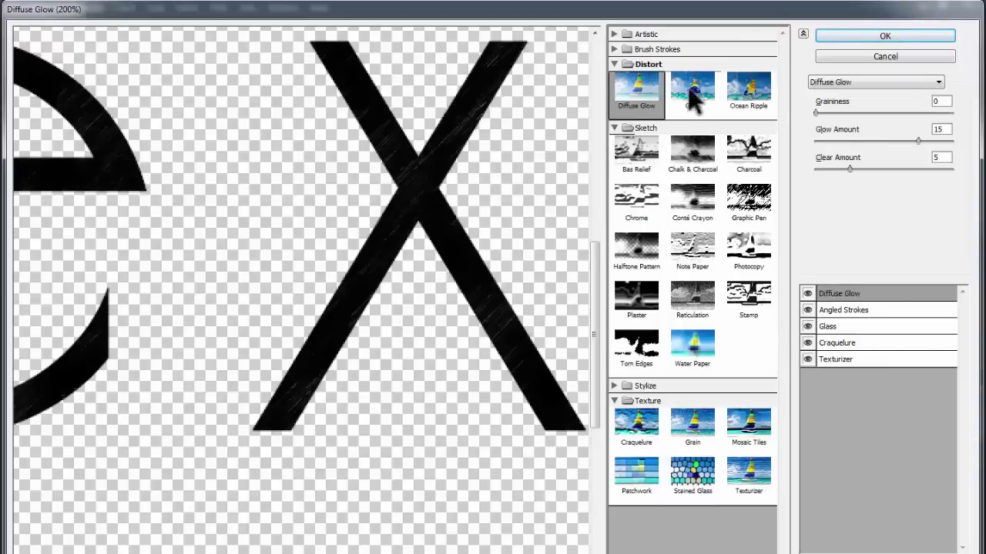
left_click(692, 94)
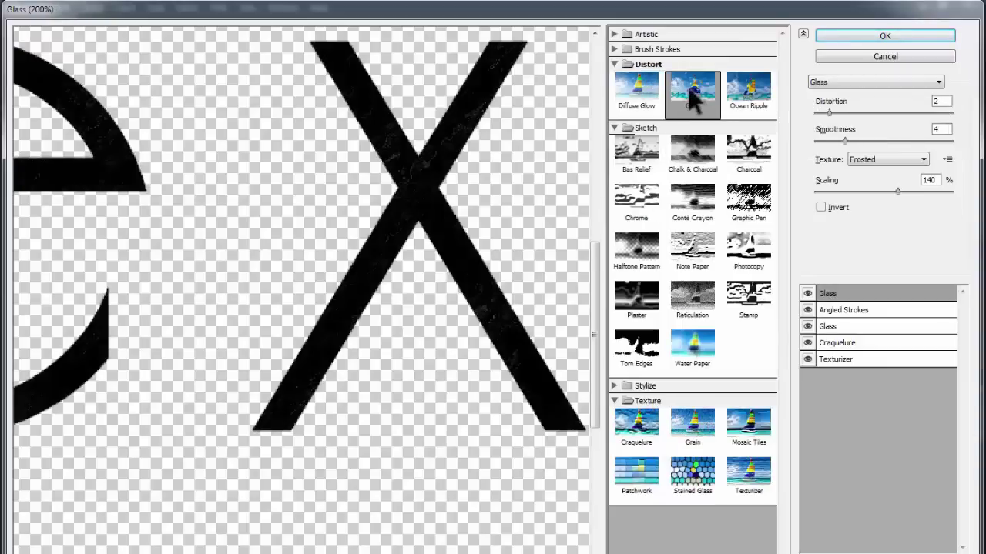
Set the uppermost effect to Stained Glass, add Craquelure above it with crack spacing 31, depth 1 and brightness 9, and apply the stack.
left_click(699, 484)
left_click(692, 247)
left_click(636, 428)
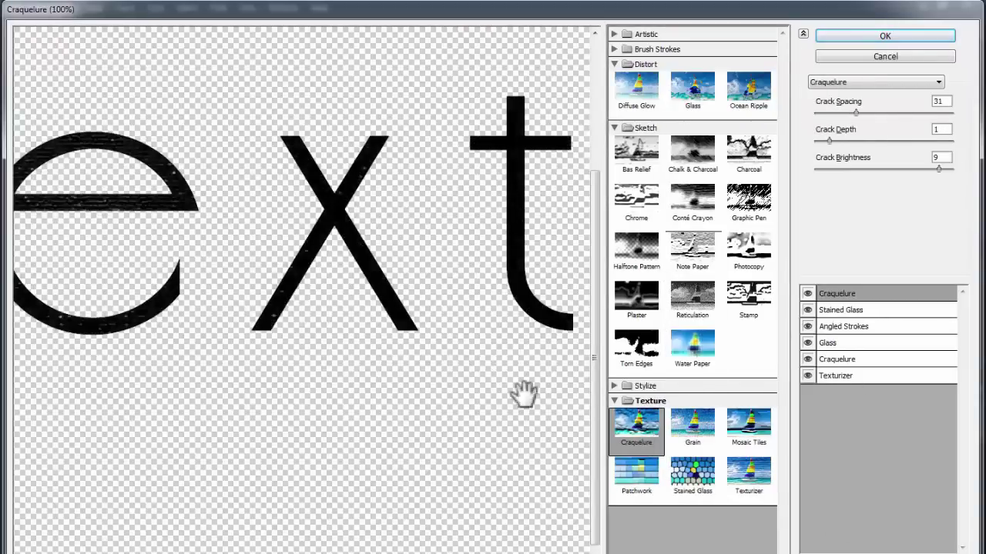
key("ctrl+minus")
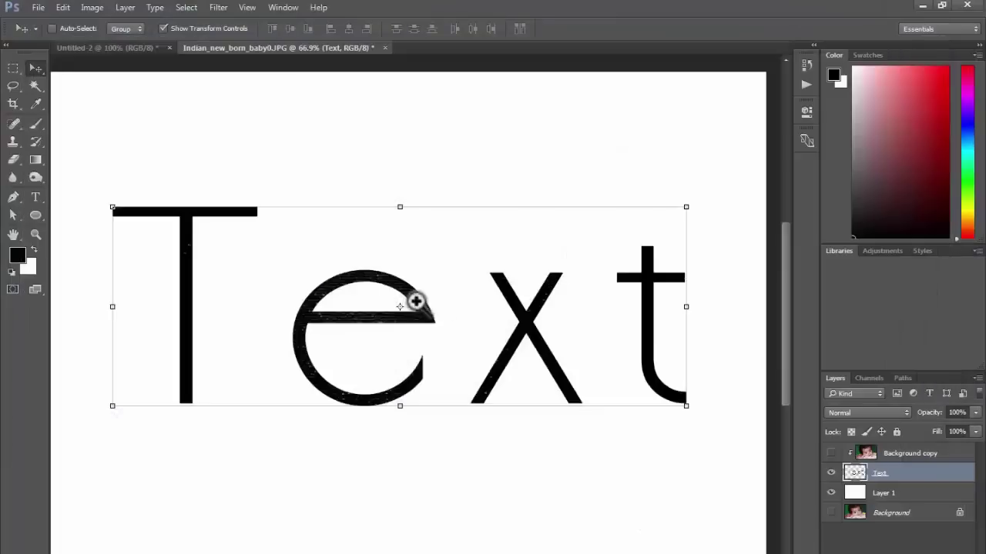
Show the clipped photo copy again and delete the white Layer 1 and the hidden Background.
left_click_drag(413, 301, 481, 158)
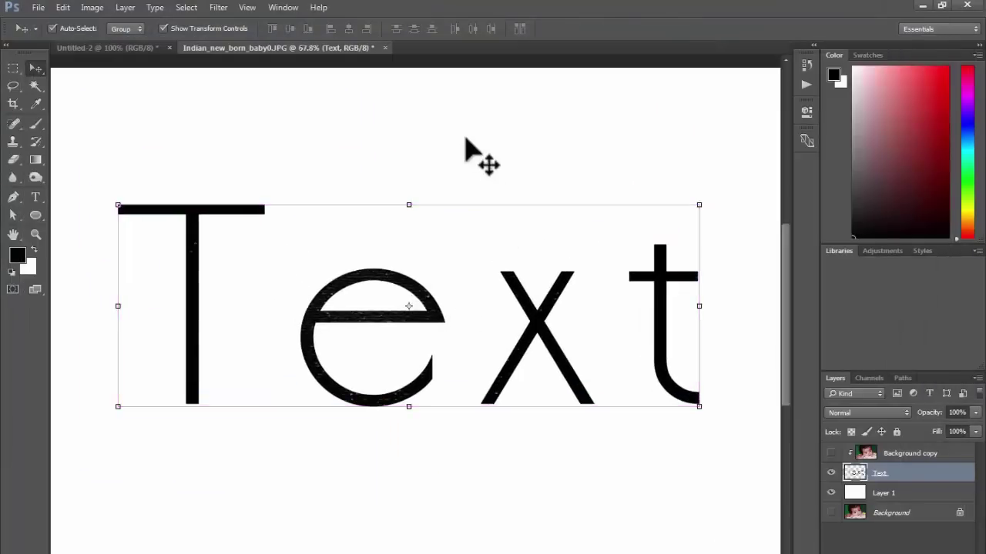
left_click(413, 298)
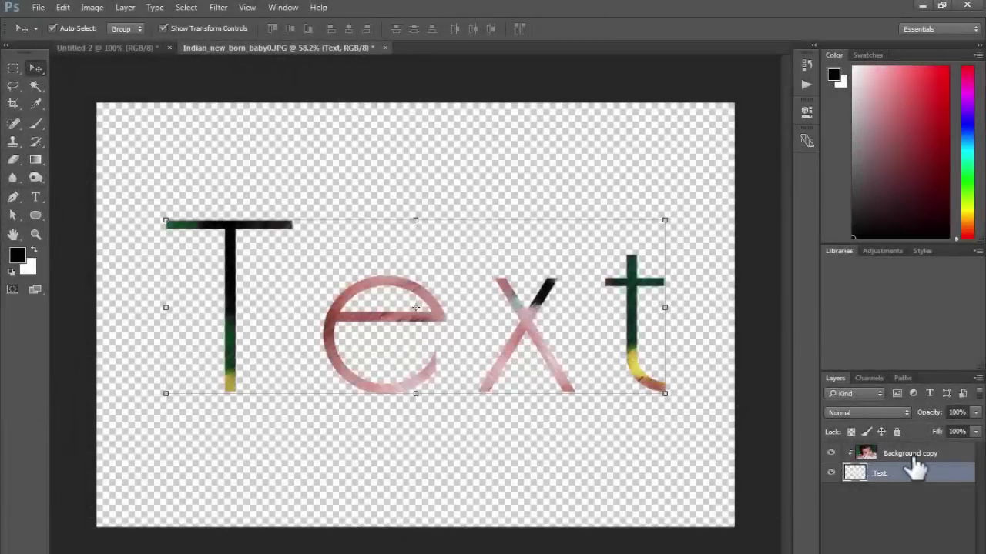
left_click(920, 456)
Give the Text layer a 2 px black outside stroke and a 75% Multiply drop shadow at 22°, distance 18 px, size 5 px.
double_click(947, 476)
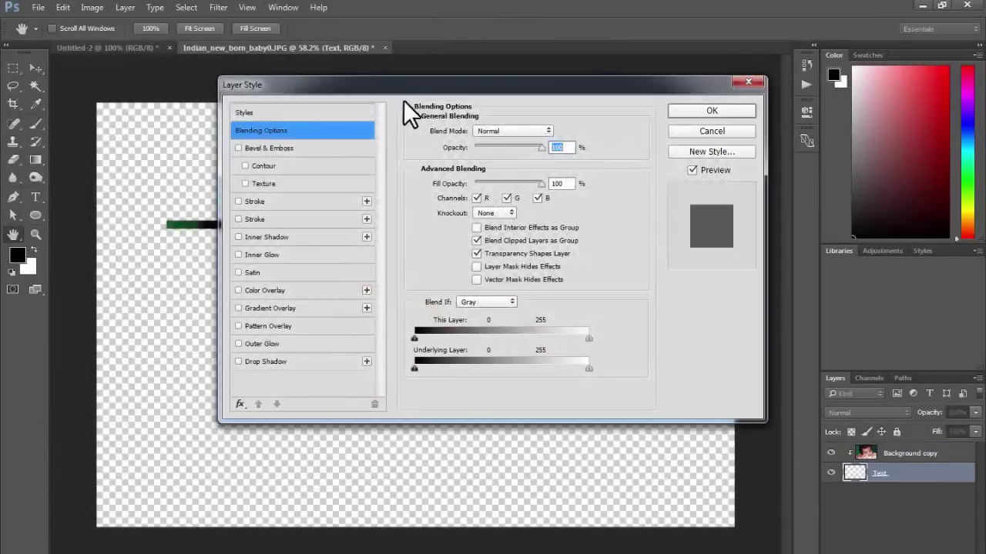
left_click_drag(404, 89, 600, 89)
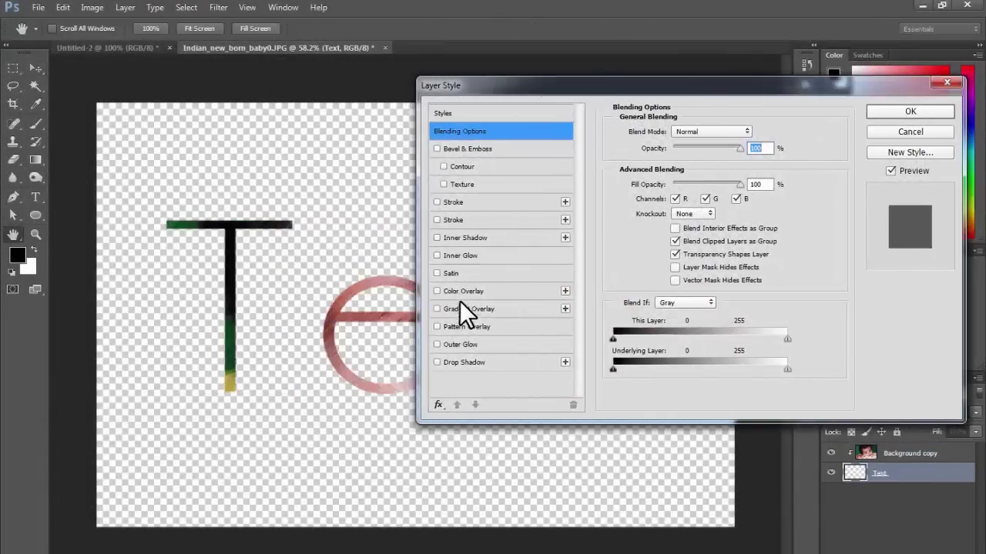
left_click(455, 309)
left_click(436, 309)
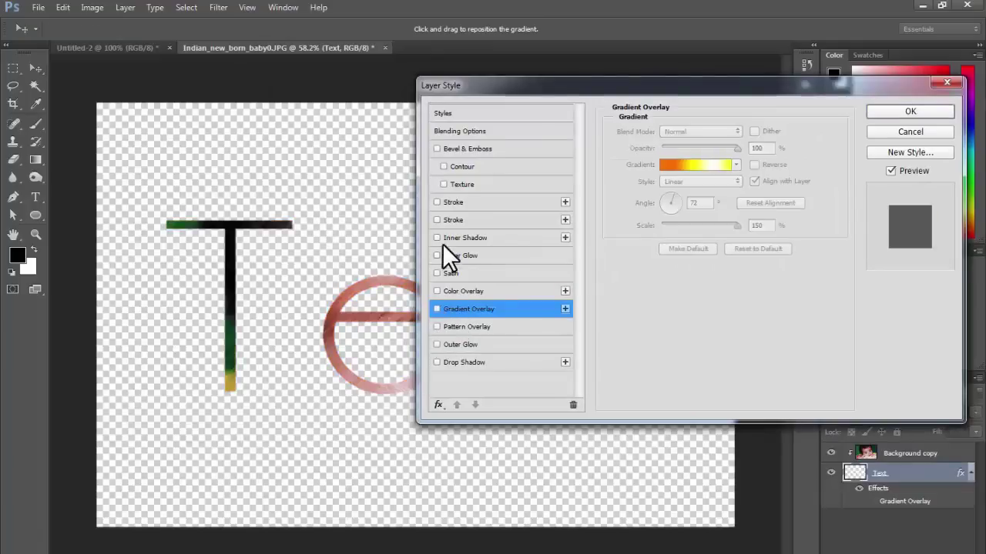
left_click(442, 202)
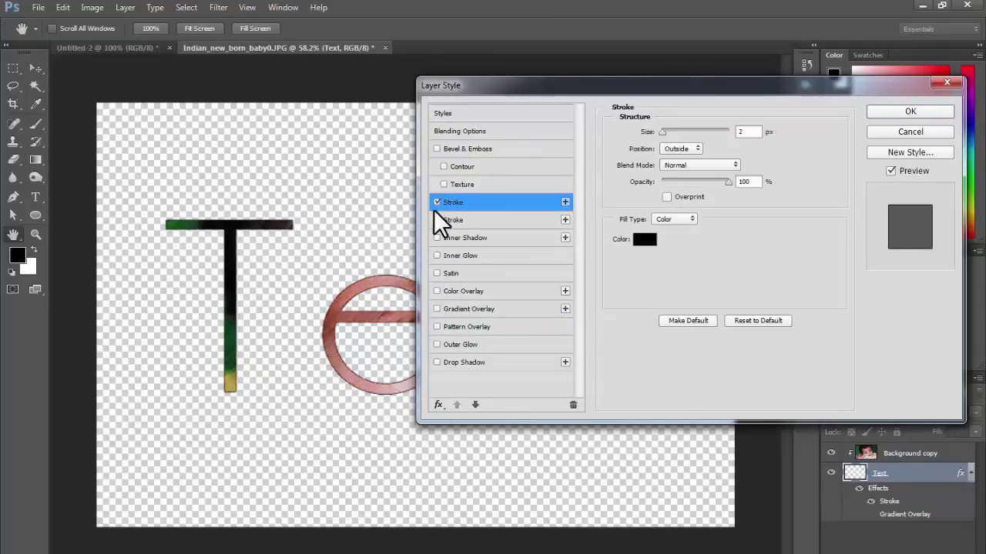
left_click(462, 362)
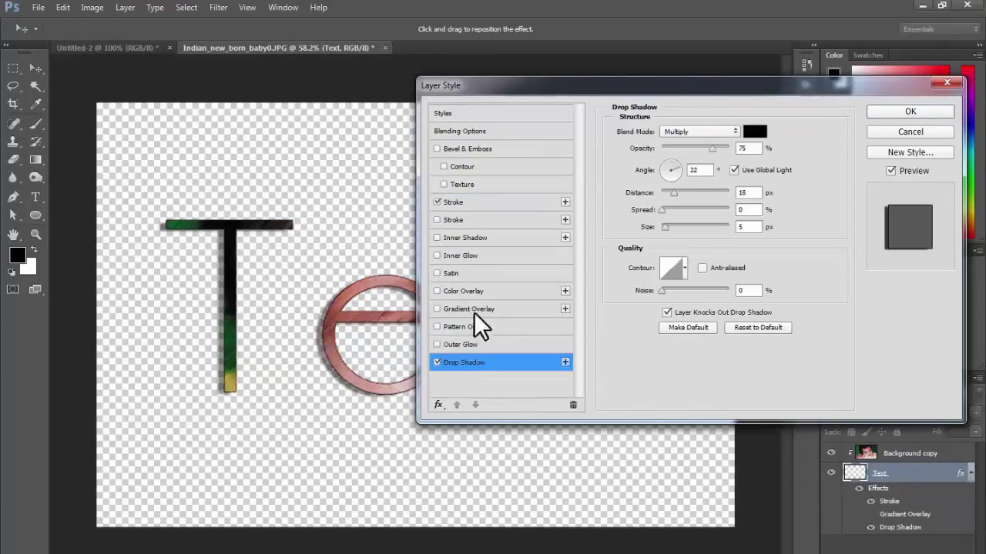
left_click(893, 113)
left_click_drag(524, 322, 459, 324)
left_click(476, 508)
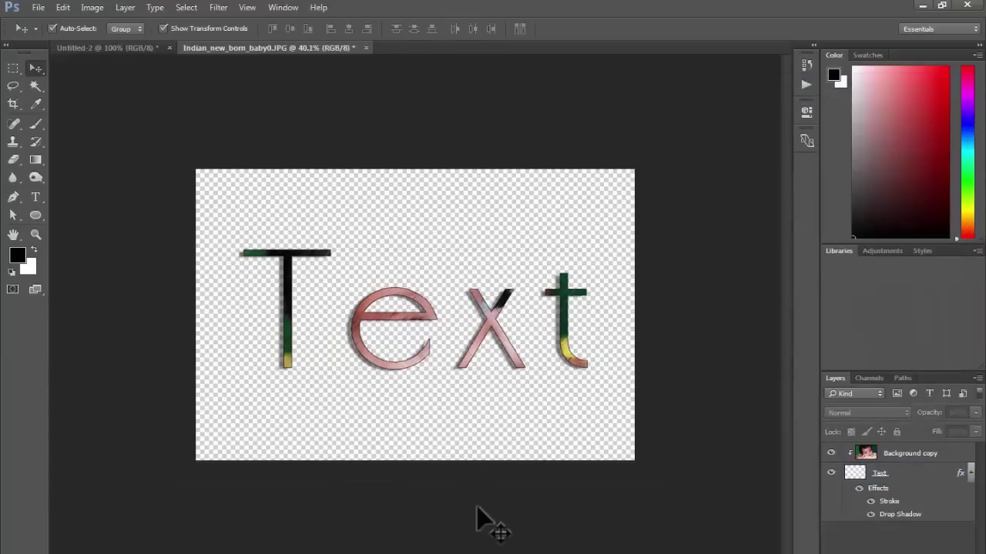
left_click(463, 334)
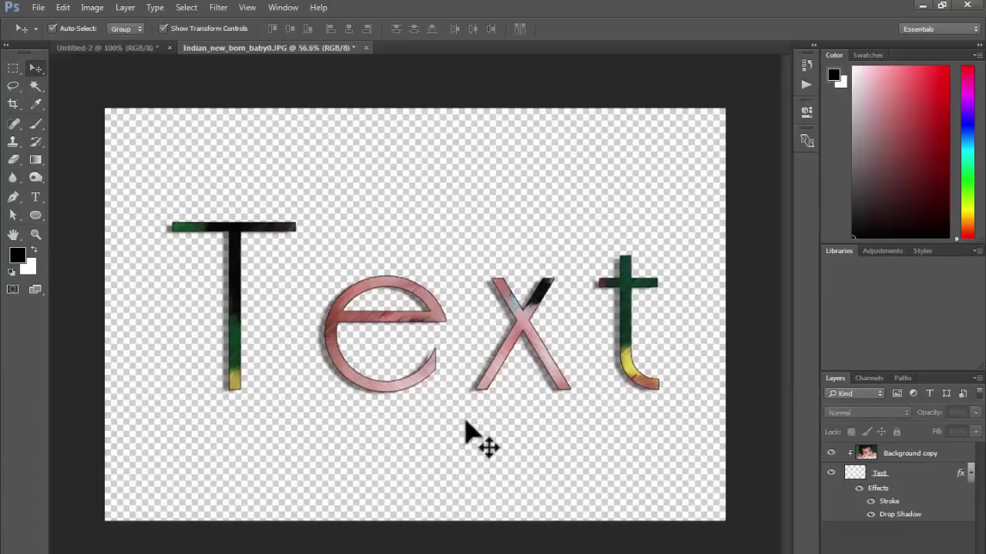